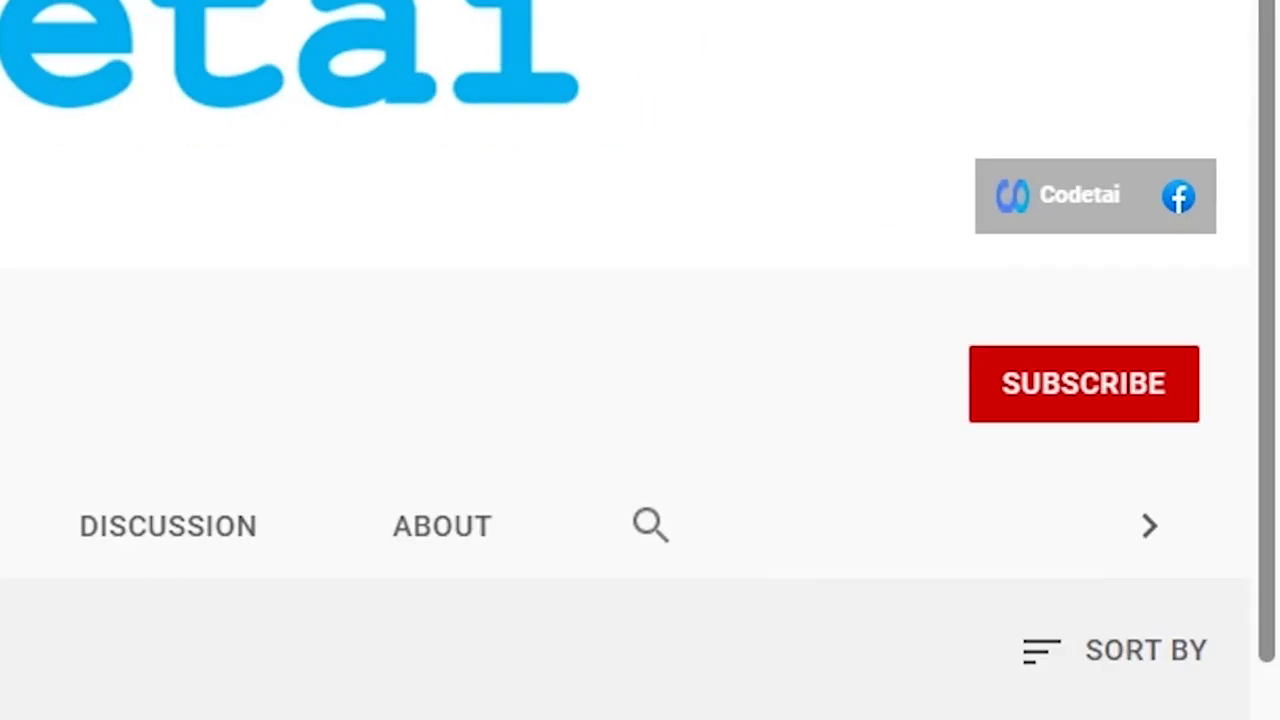
- Subscribe to the Codetai channel and view its bell notification options
click(1055, 397)
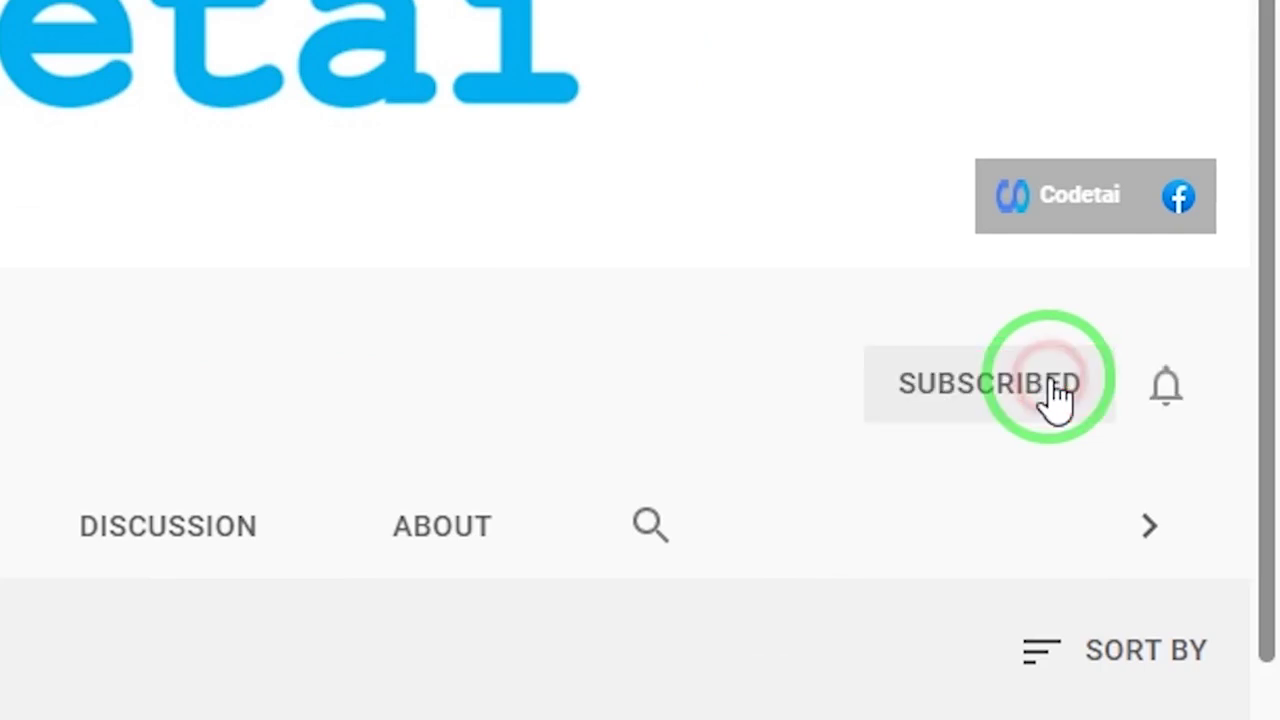
click(1172, 388)
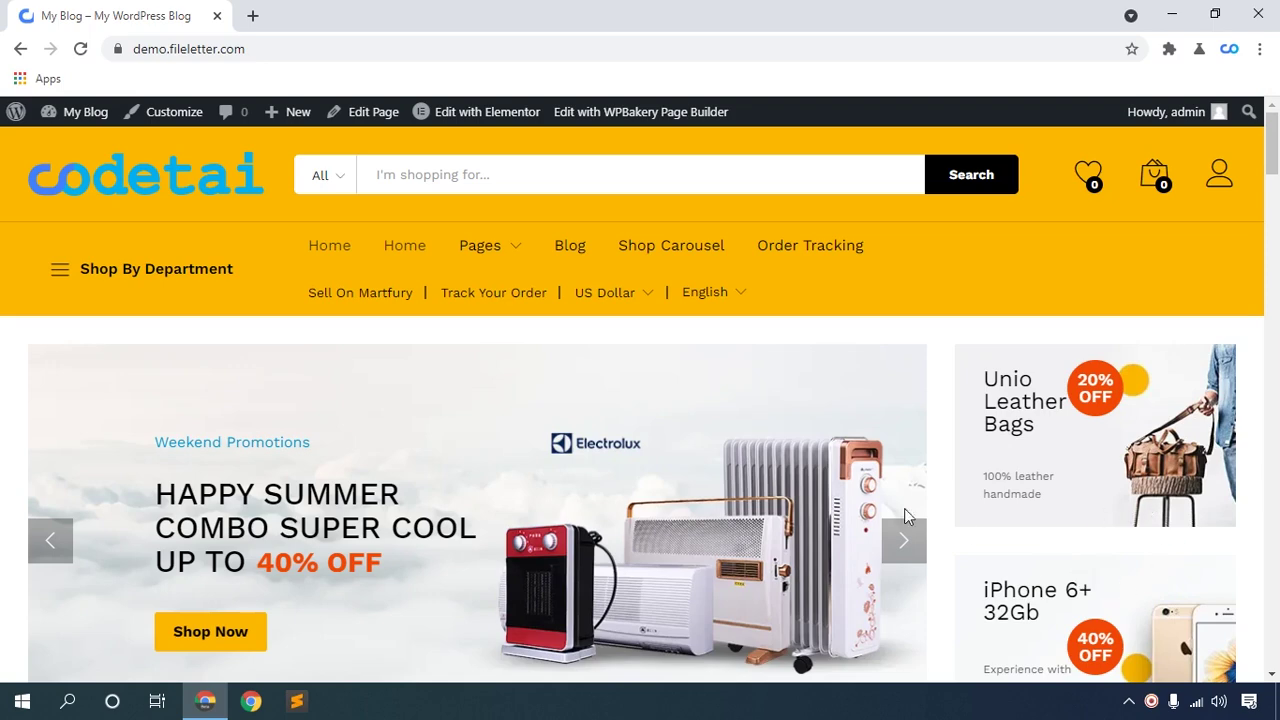
- Scroll to Deals Of The Day and open the Apple iPhone Retina 6s Plus 64GB product
scroll(854, 603, down, 4)
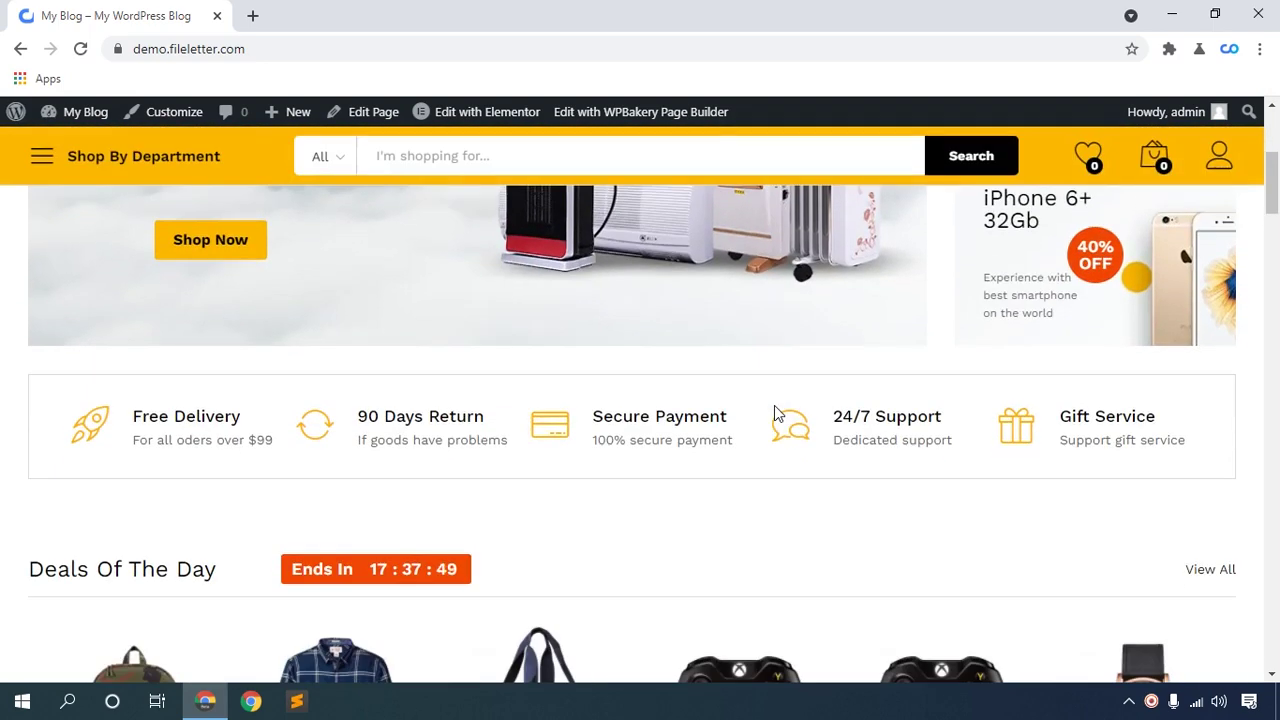
scroll(776, 413, down, 4)
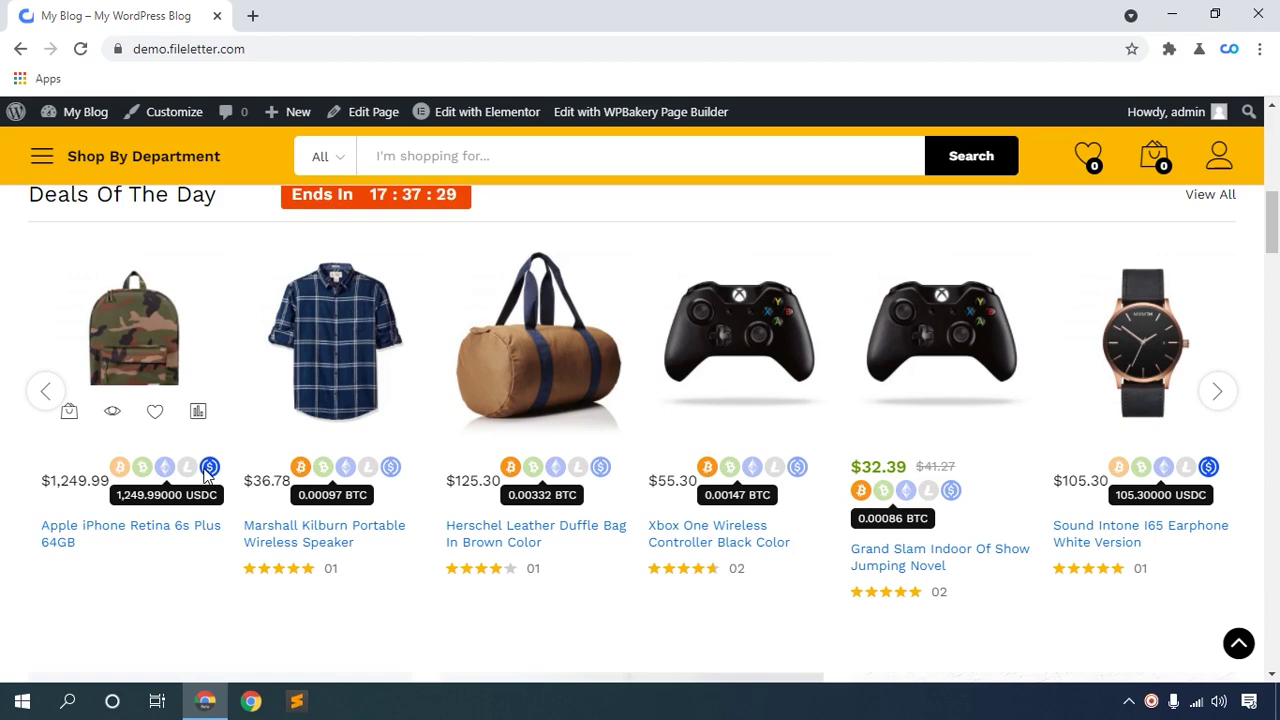
scroll(207, 473, up, 1)
click(125, 441)
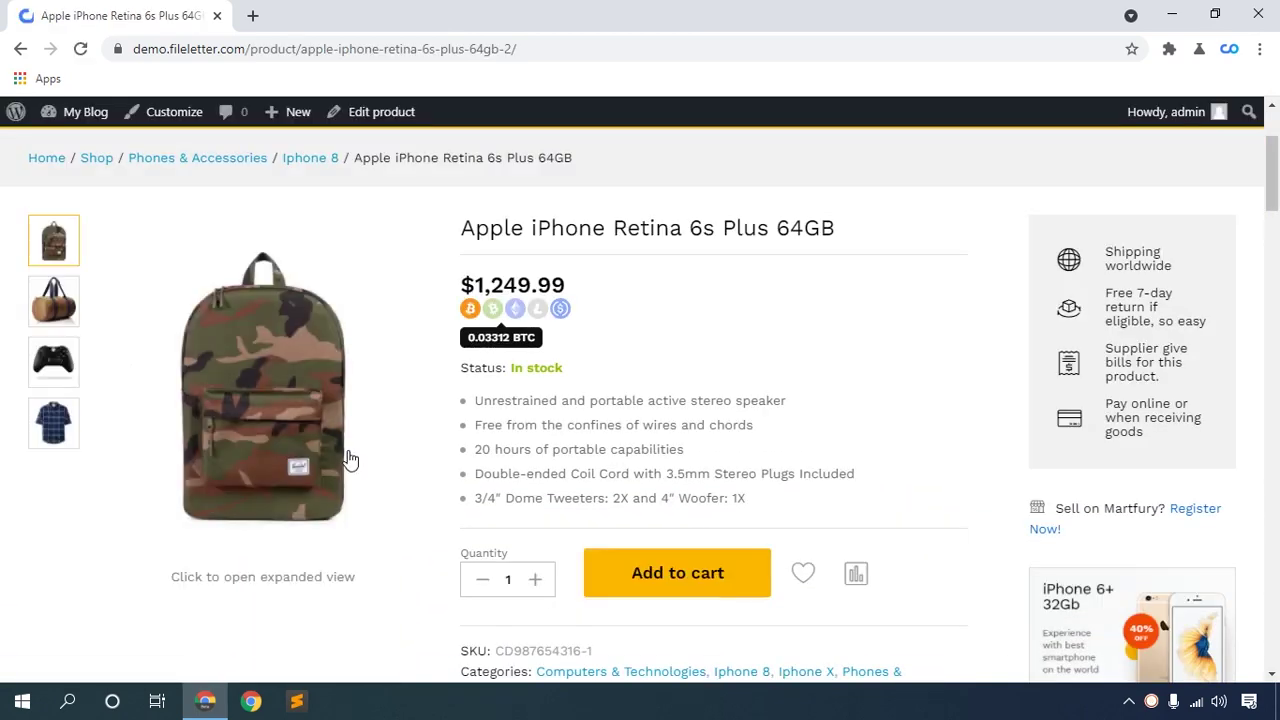
- Add the Apple iPhone Retina 6s Plus 64GB to the cart and proceed to checkout from the mini-cart
scroll(348, 459, down, 2)
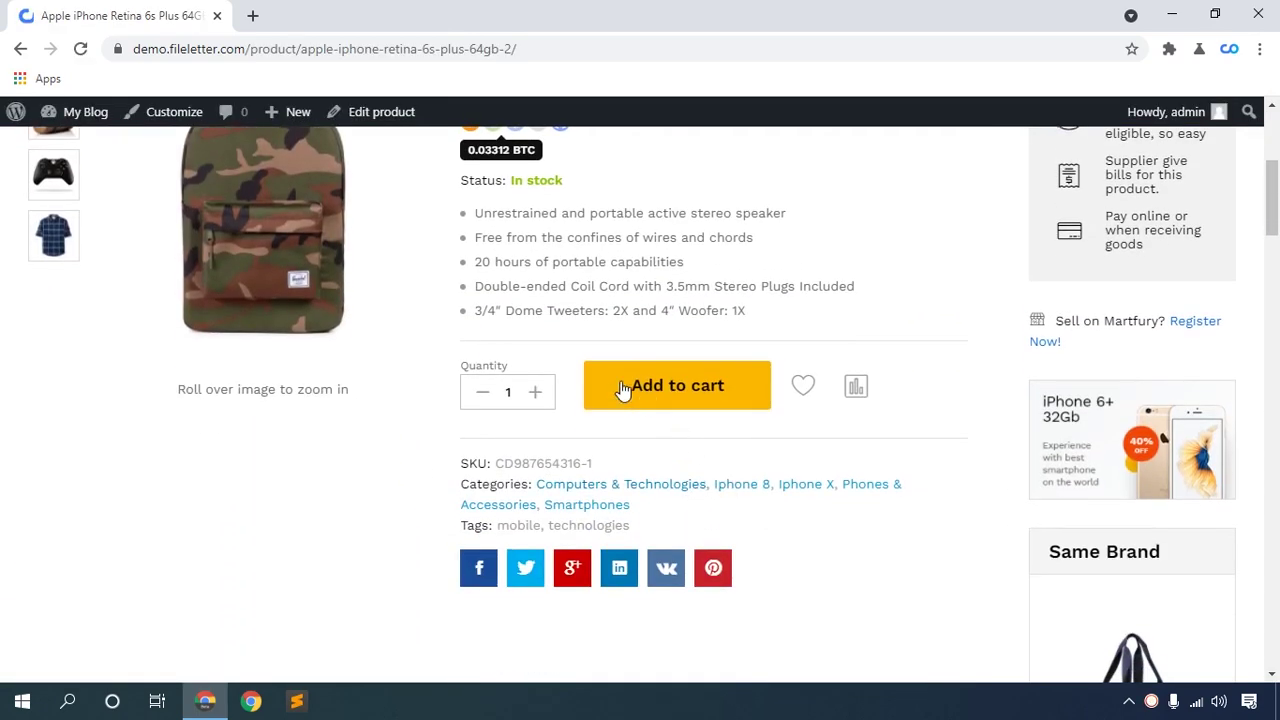
click(659, 390)
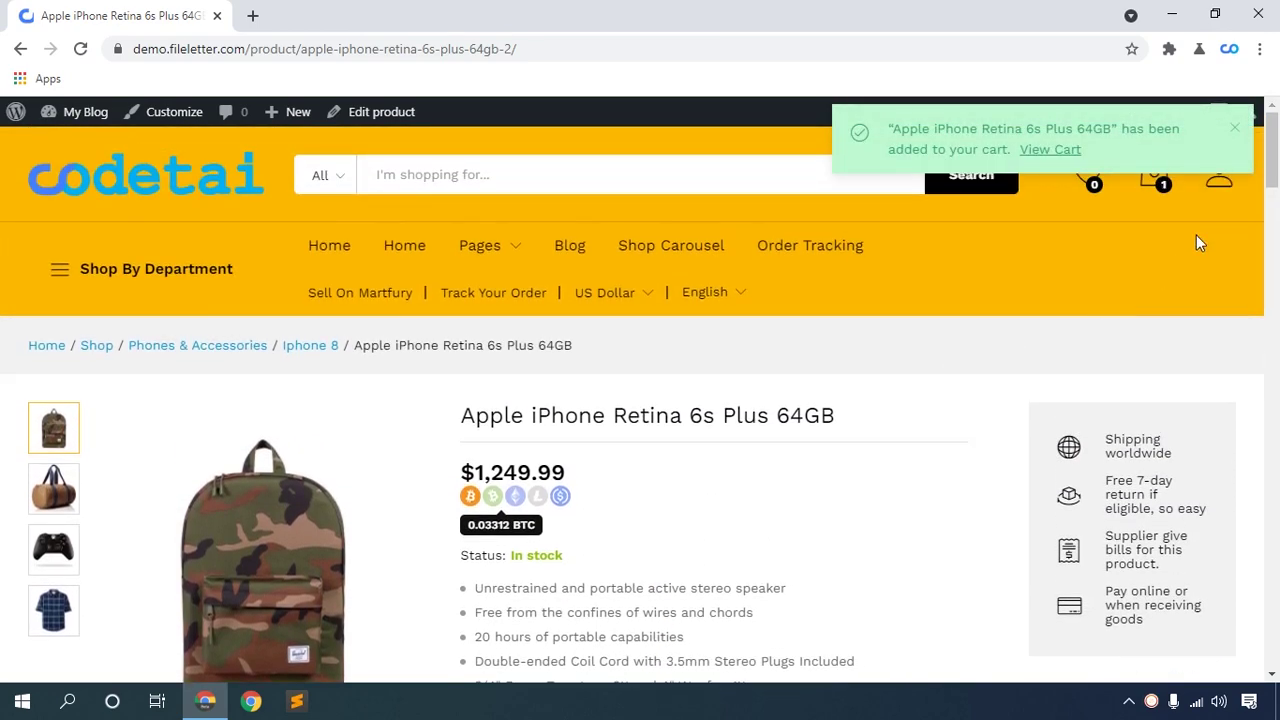
mouse_move(1158, 195)
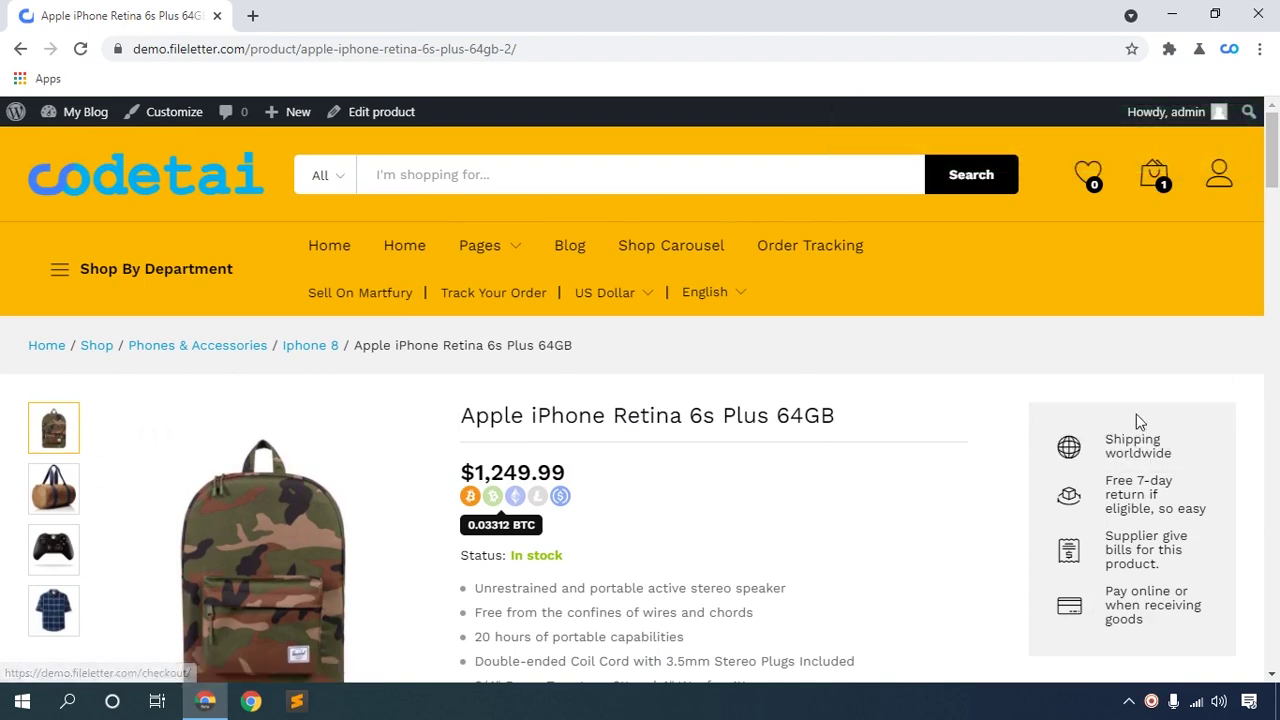
mouse_move(1150, 374)
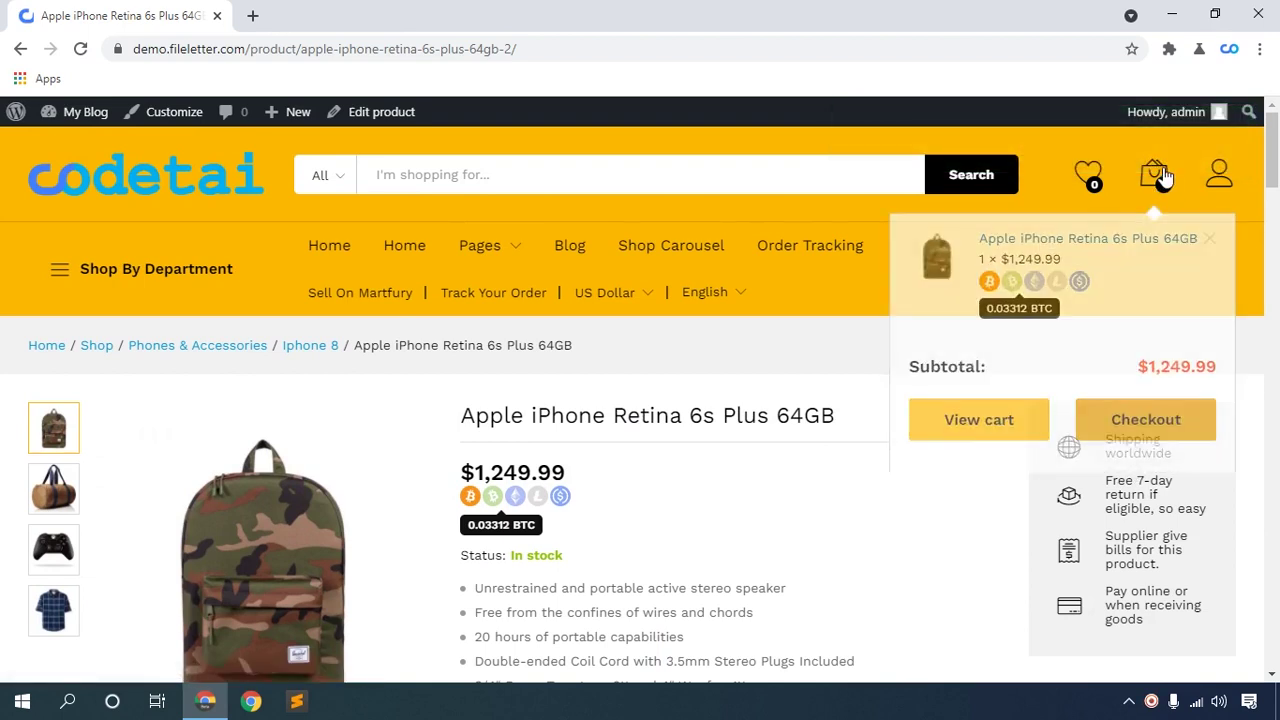
click(1118, 440)
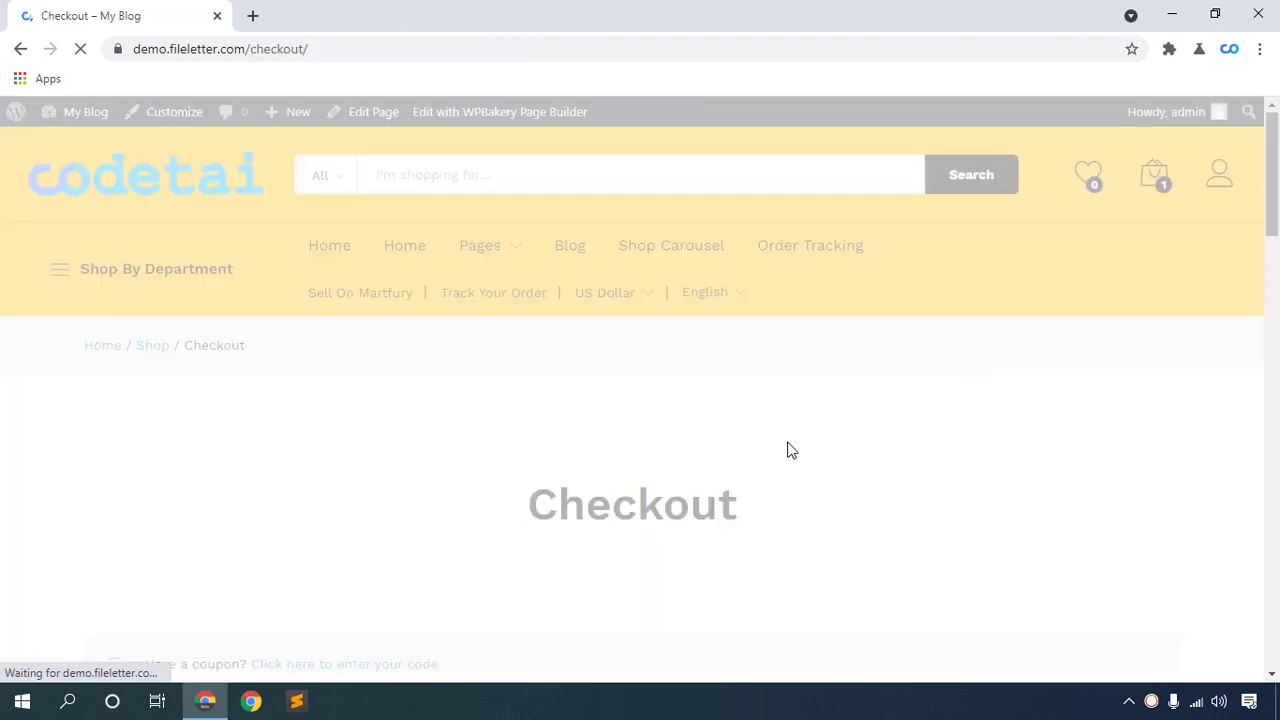
- Review the checkout and place the $1,249.99 order using Codetai Payment (Coinbase Commerce)
scroll(786, 450, down, 4)
scroll(786, 450, down, 3)
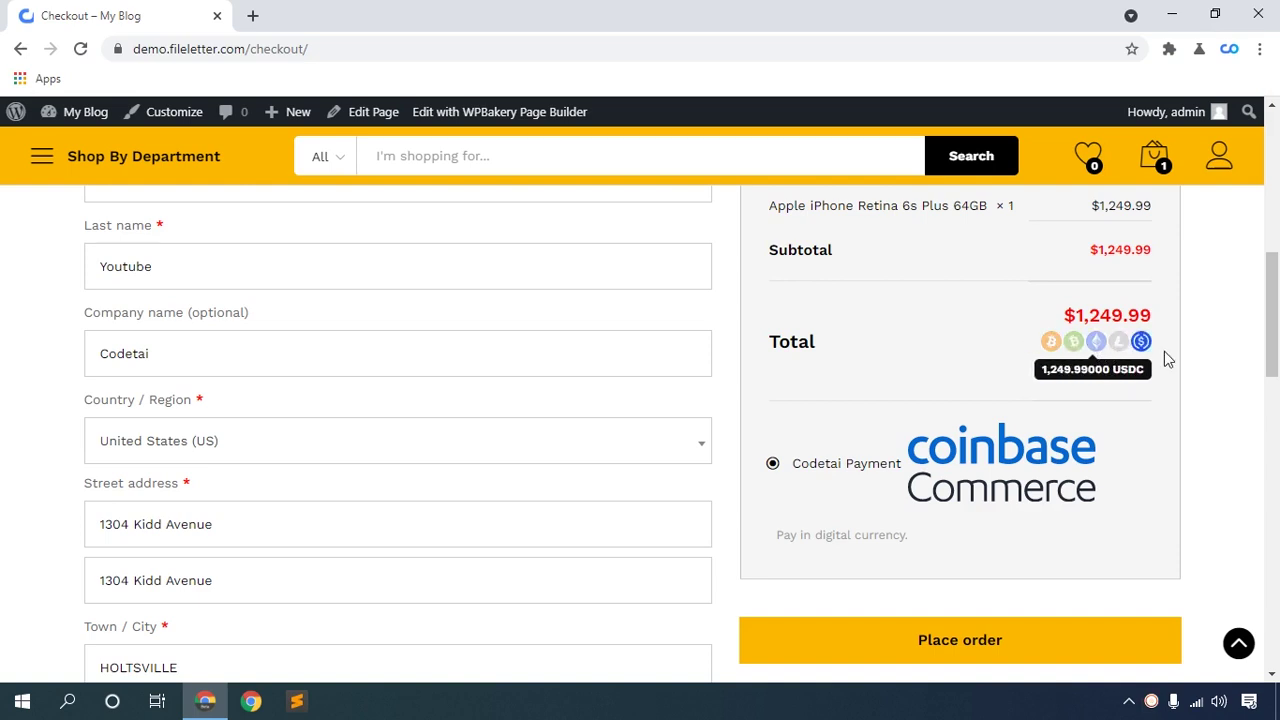
scroll(860, 508, down, 1)
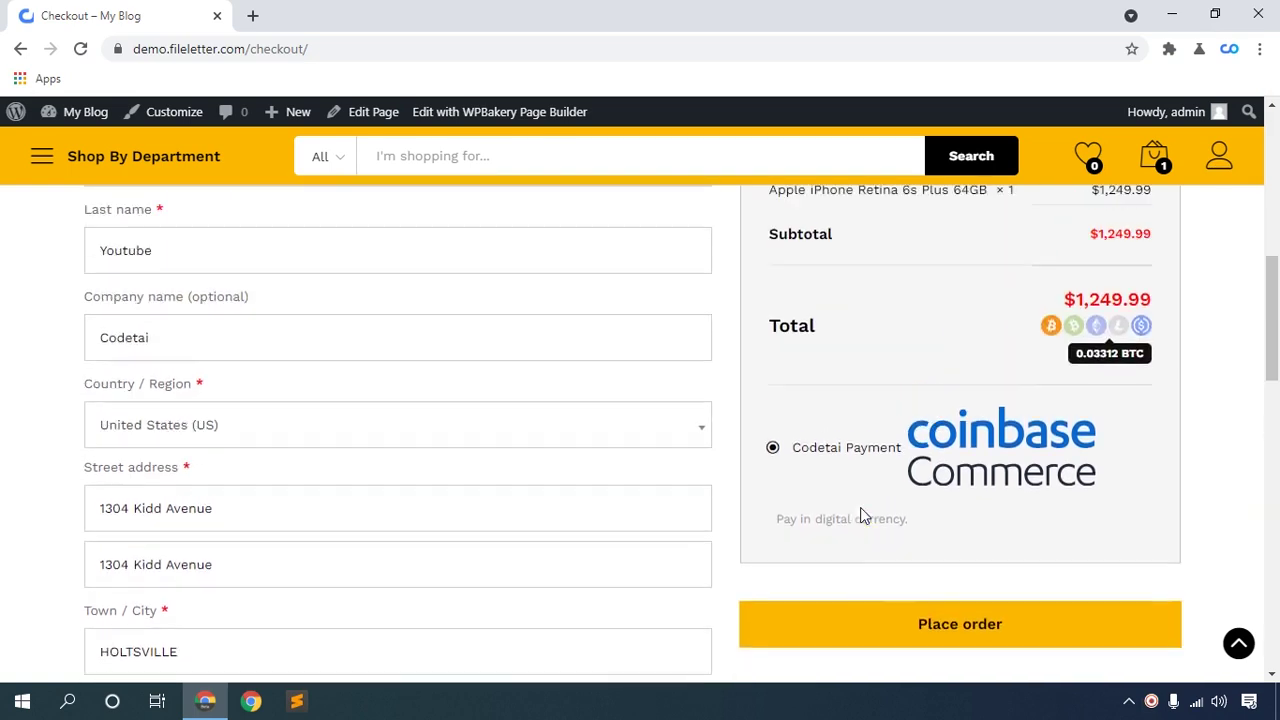
scroll(940, 640, down, 1)
scroll(955, 615, up, 1)
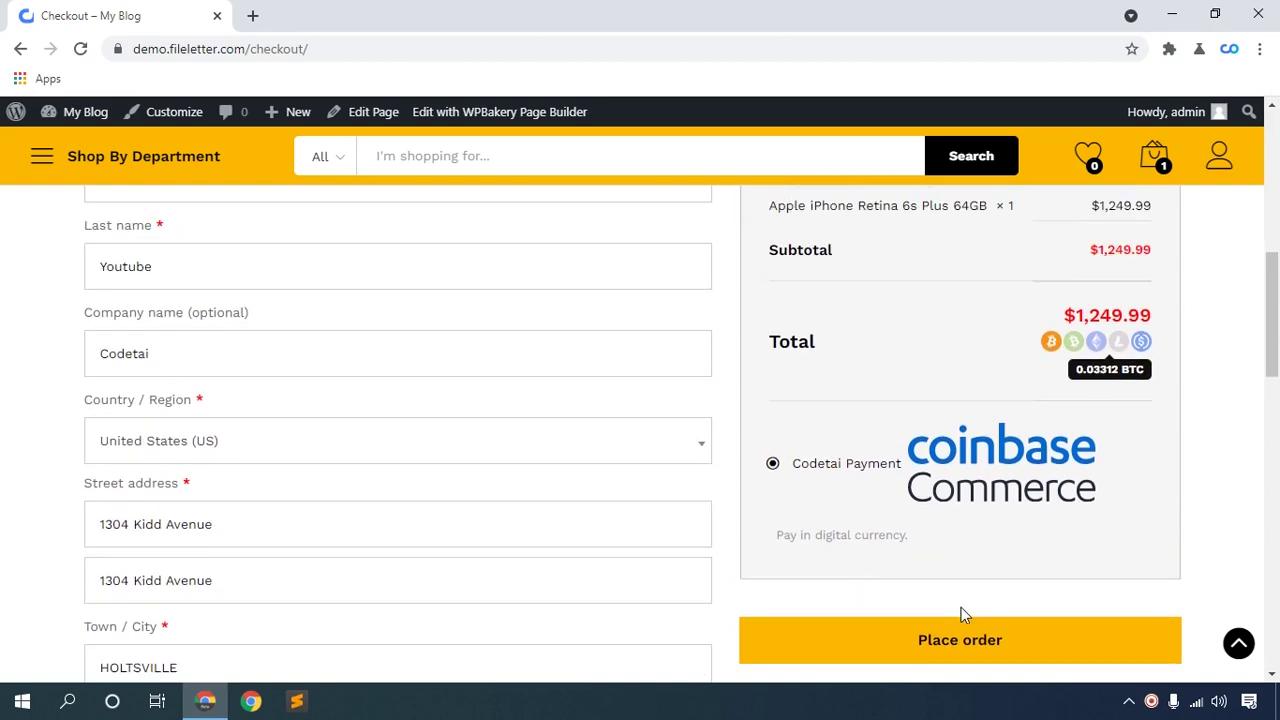
scroll(961, 607, down, 1)
scroll(975, 590, up, 1)
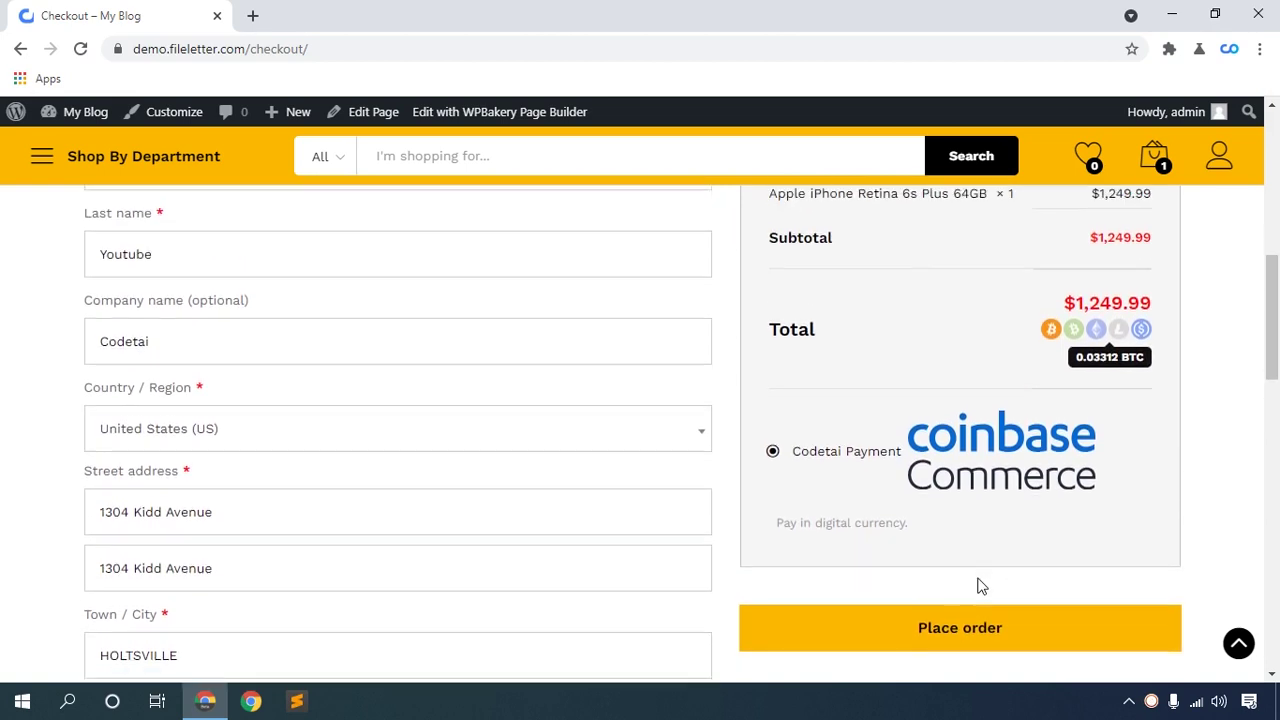
scroll(955, 460, down, 2)
click(905, 453)
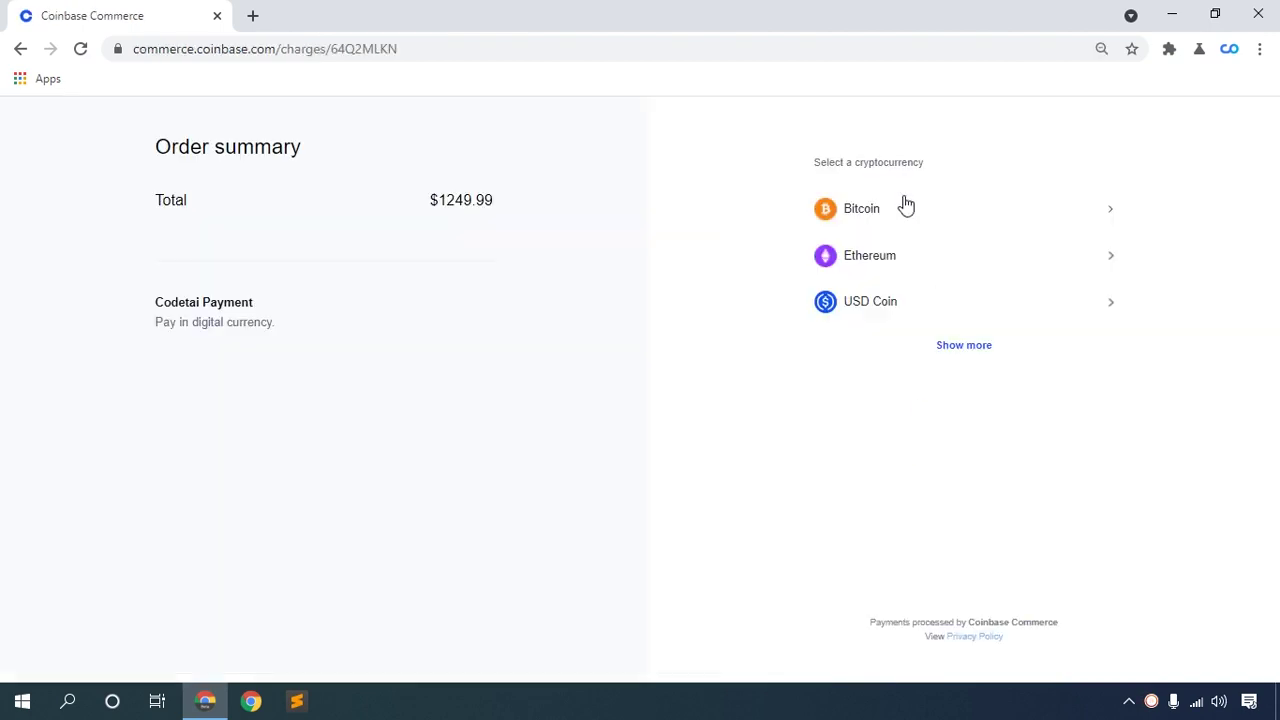
- Choose Bitcoin among the crypto options and copy the BTC payment address
click(961, 350)
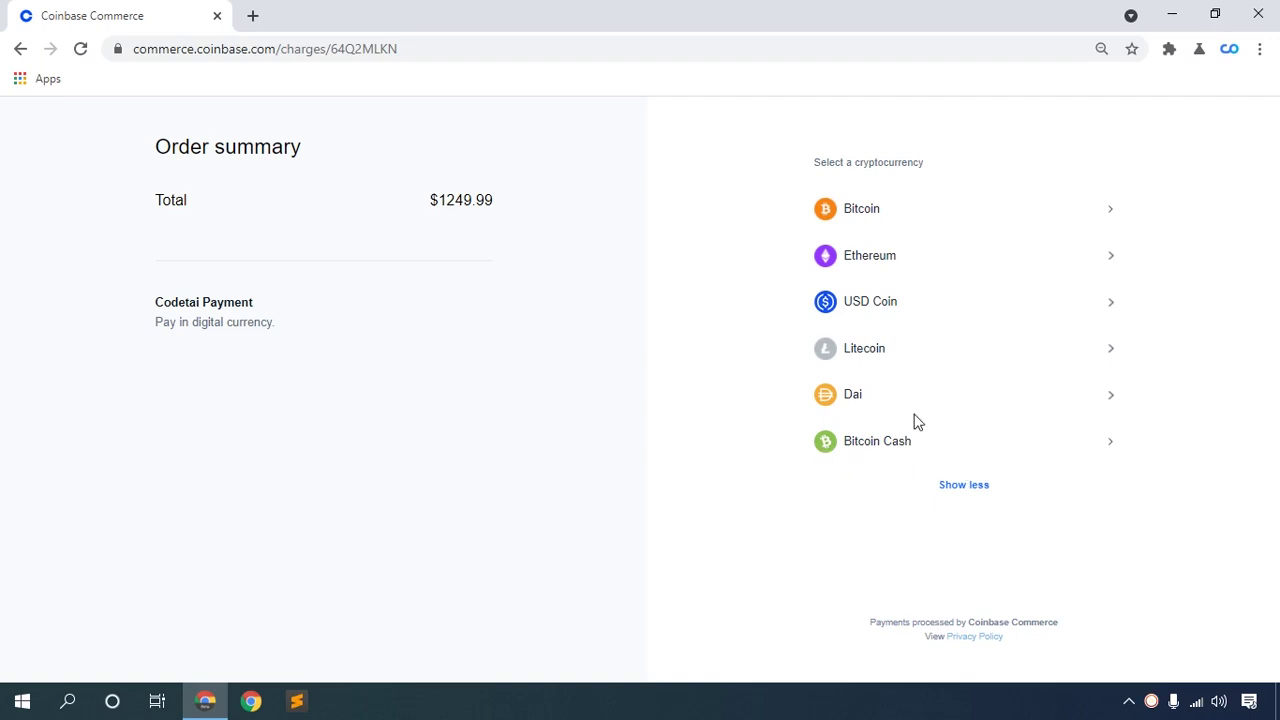
click(886, 209)
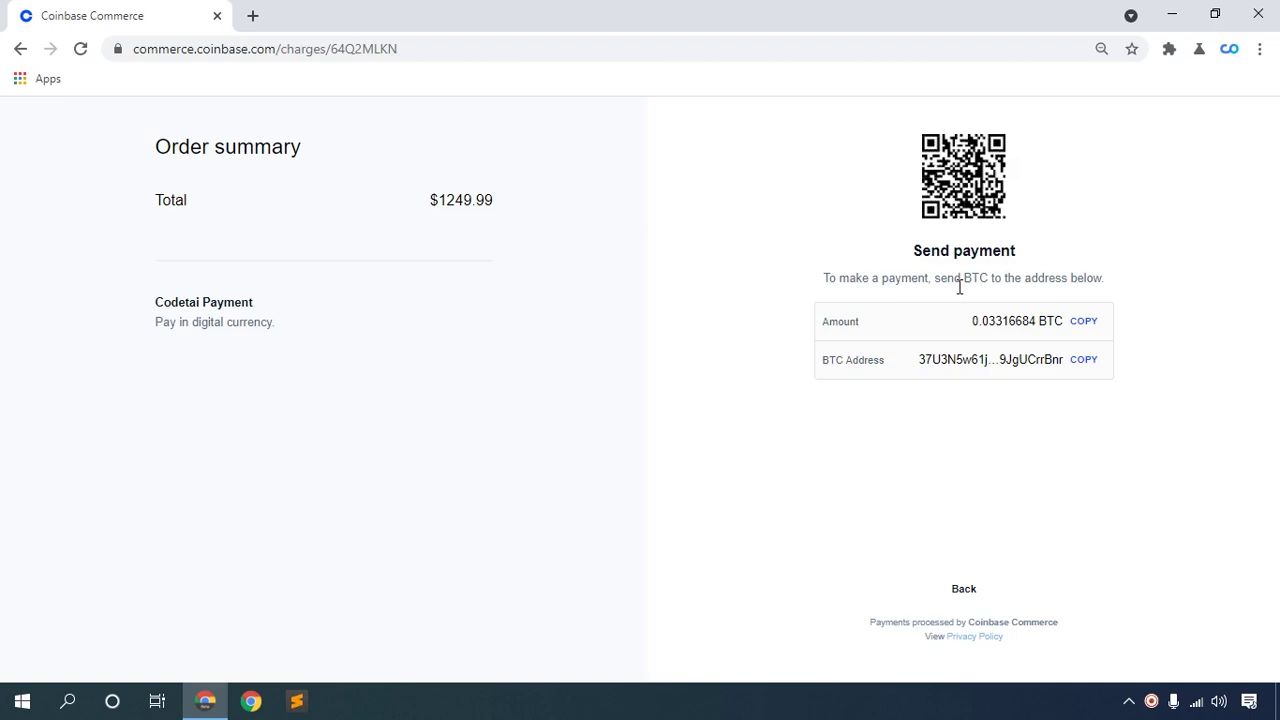
drag(894, 254, 1116, 258)
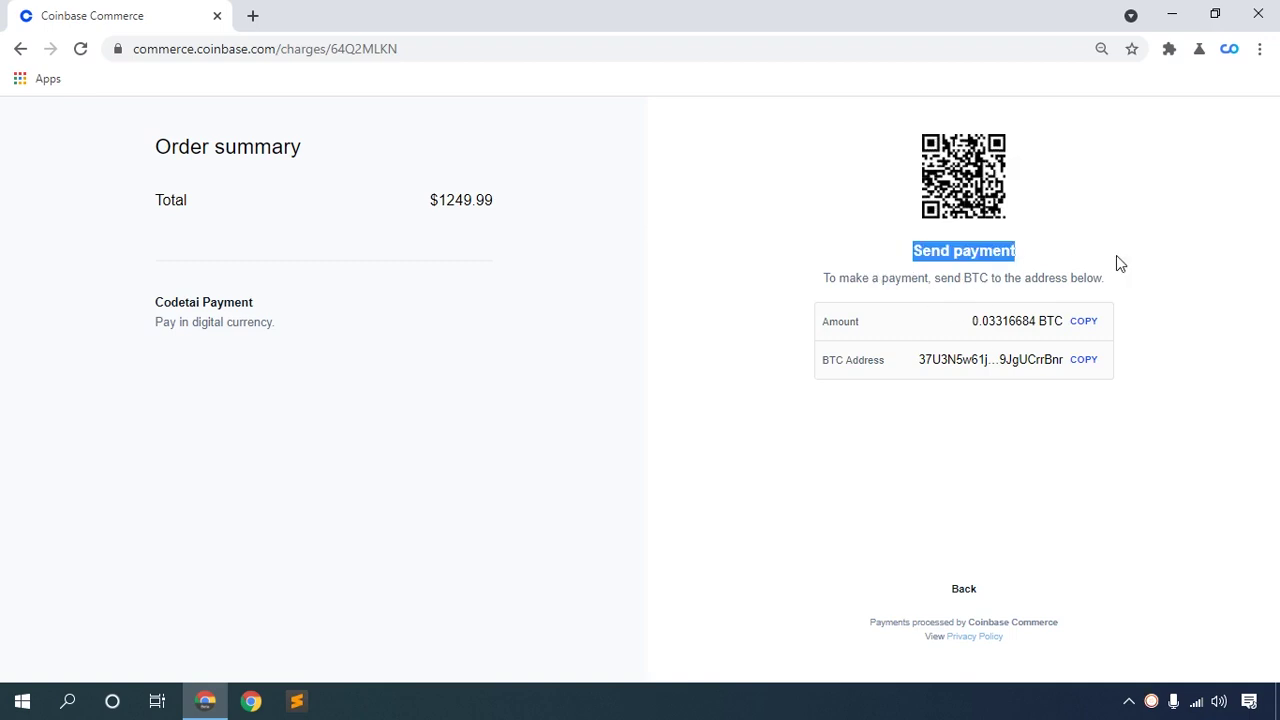
click(1002, 240)
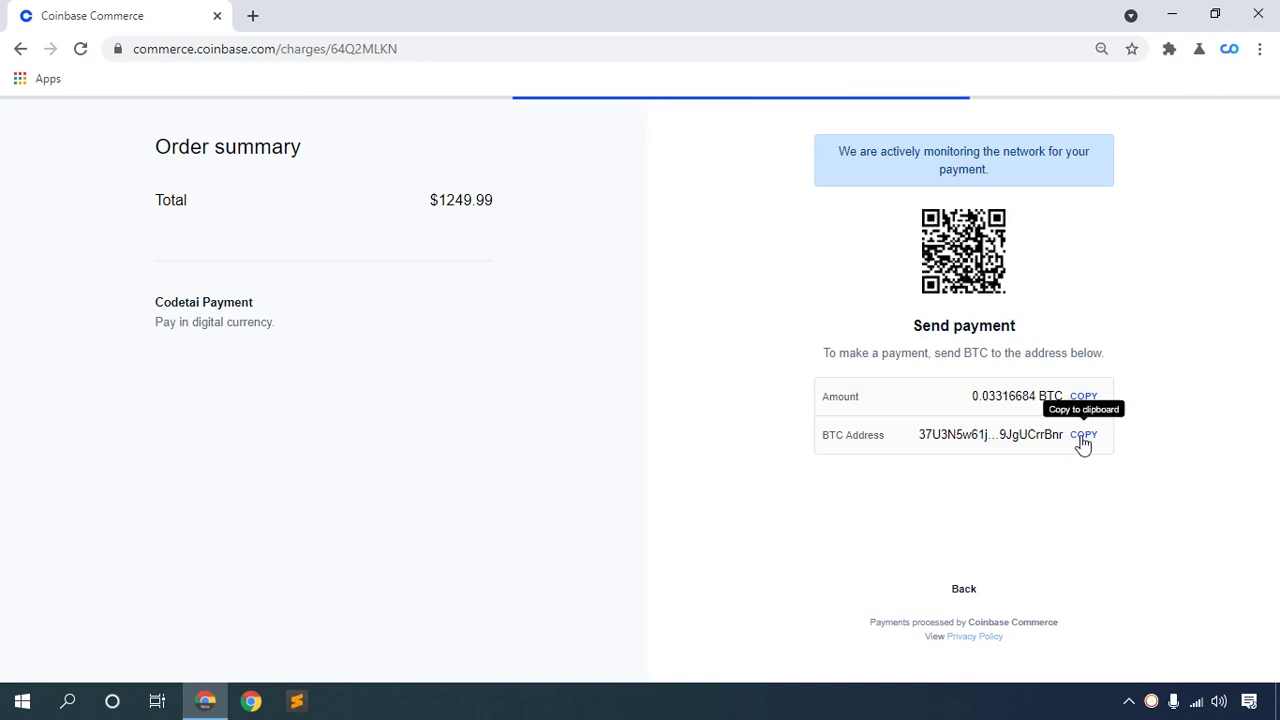
click(1082, 437)
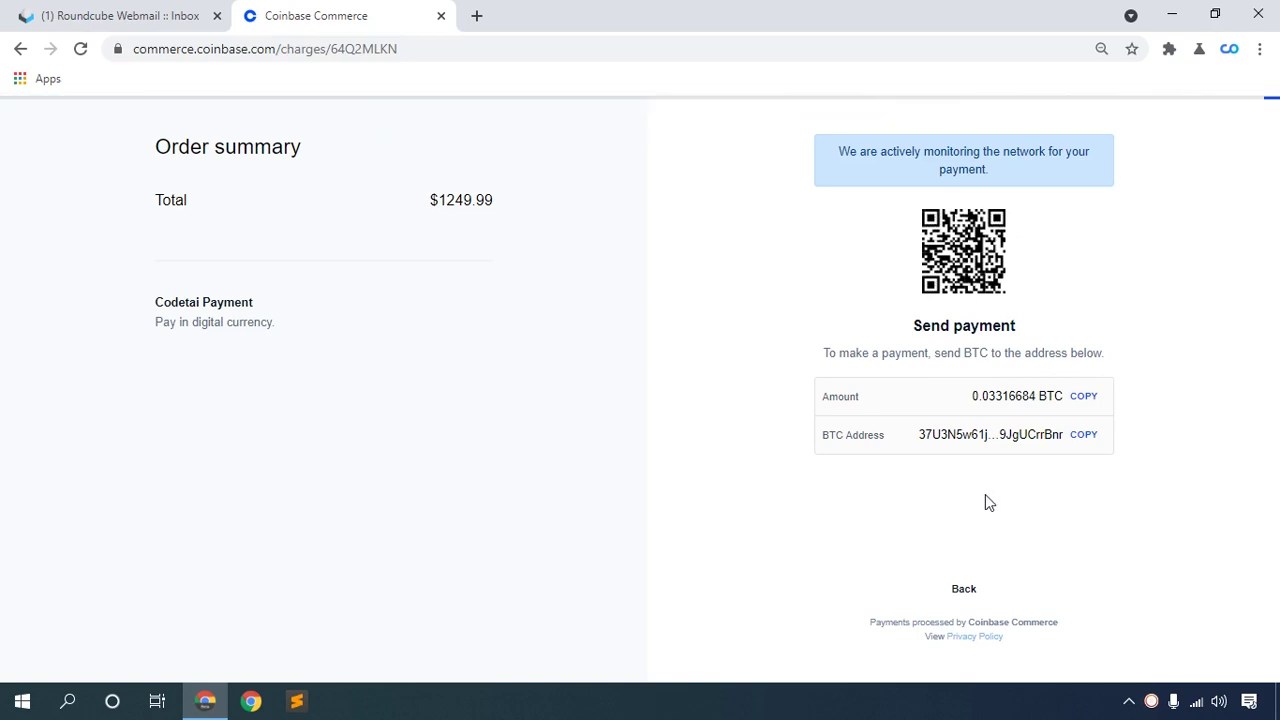
- In a new tab, search Google for 'coinbase commerce' to reach its sign-up page
click(476, 15)
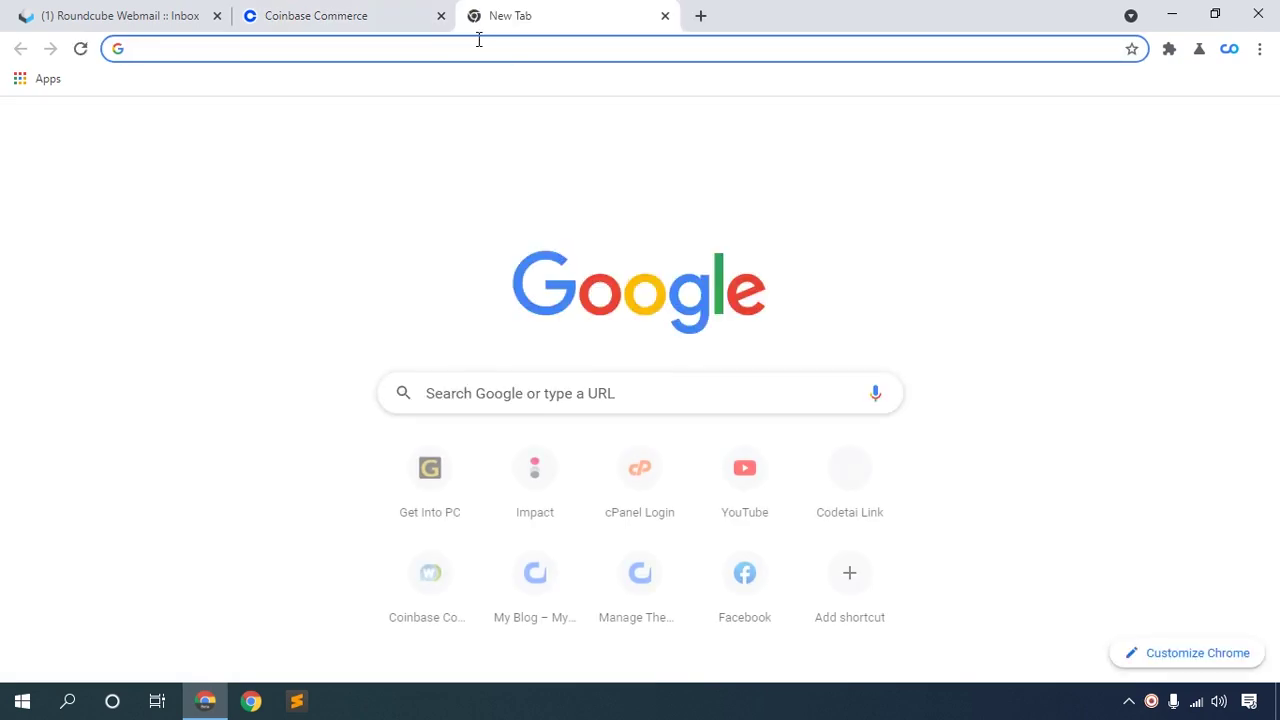
click(479, 40)
text(co)
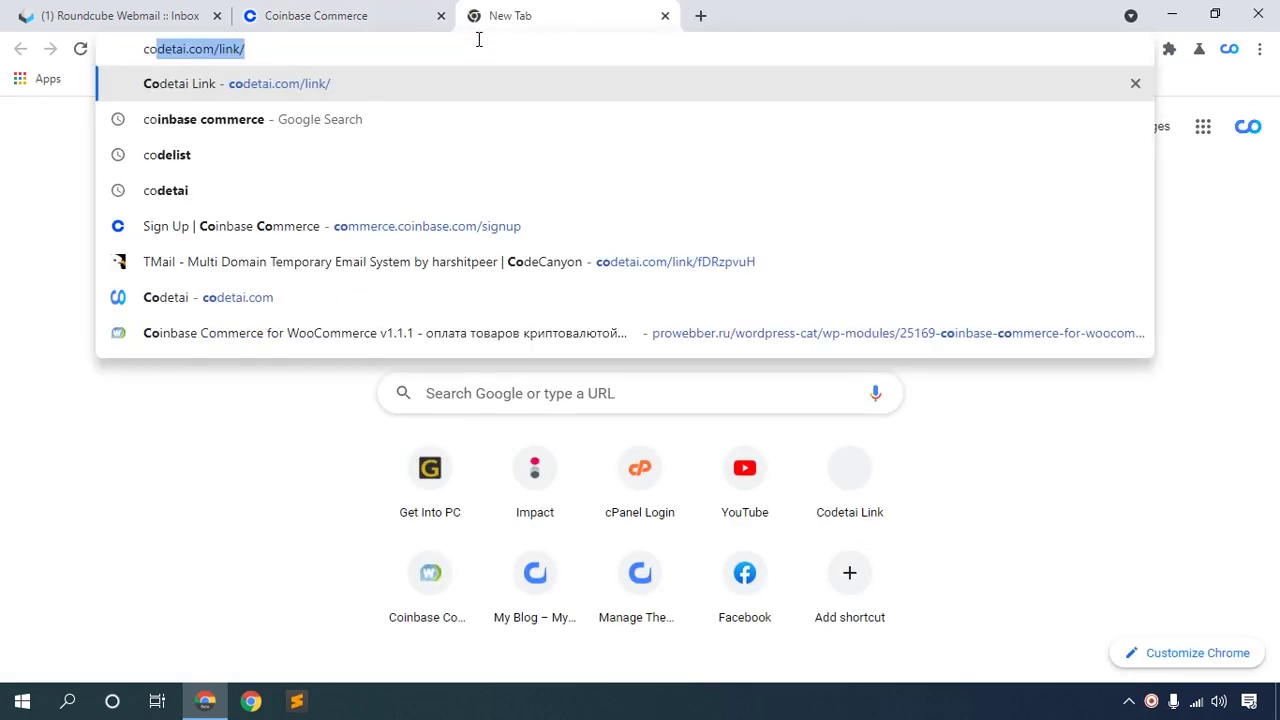
text(inva)
key(BackSpace)
key(BackSpace)
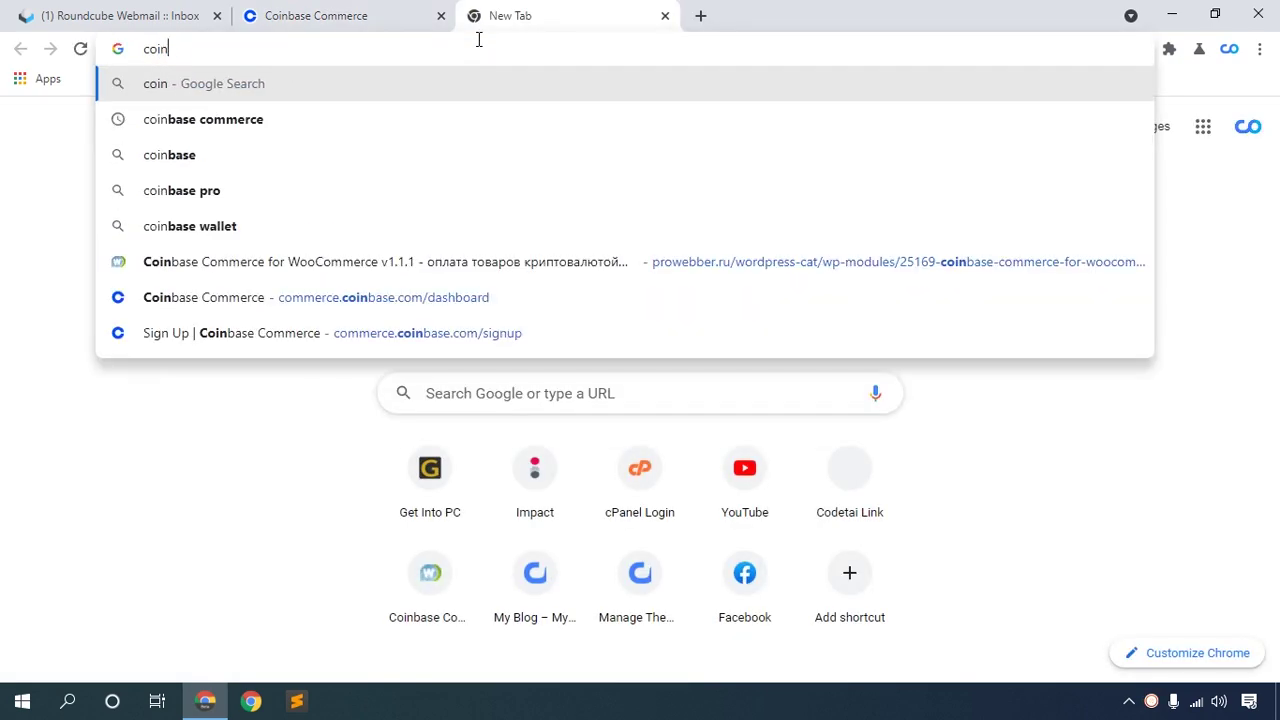
text(base commerce)
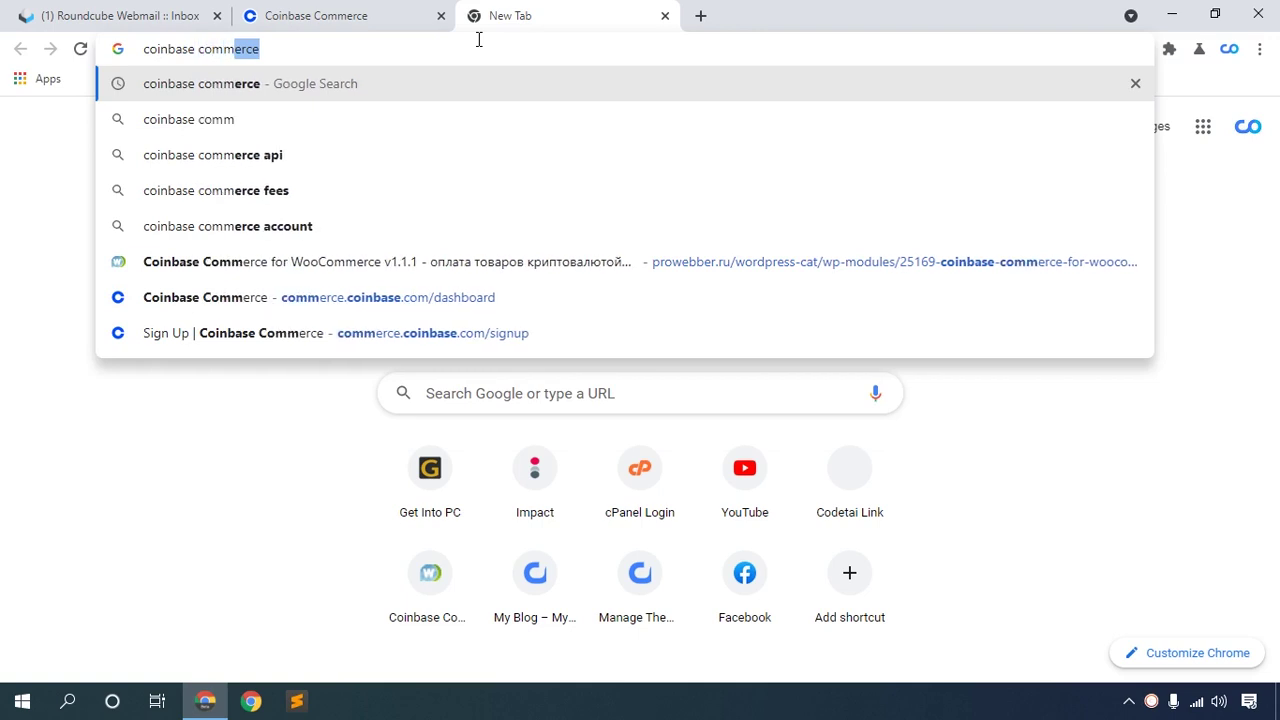
key(Return)
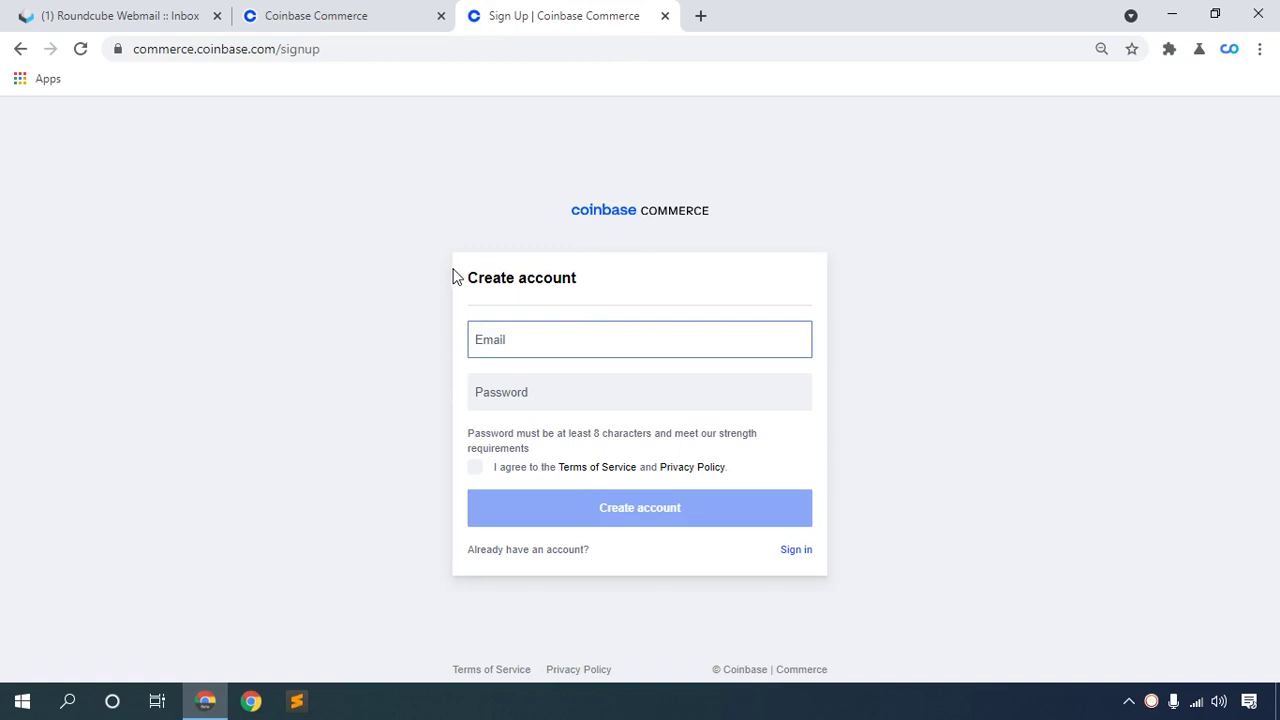
- Enter the account email address and a password in the Coinbase Commerce sign-up form
drag(453, 277, 629, 286)
click(631, 286)
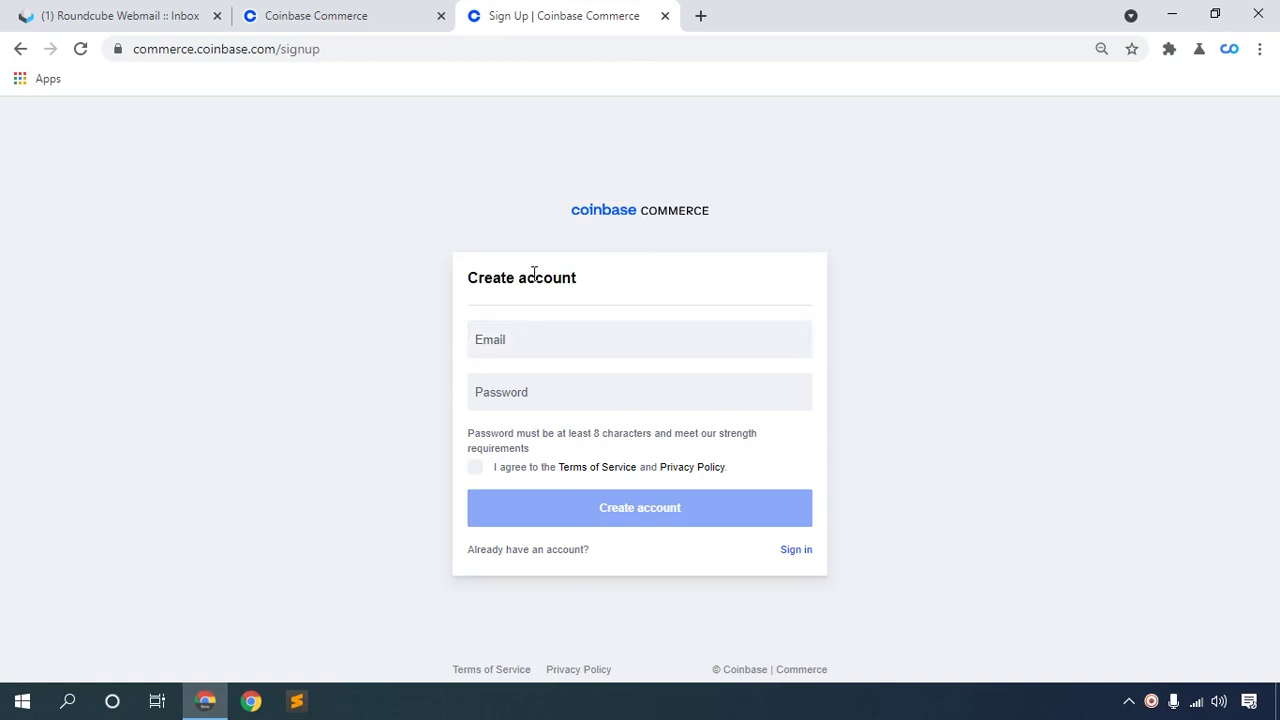
drag(835, 233, 863, 323)
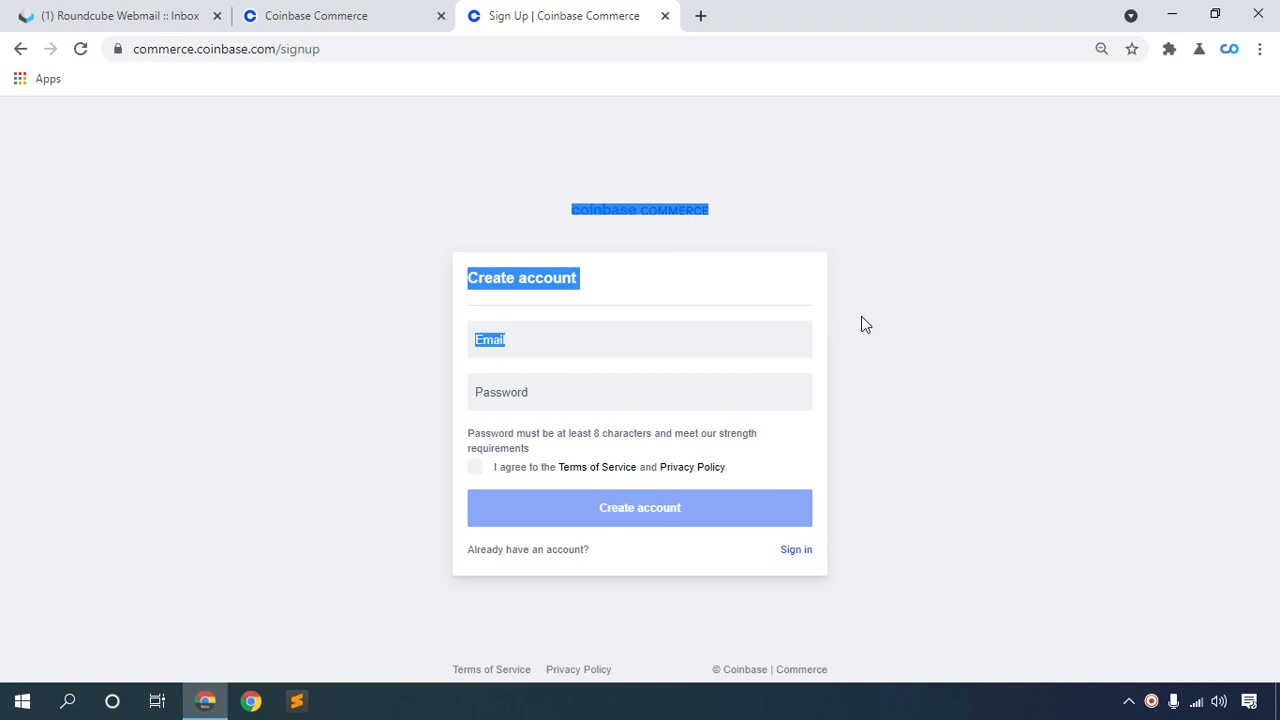
click(638, 345)
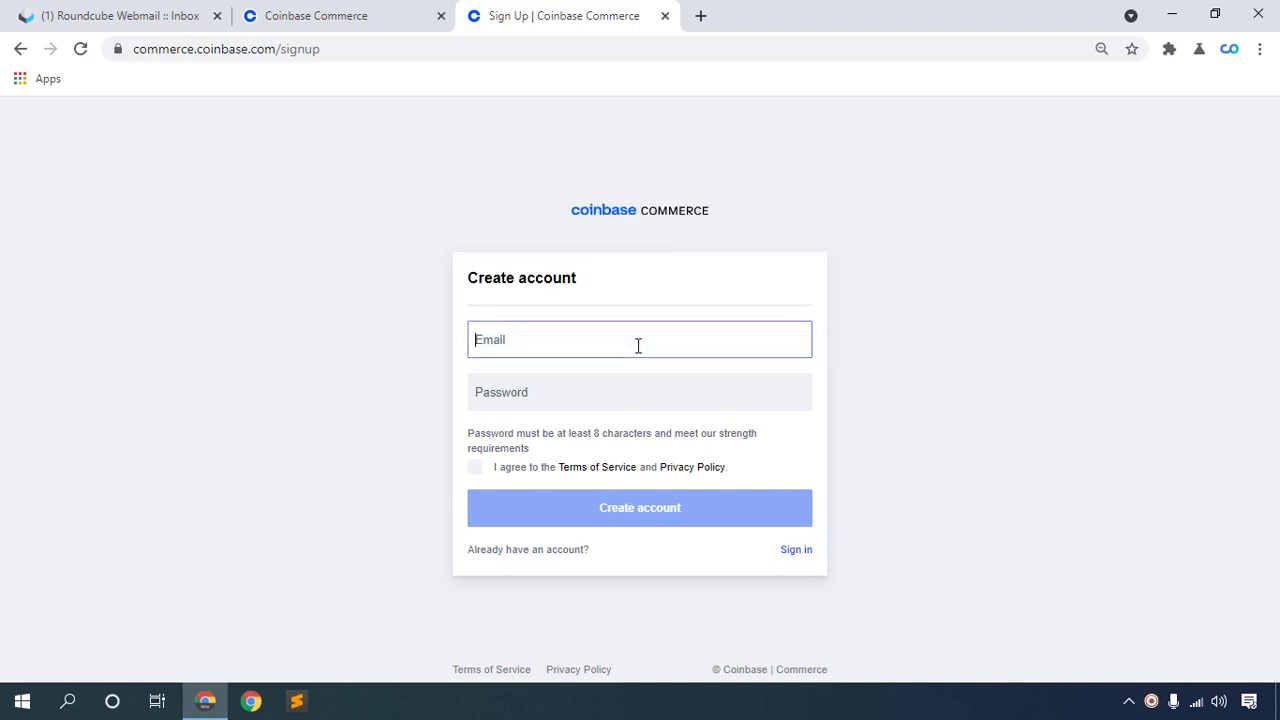
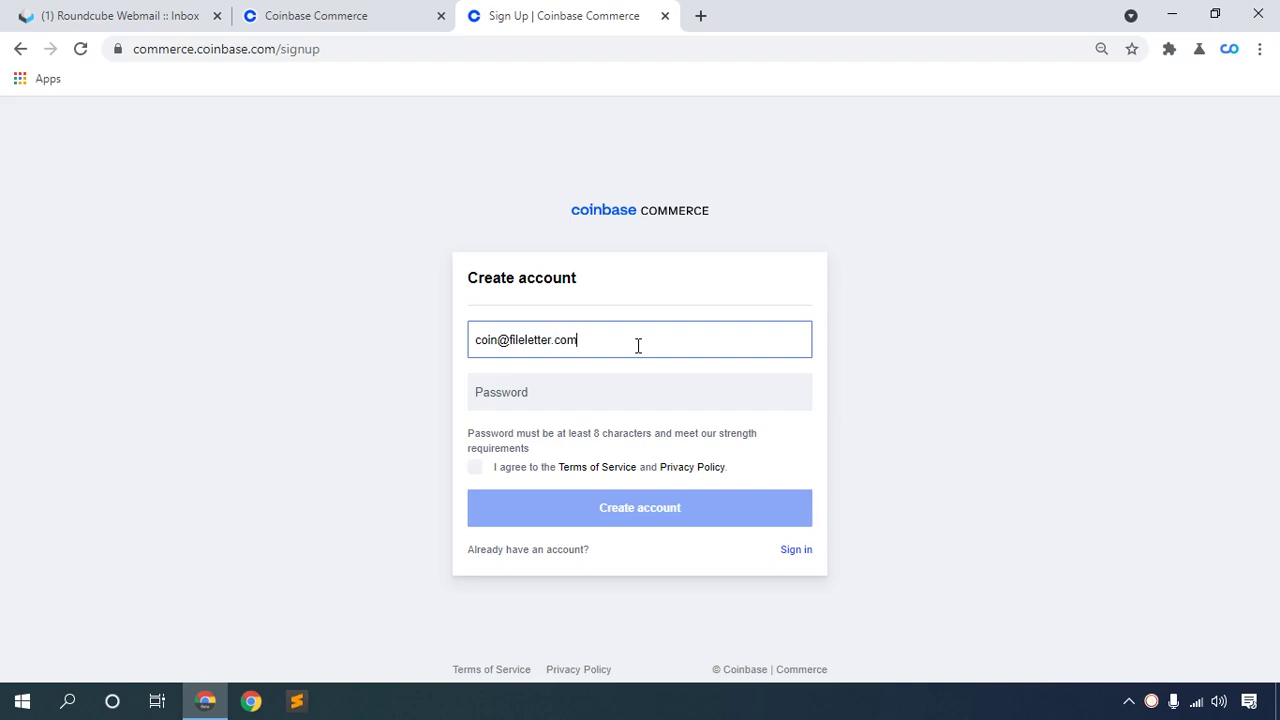
click(479, 389)
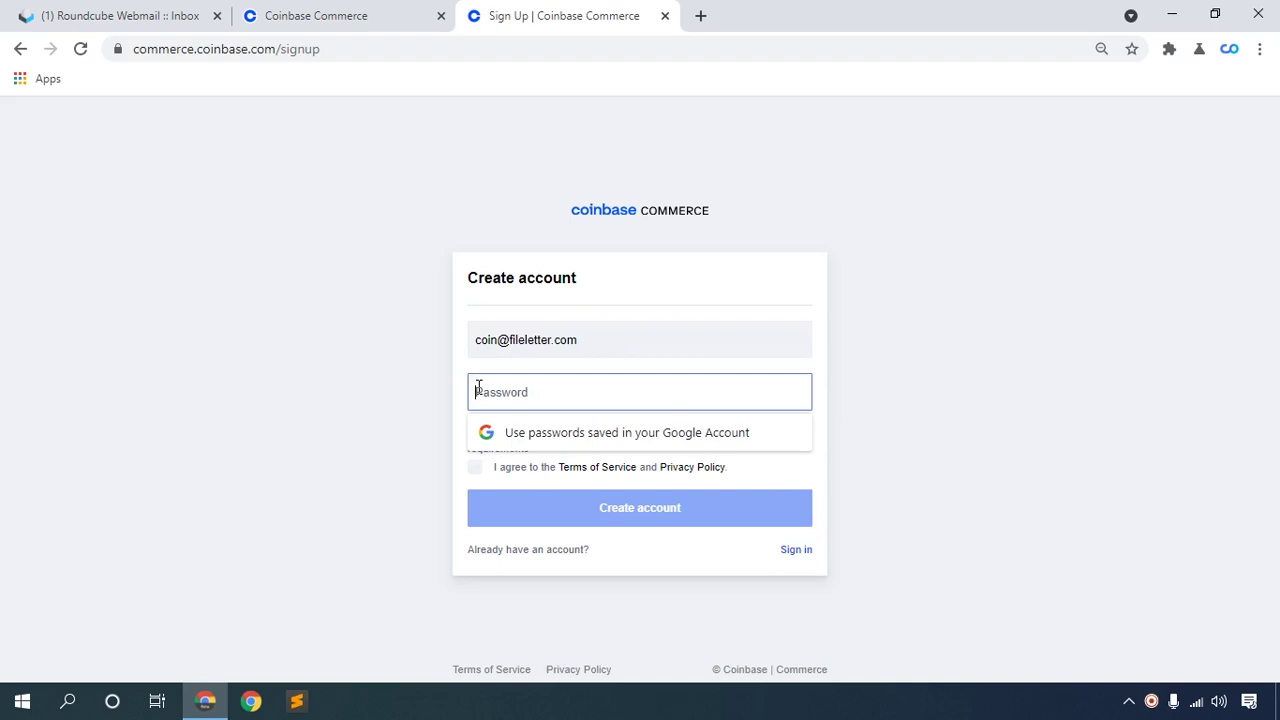
text(a)
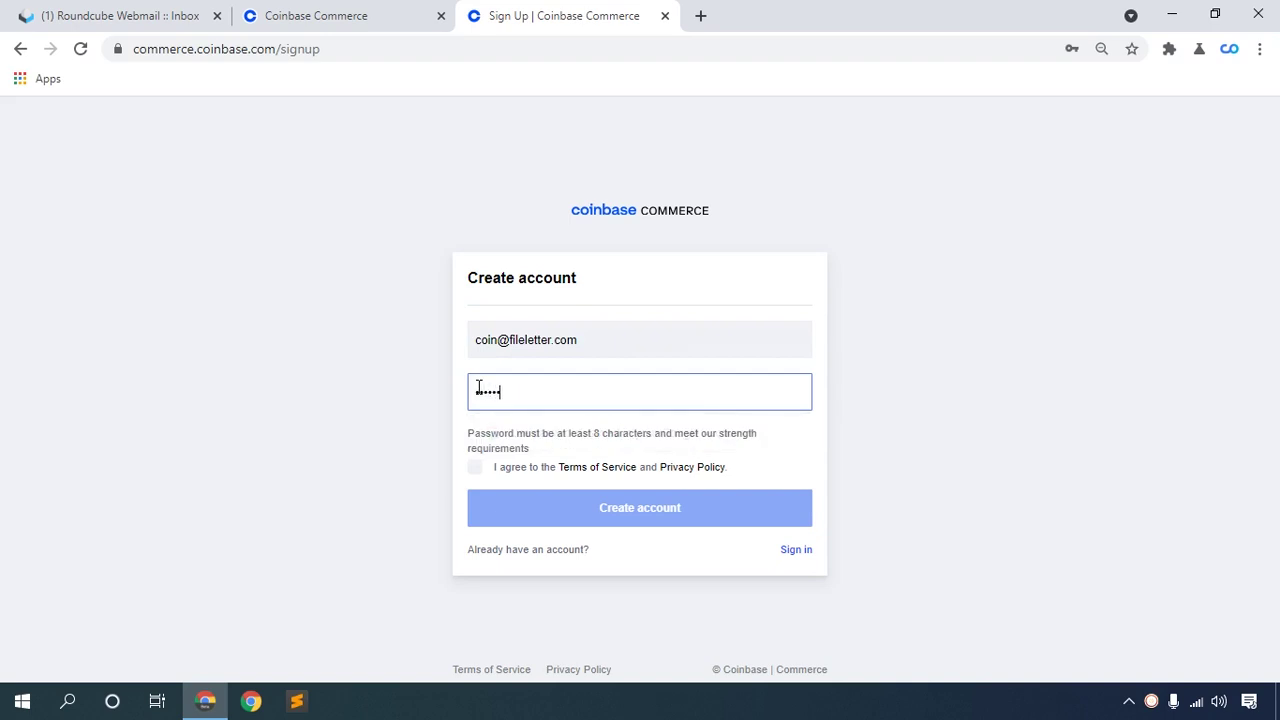
- Accept the terms, pass the bridge-image reCAPTCHA, create the account, and return to webmail
click(479, 473)
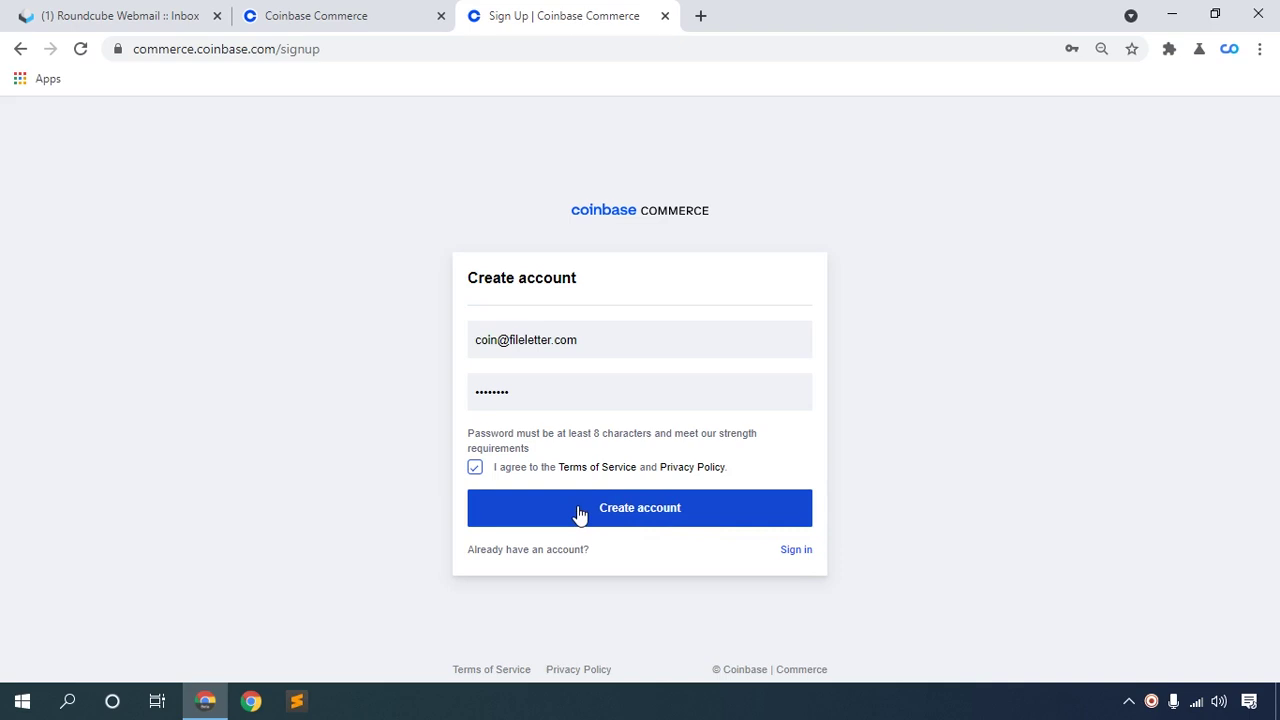
click(657, 514)
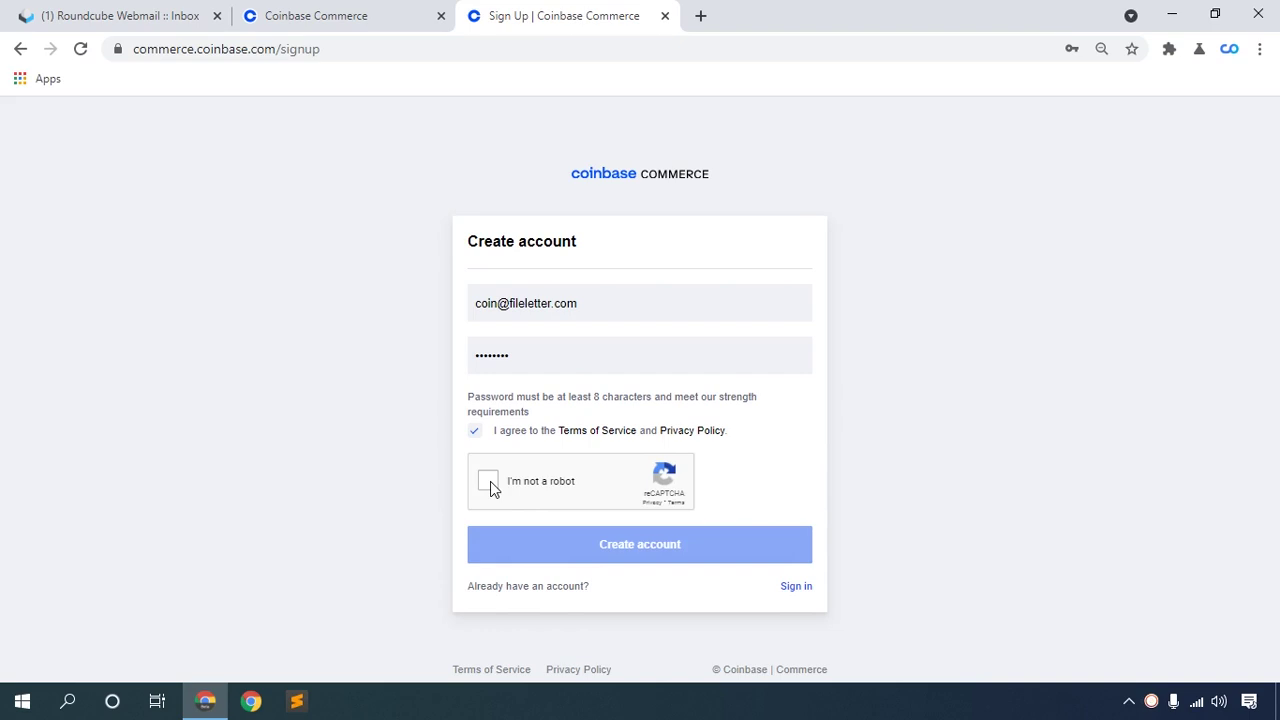
click(490, 481)
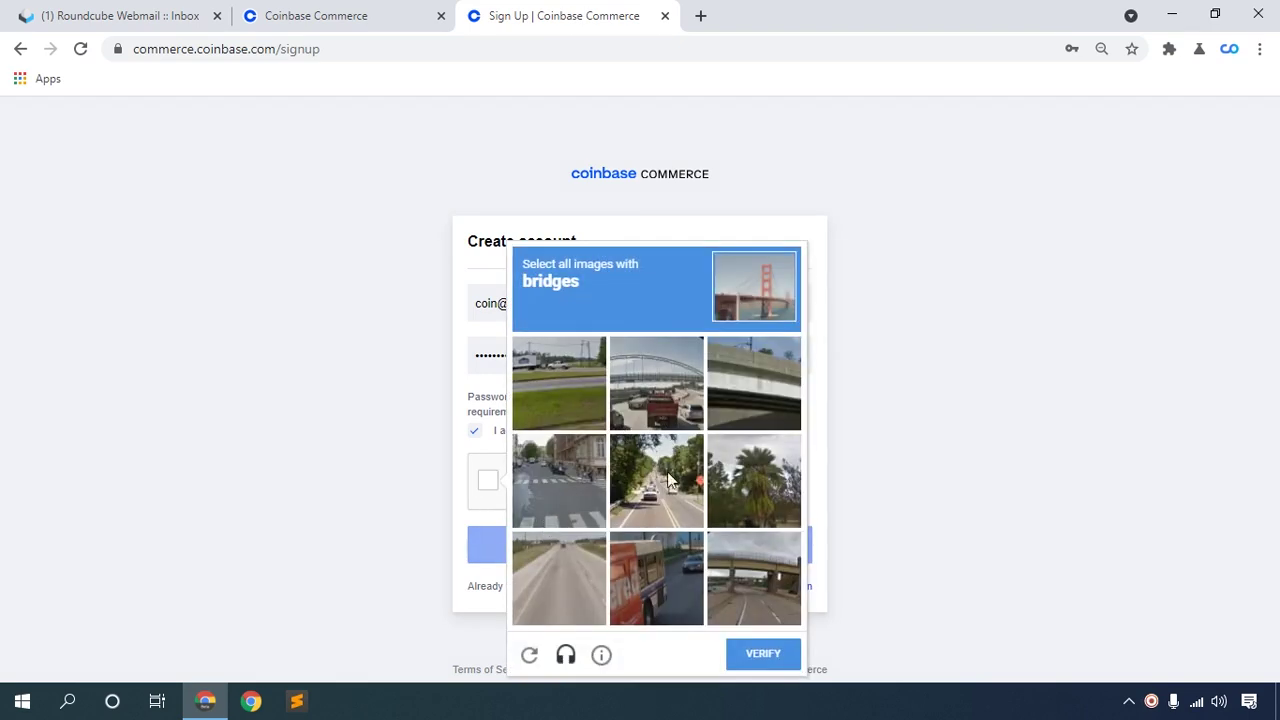
click(652, 372)
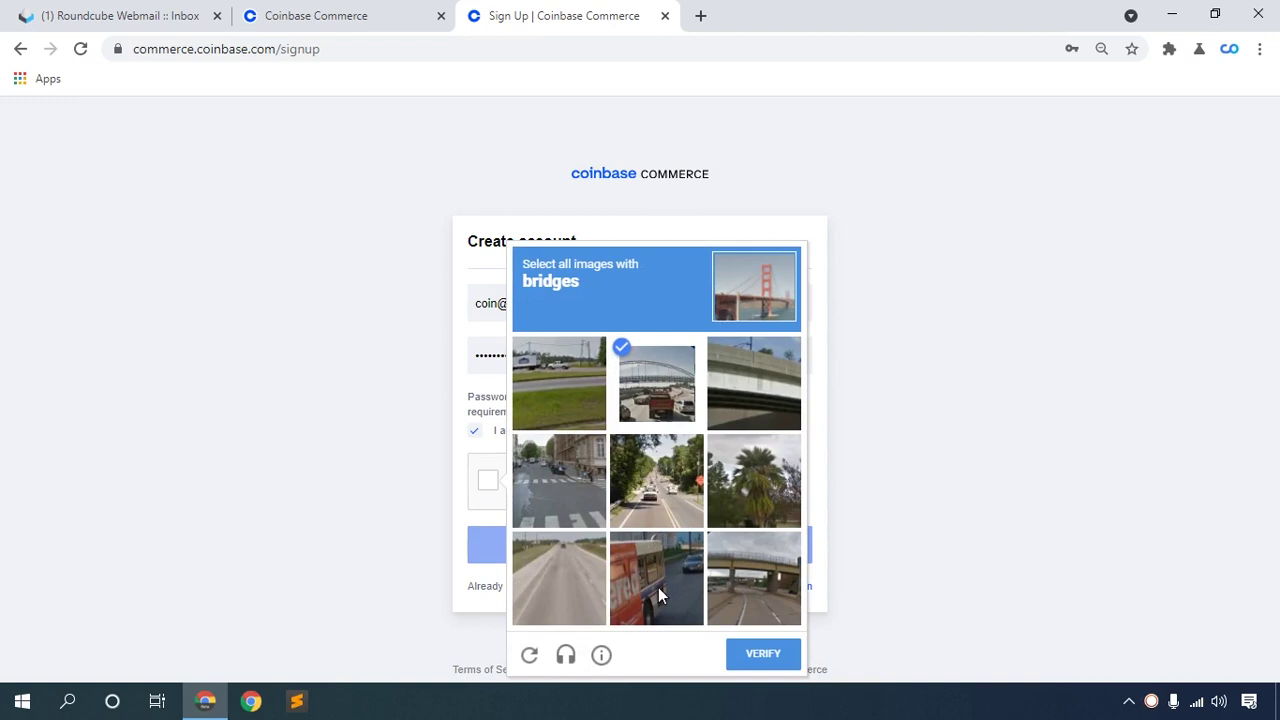
click(754, 384)
click(756, 662)
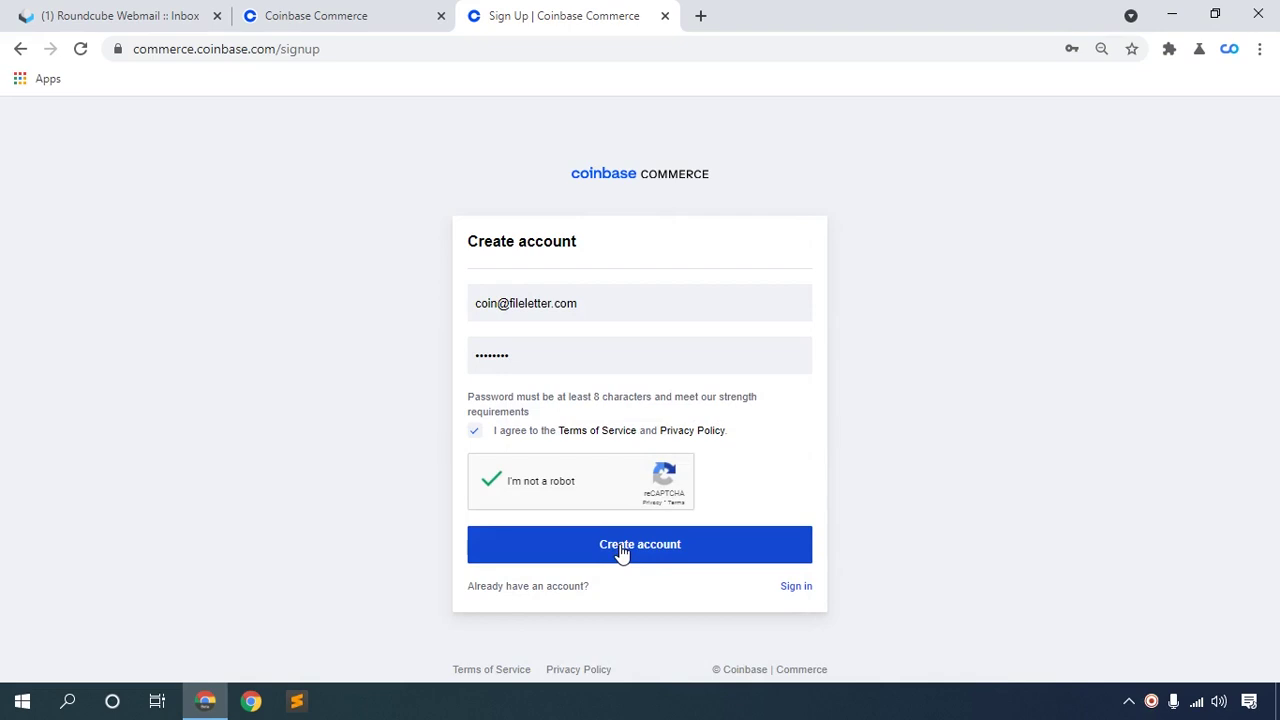
click(621, 547)
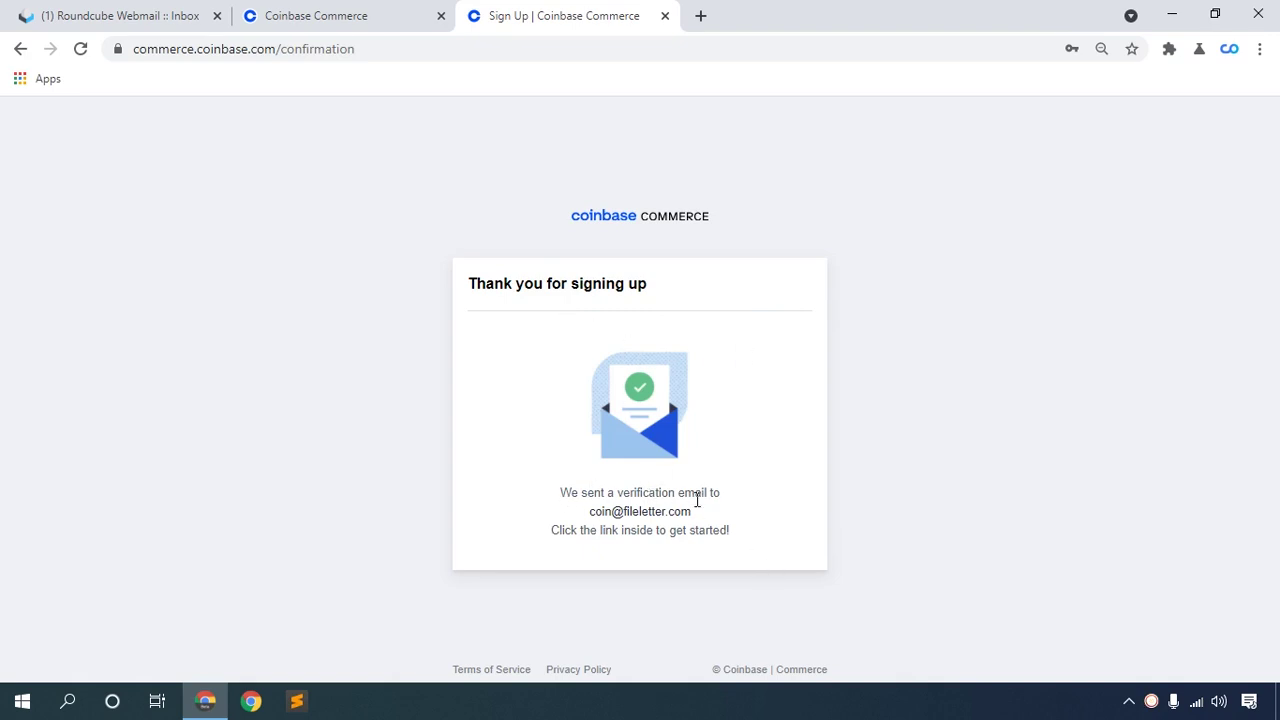
click(48, 12)
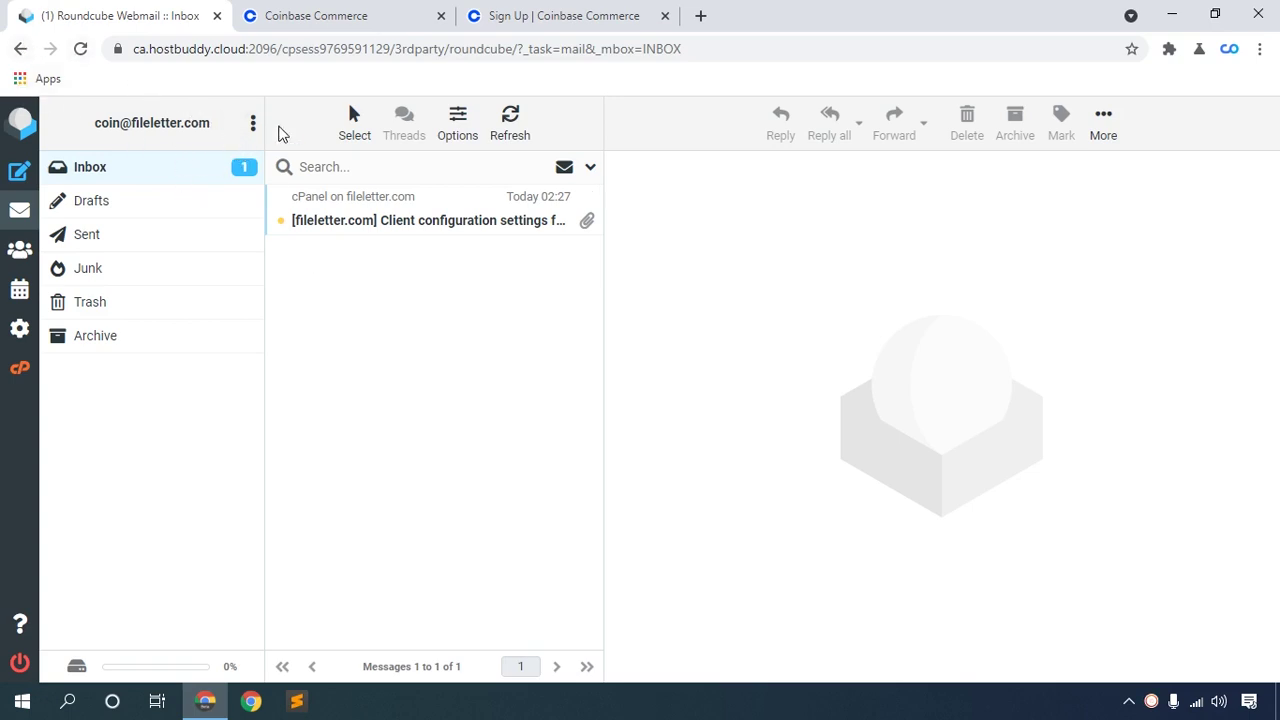
- Refresh the Roundcube inbox, open the Coinbase Commerce activation email, and follow its verify link
click(509, 122)
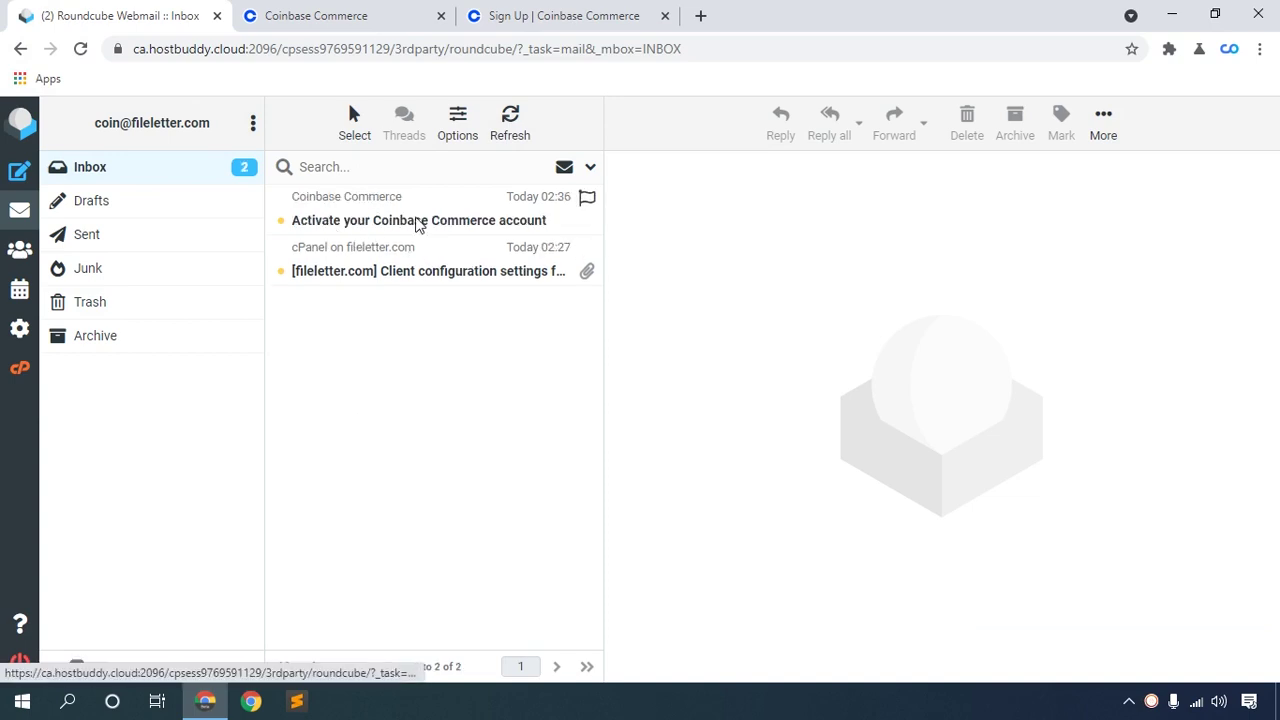
click(478, 222)
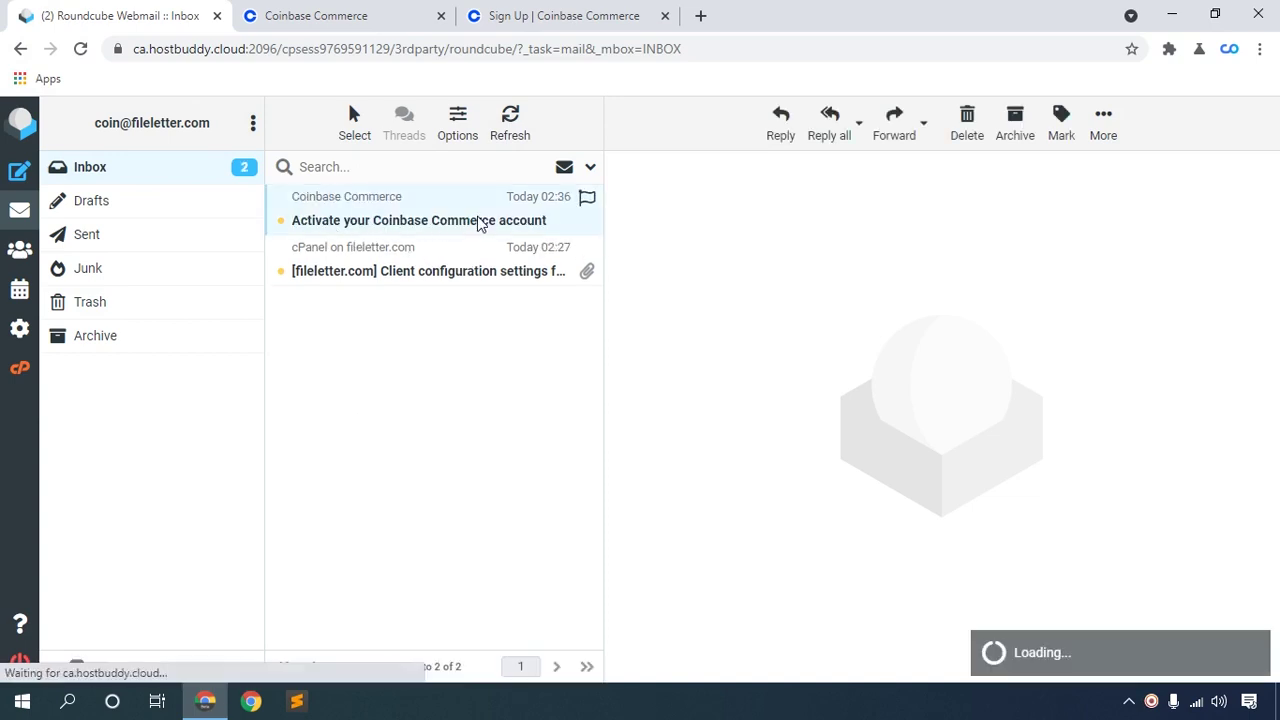
double_click(420, 224)
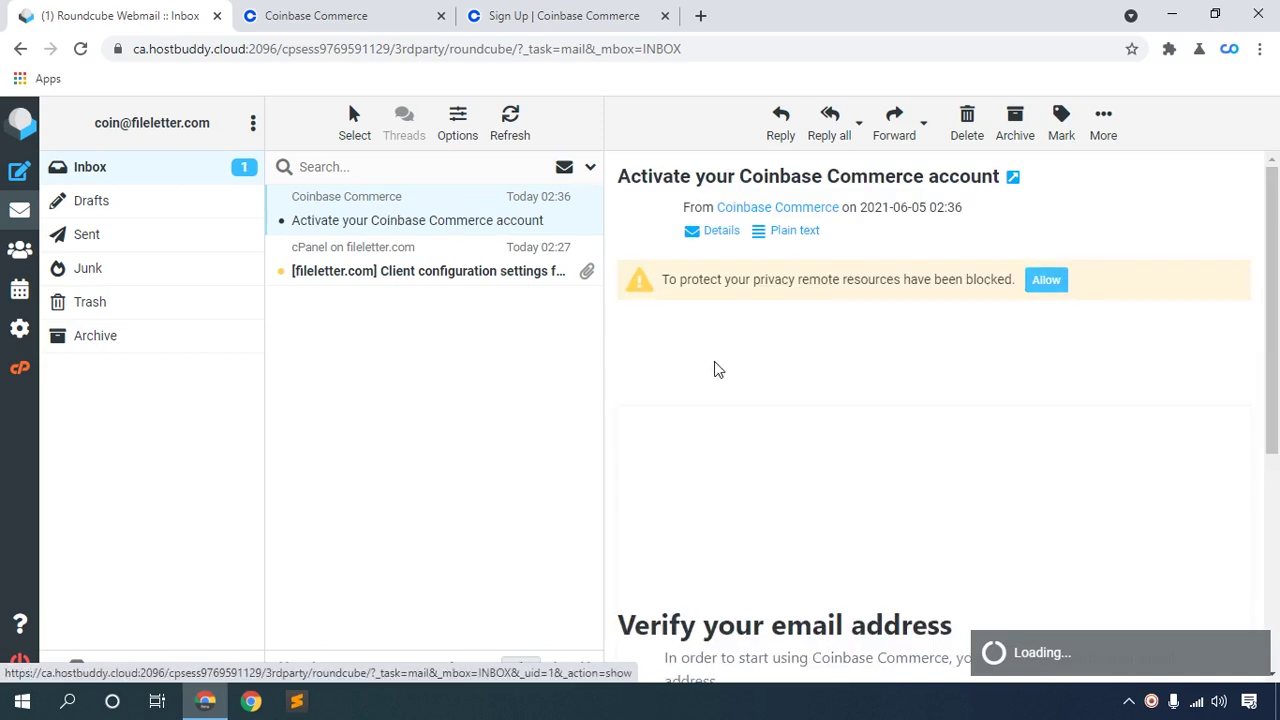
scroll(790, 495, down, 4)
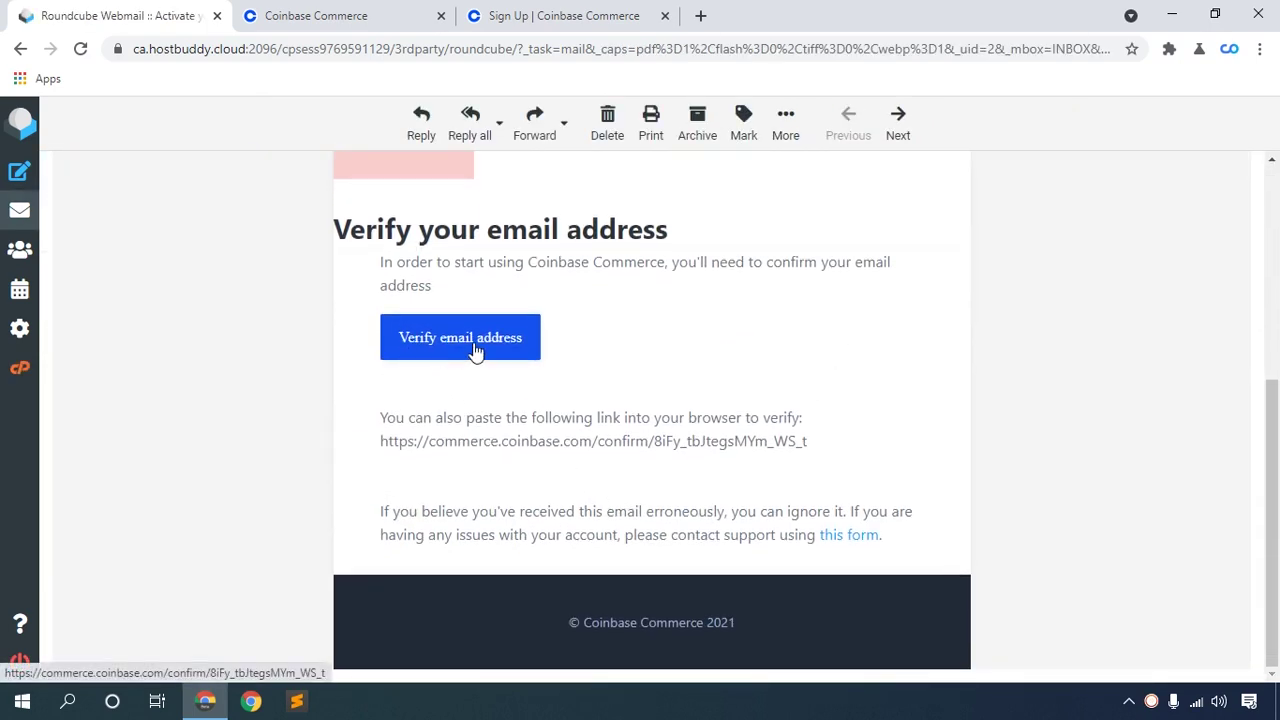
click(476, 350)
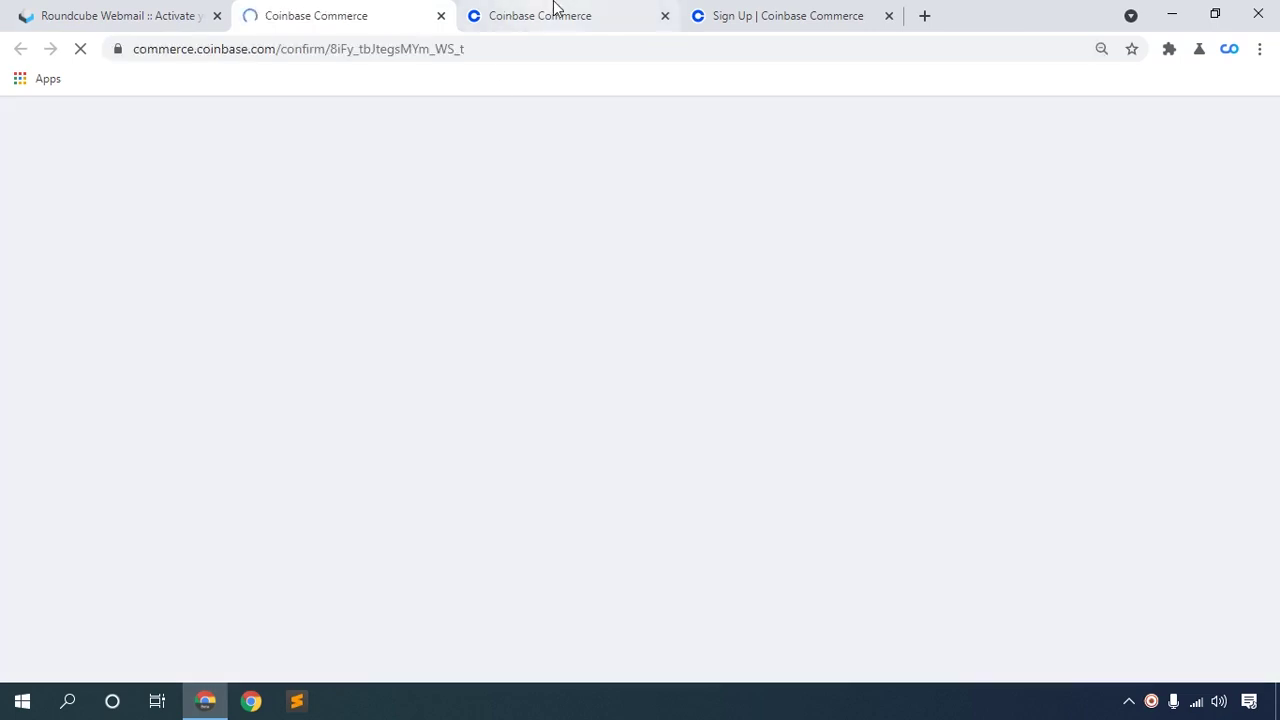
- Close the old payment and sign-up tabs and continue to Coinbase 2-step verification
click(554, 12)
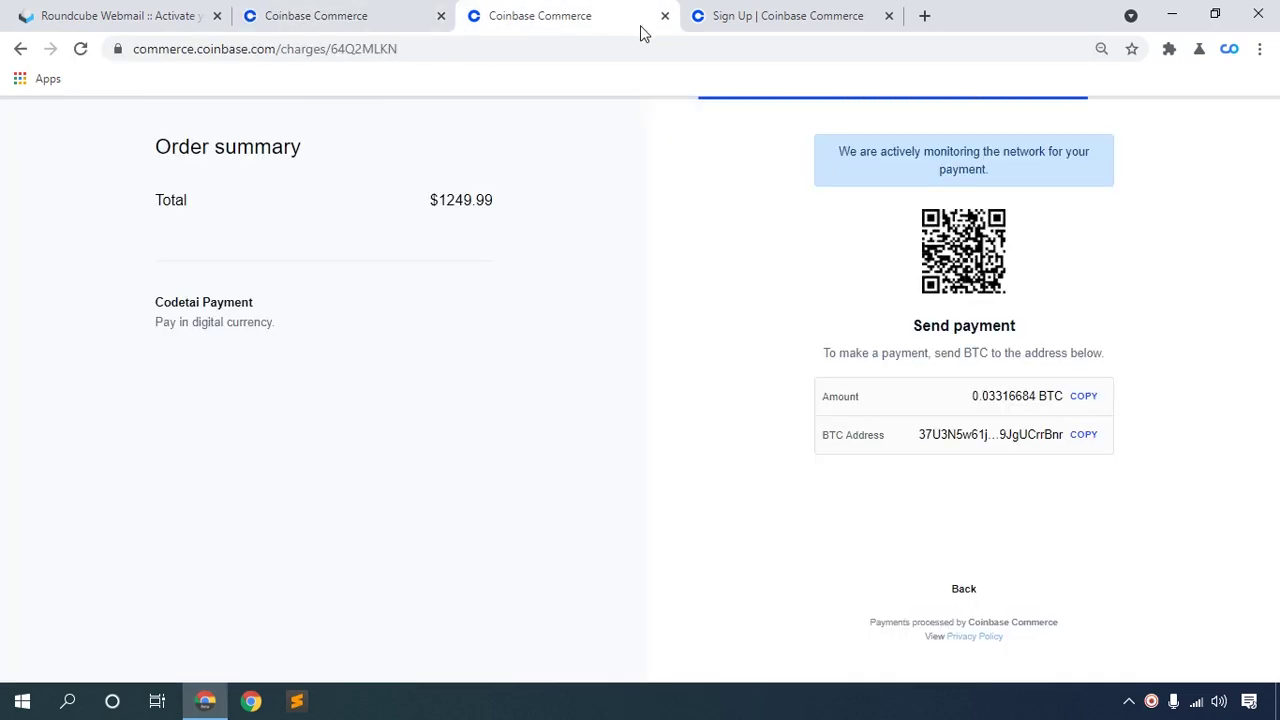
click(665, 16)
click(666, 16)
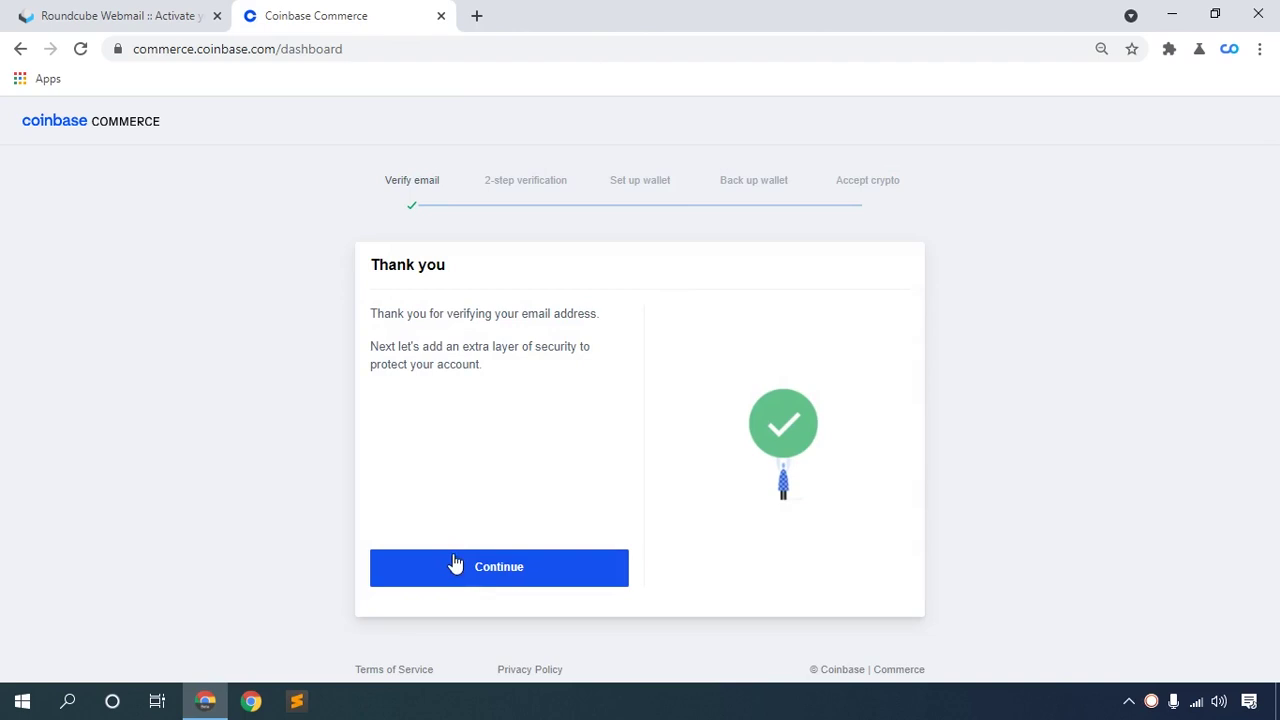
click(468, 577)
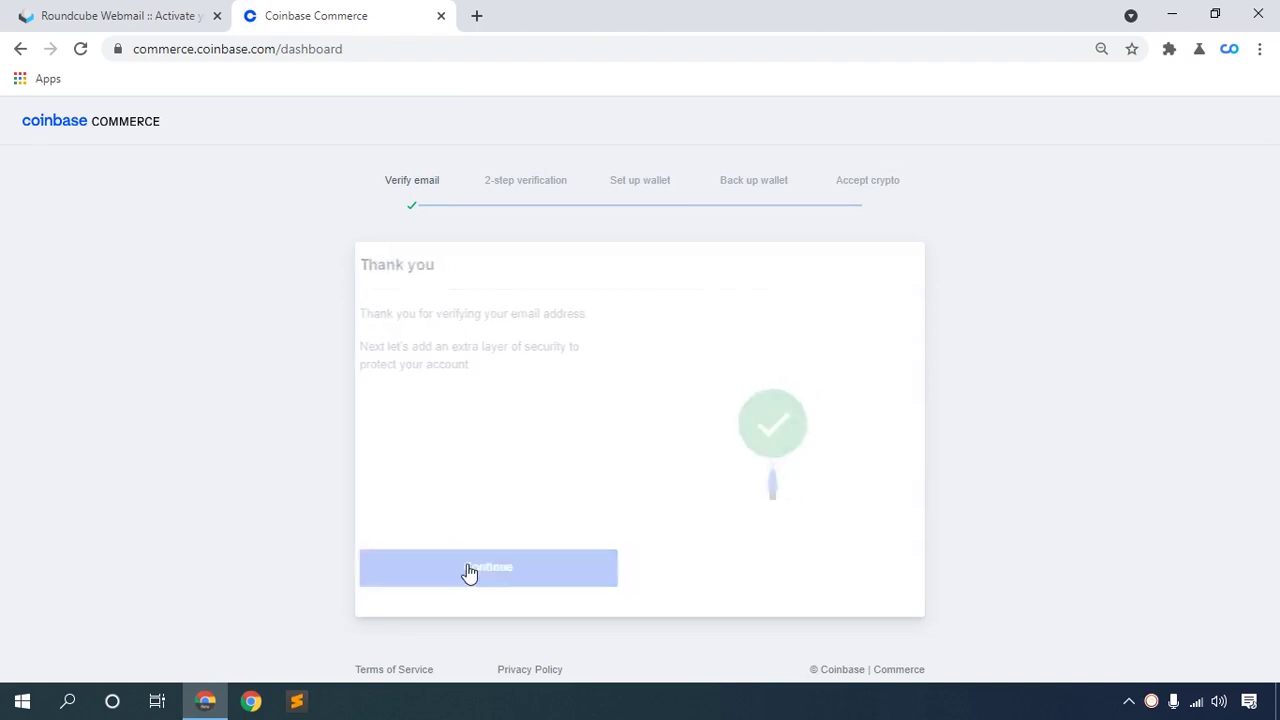
- In NoxPlayer, find Google Authenticator in the Play Store, launch it, and tap Get started
click(448, 514)
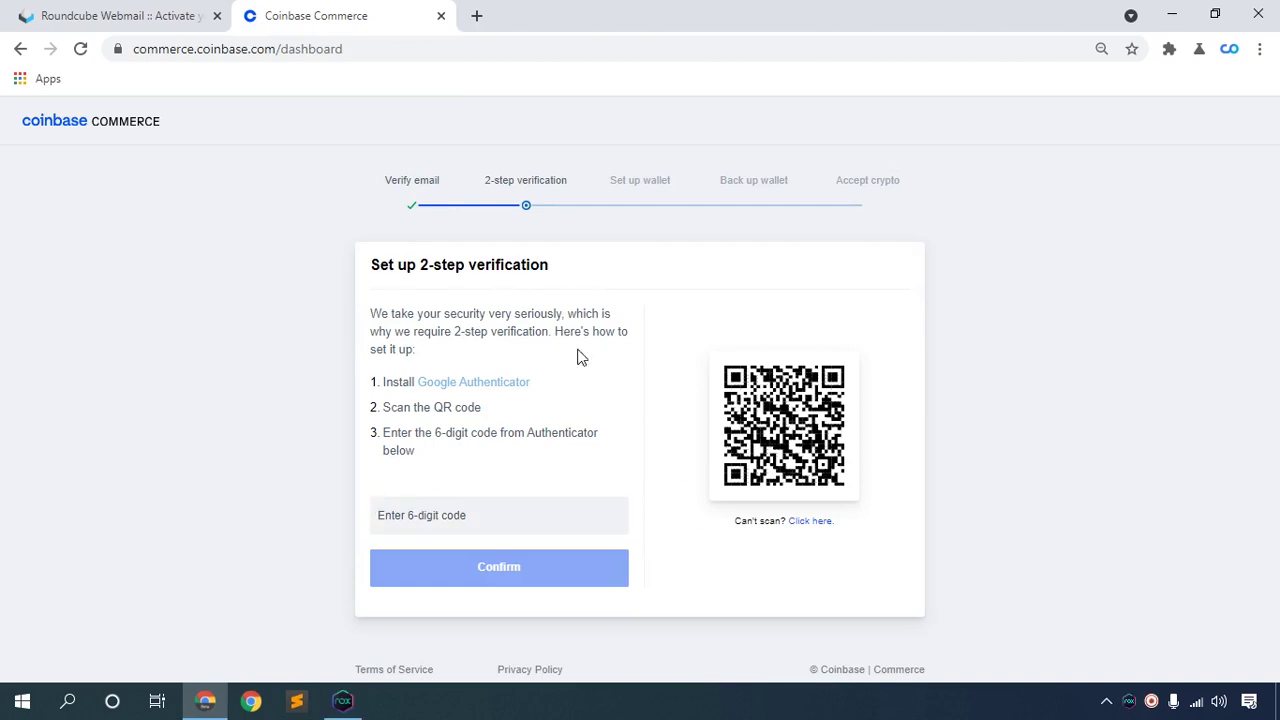
click(343, 702)
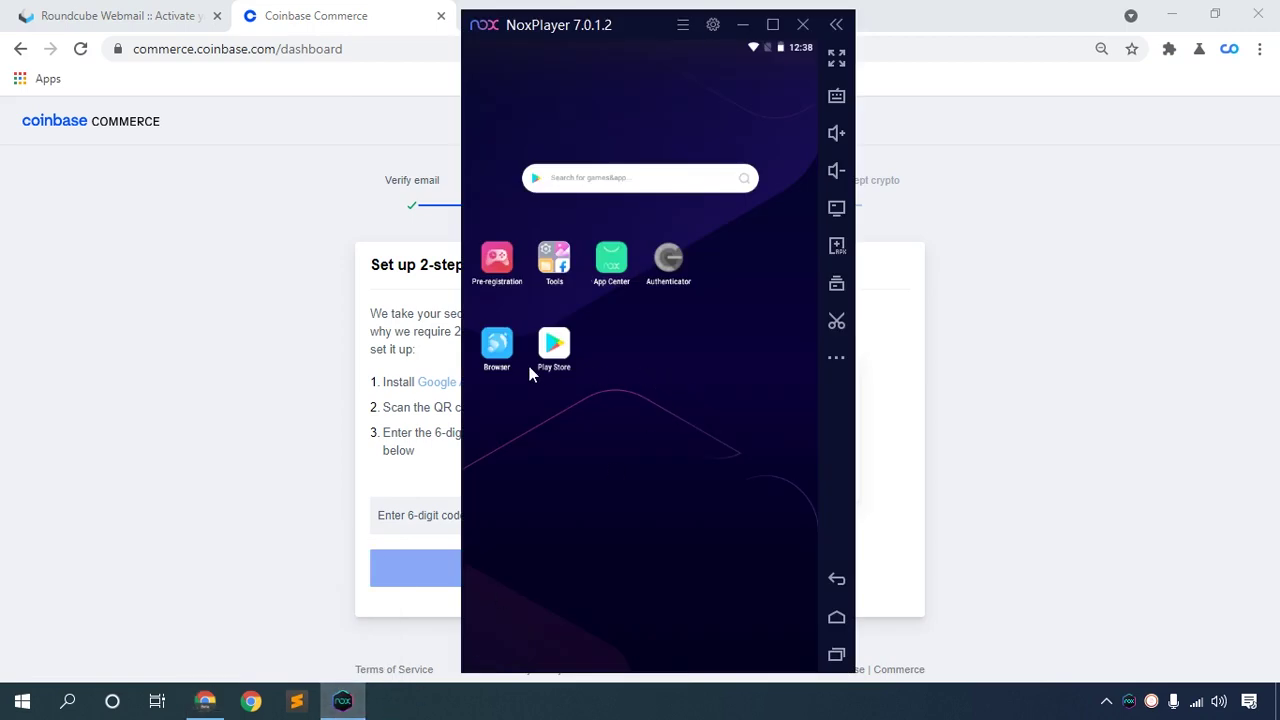
click(552, 356)
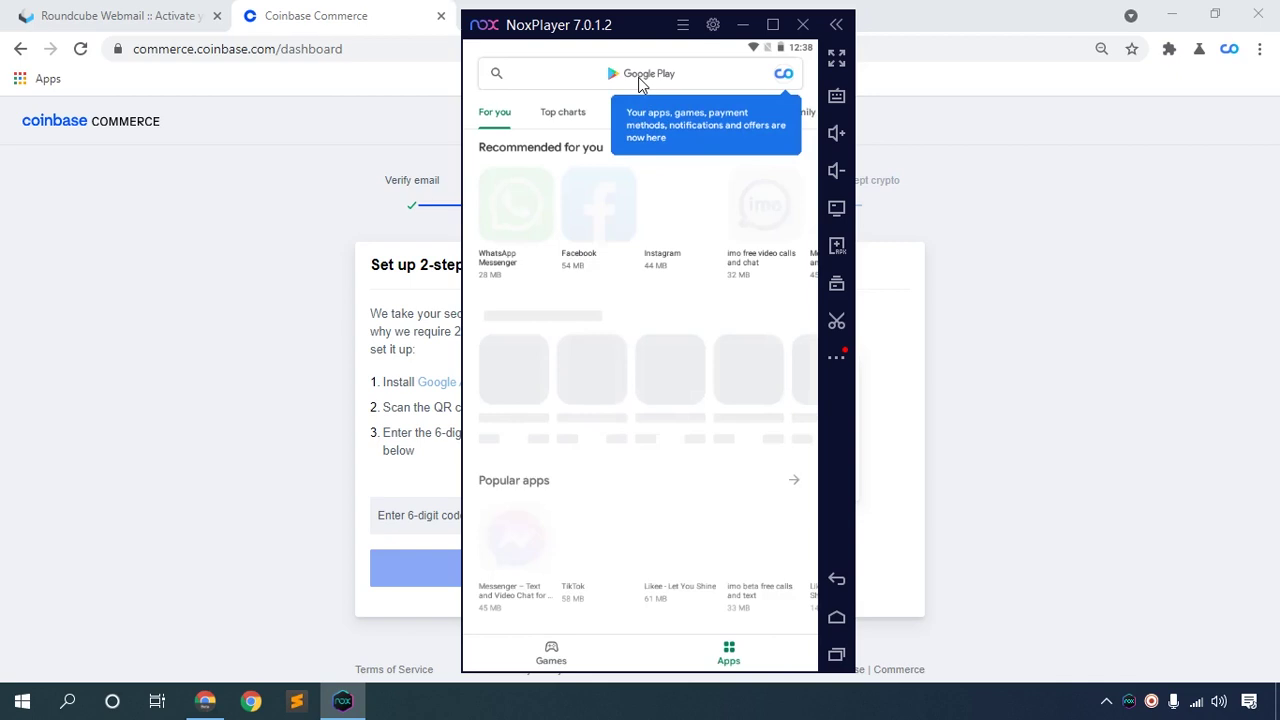
click(638, 83)
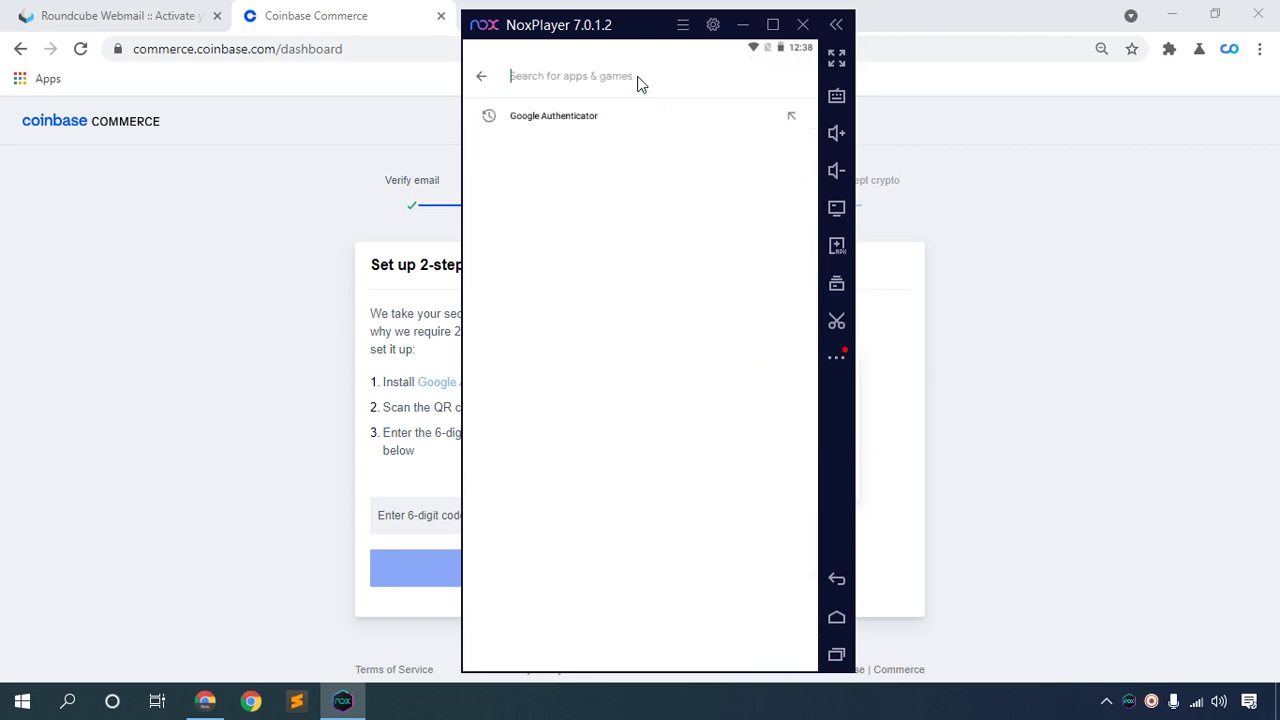
text(google aun)
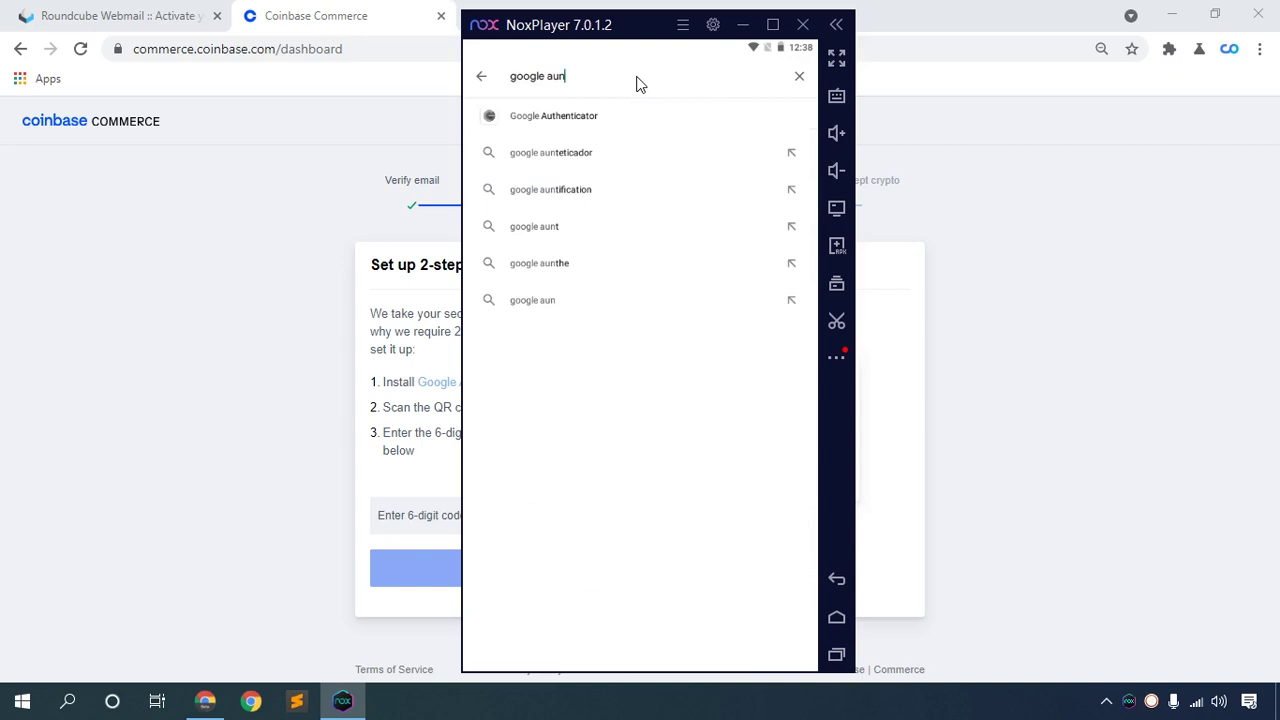
click(640, 117)
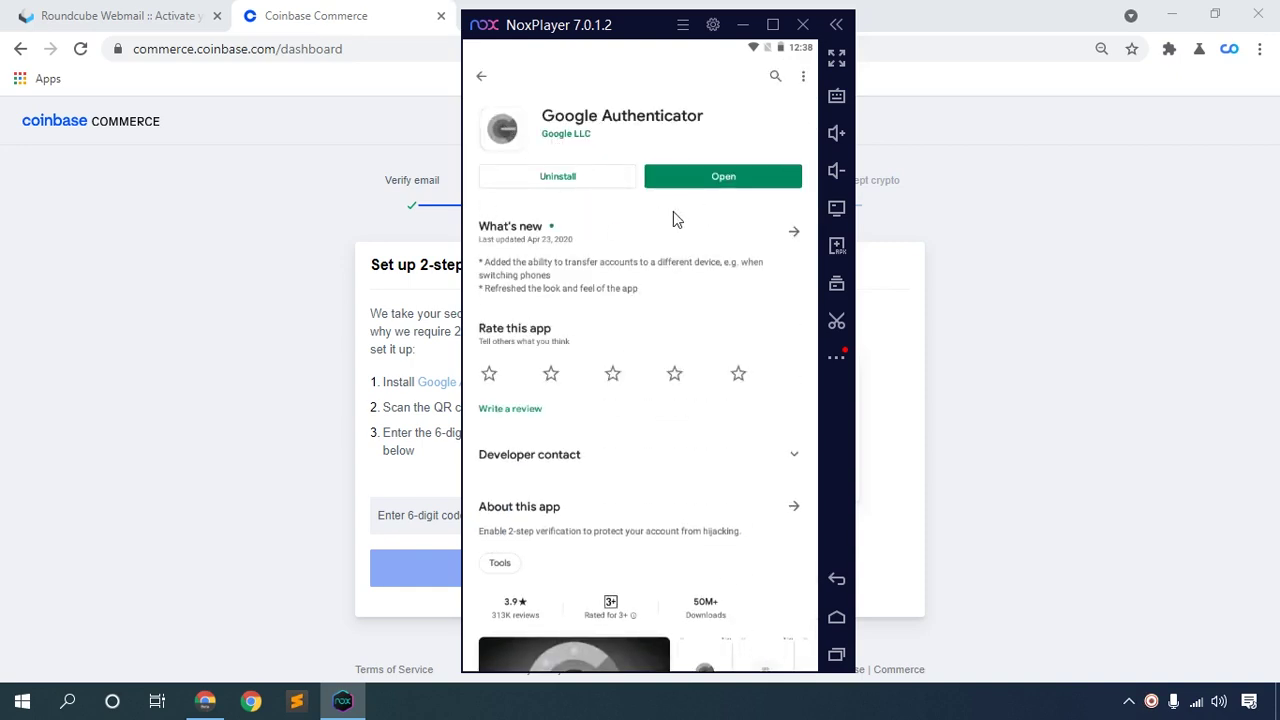
click(700, 186)
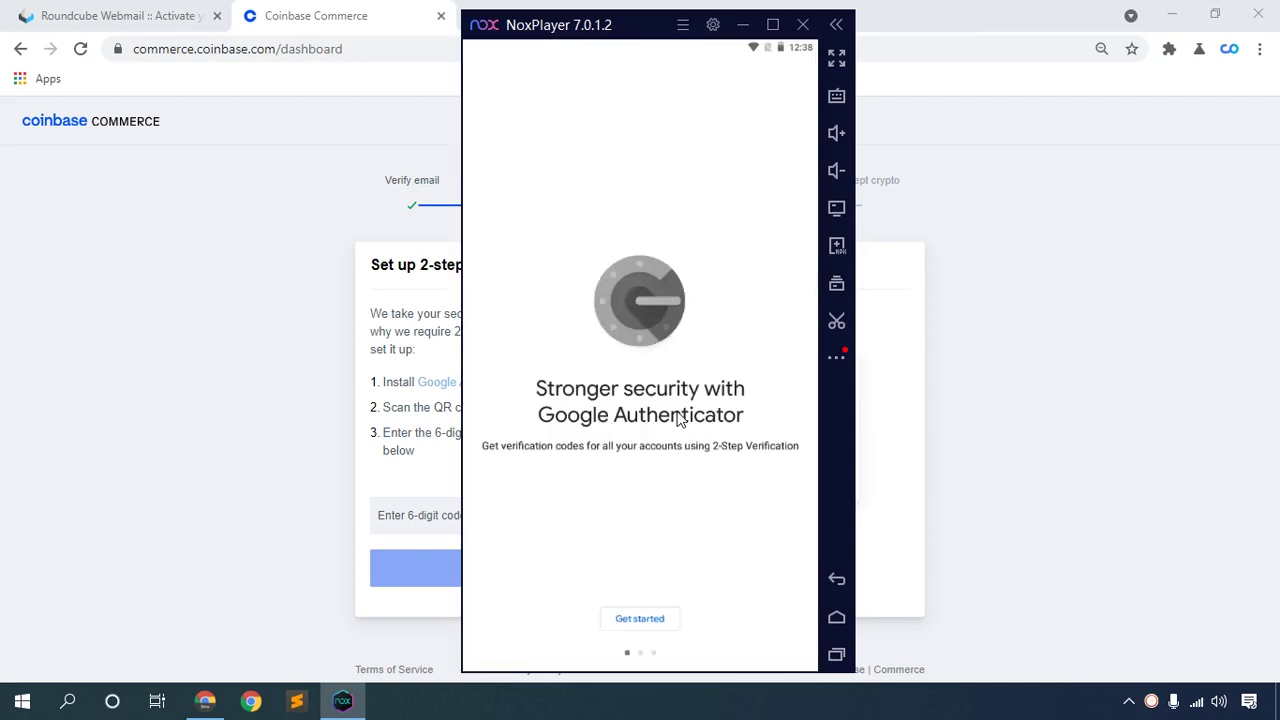
click(644, 626)
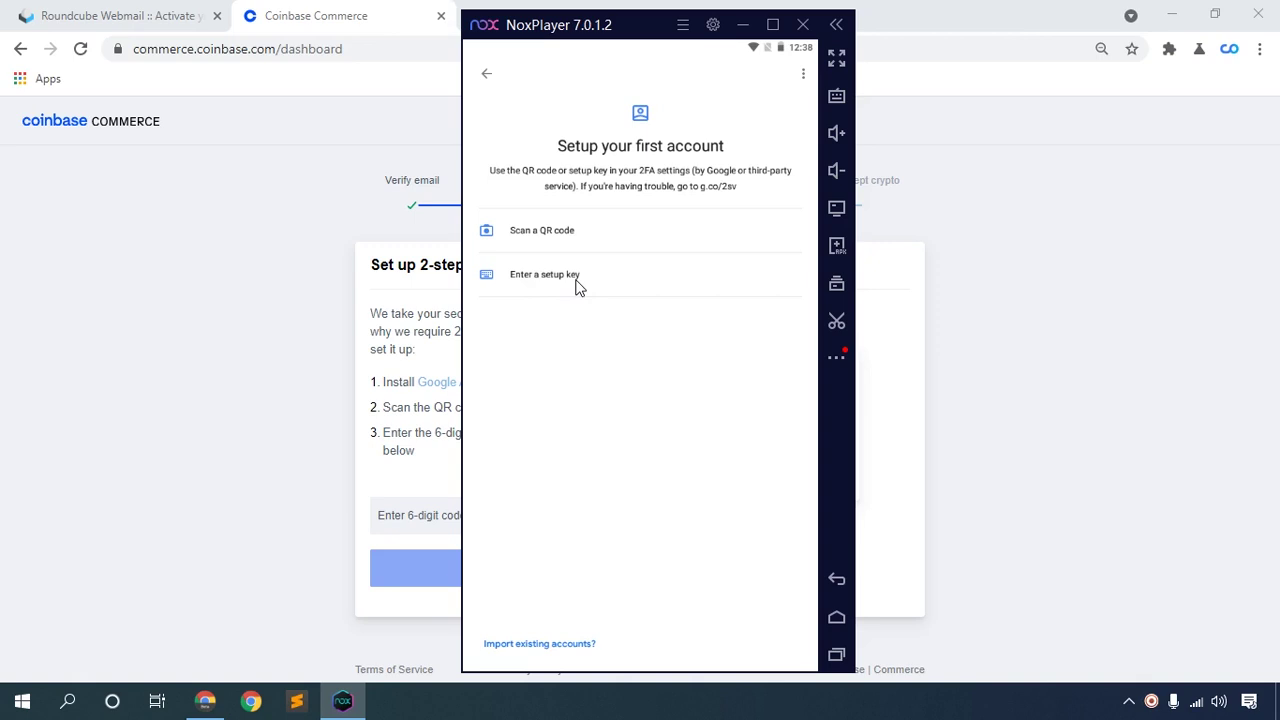
- Choose setup-key entry in Authenticator and copy Coinbase's text setup key from Chrome
click(577, 292)
click(238, 318)
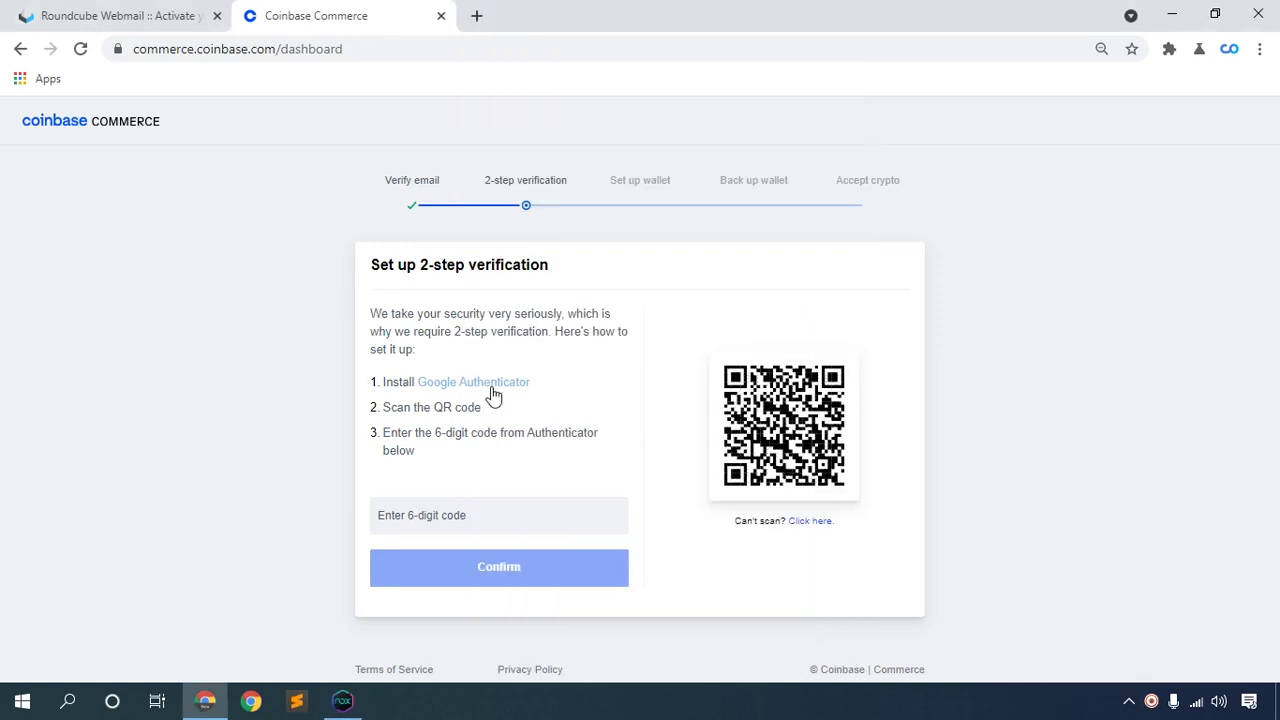
click(806, 527)
double_click(765, 425)
right_click(765, 425)
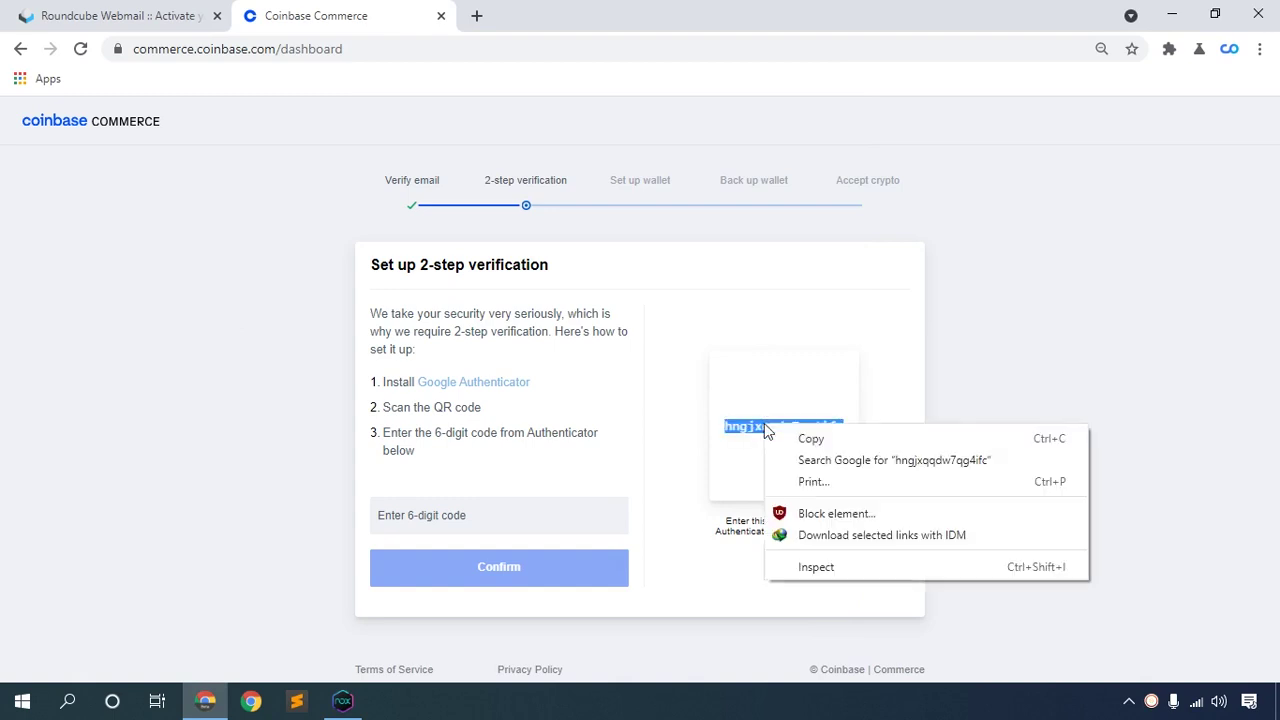
click(791, 445)
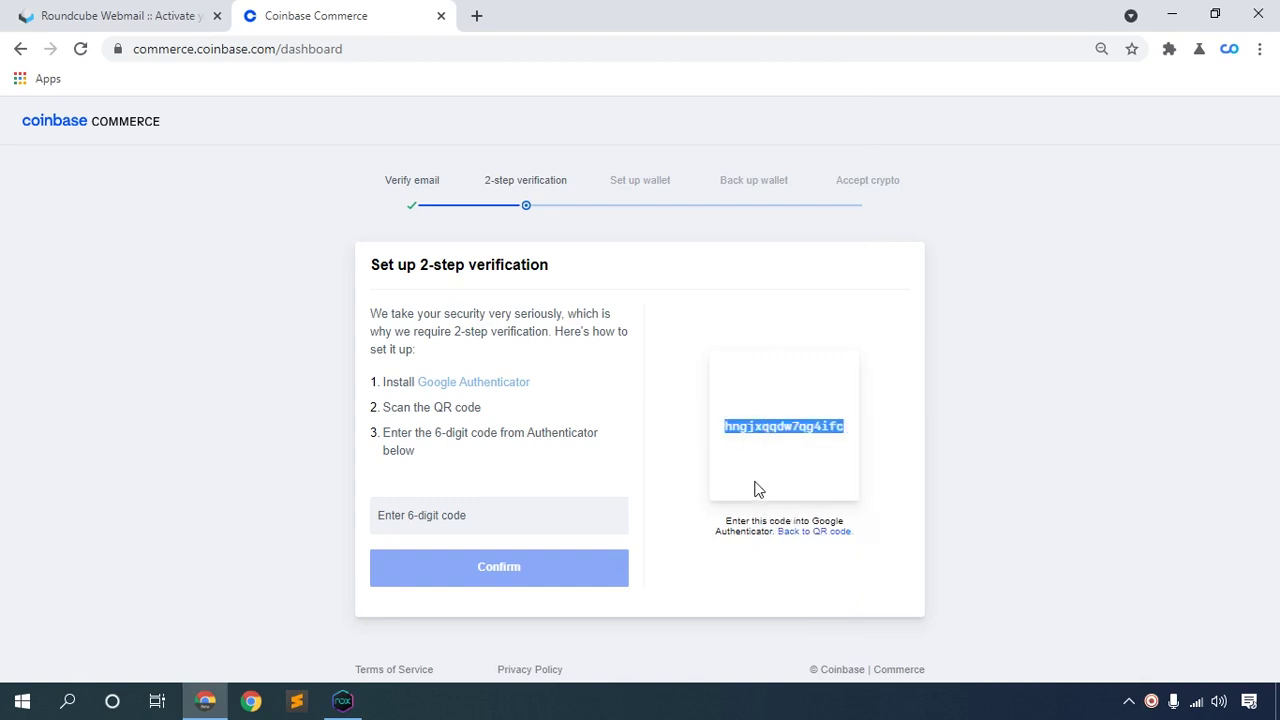
- Paste the setup key into Authenticator, add the account, and return to the Coinbase 2-step page
click(342, 700)
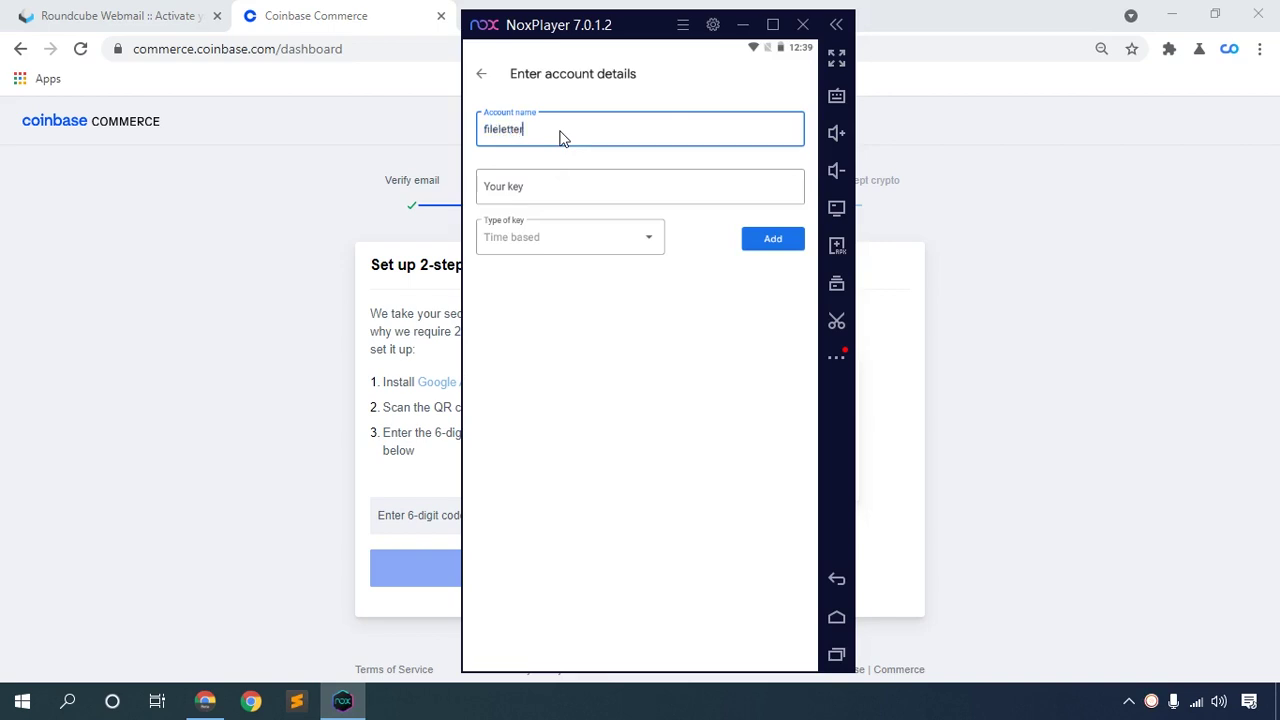
click(535, 190)
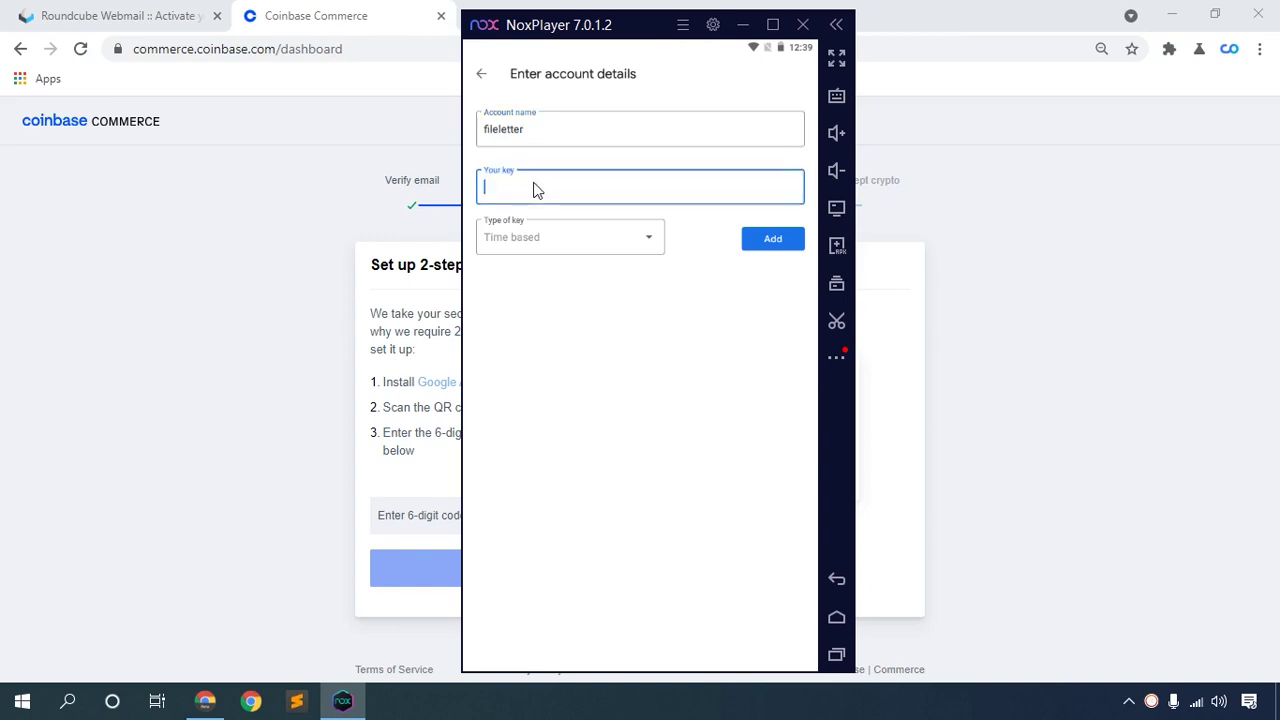
click(775, 241)
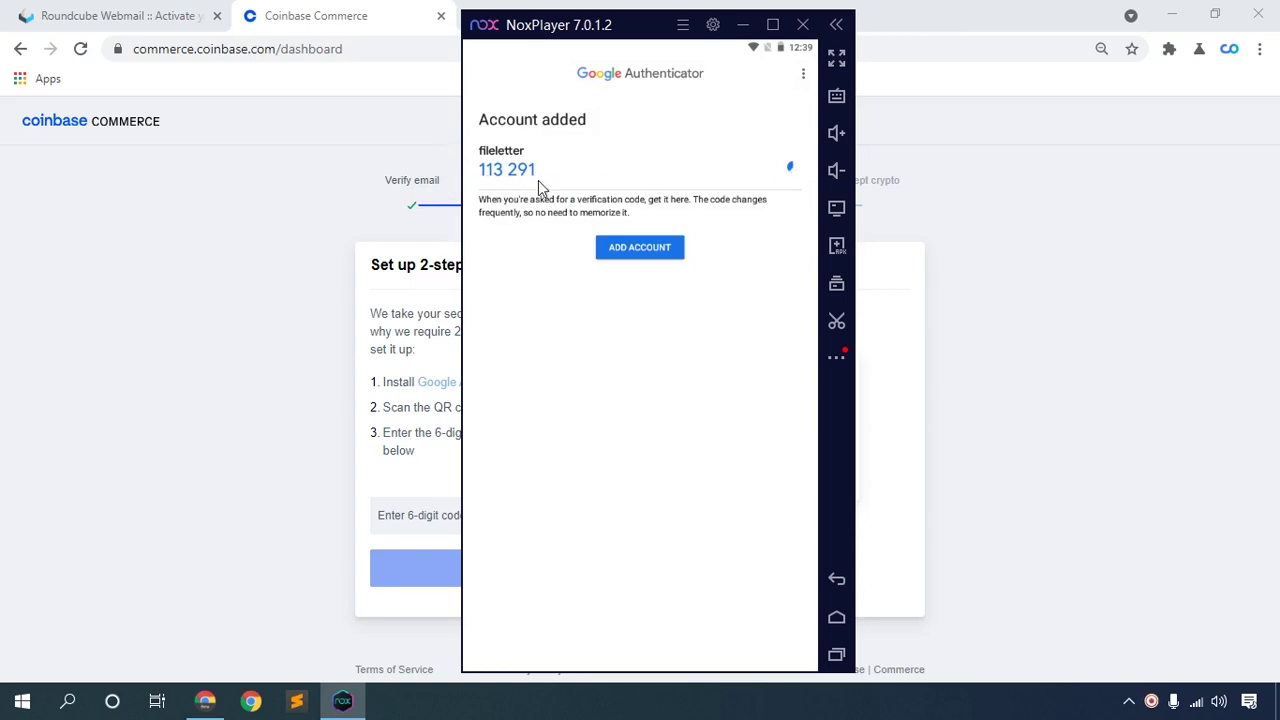
click(400, 385)
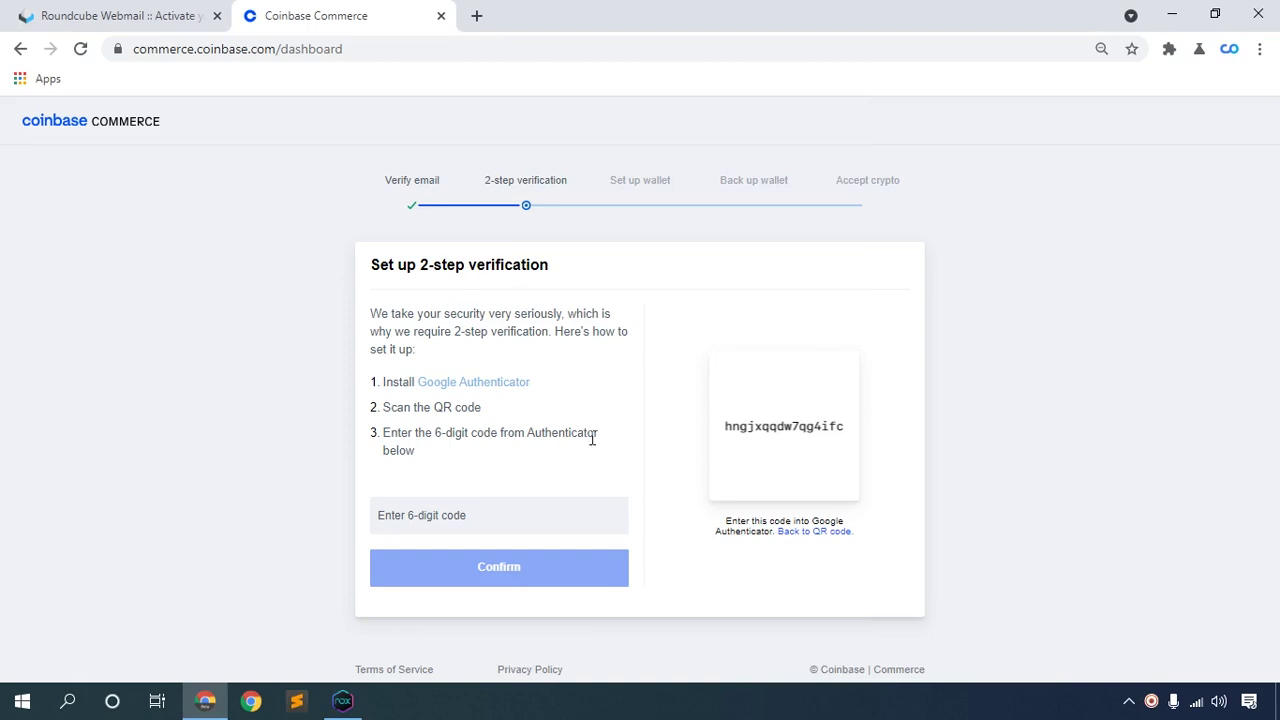
- Enter the current 6-digit Google Authenticator code from NoxPlayer and confirm 2-step verification
click(342, 701)
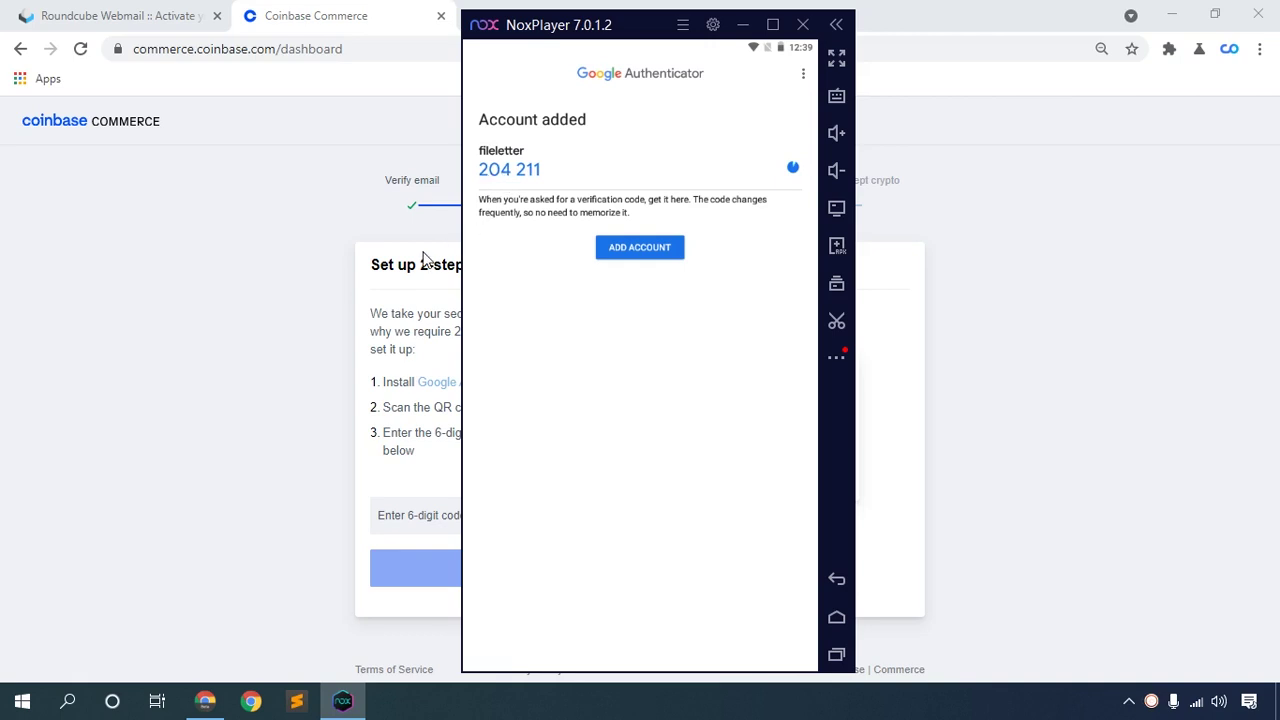
click(320, 370)
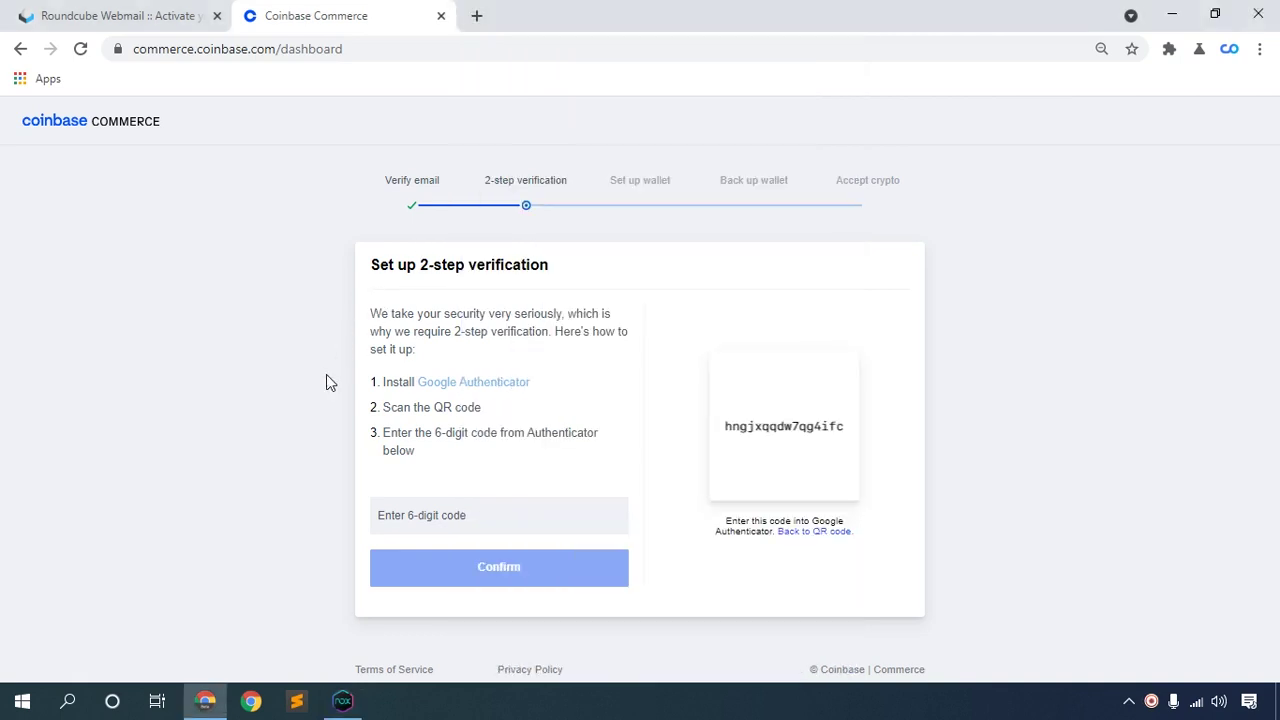
click(466, 511)
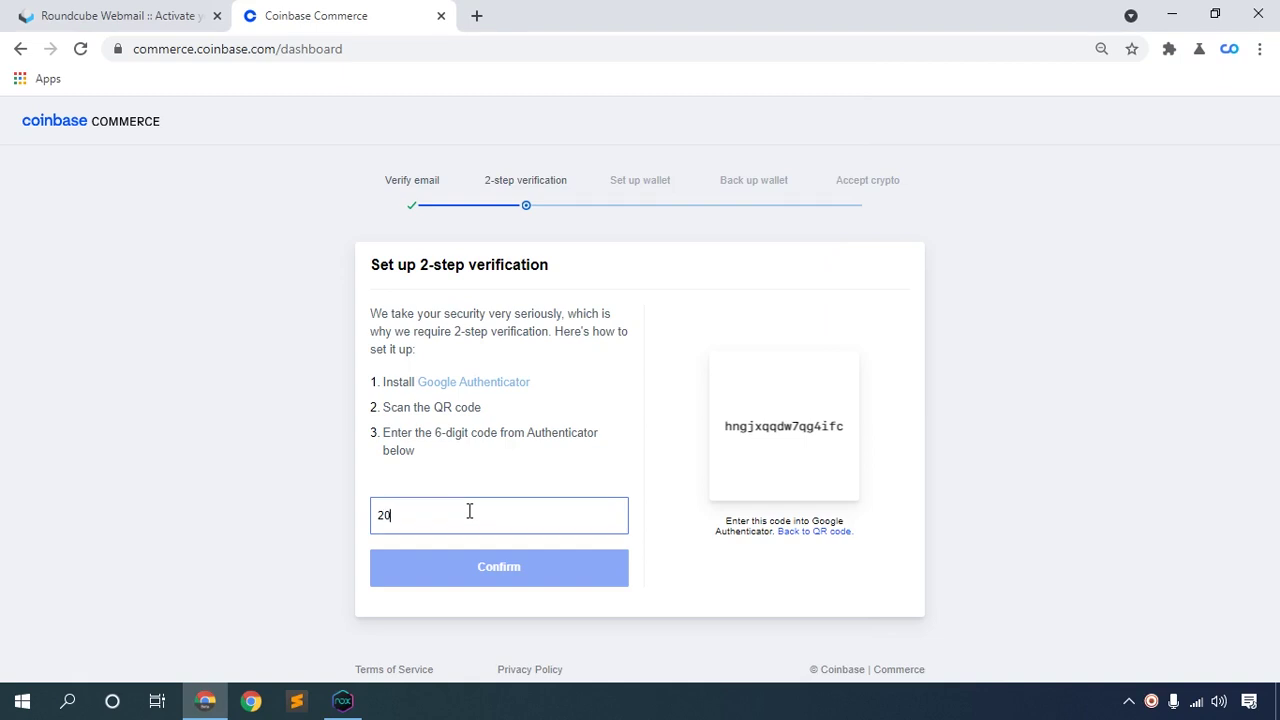
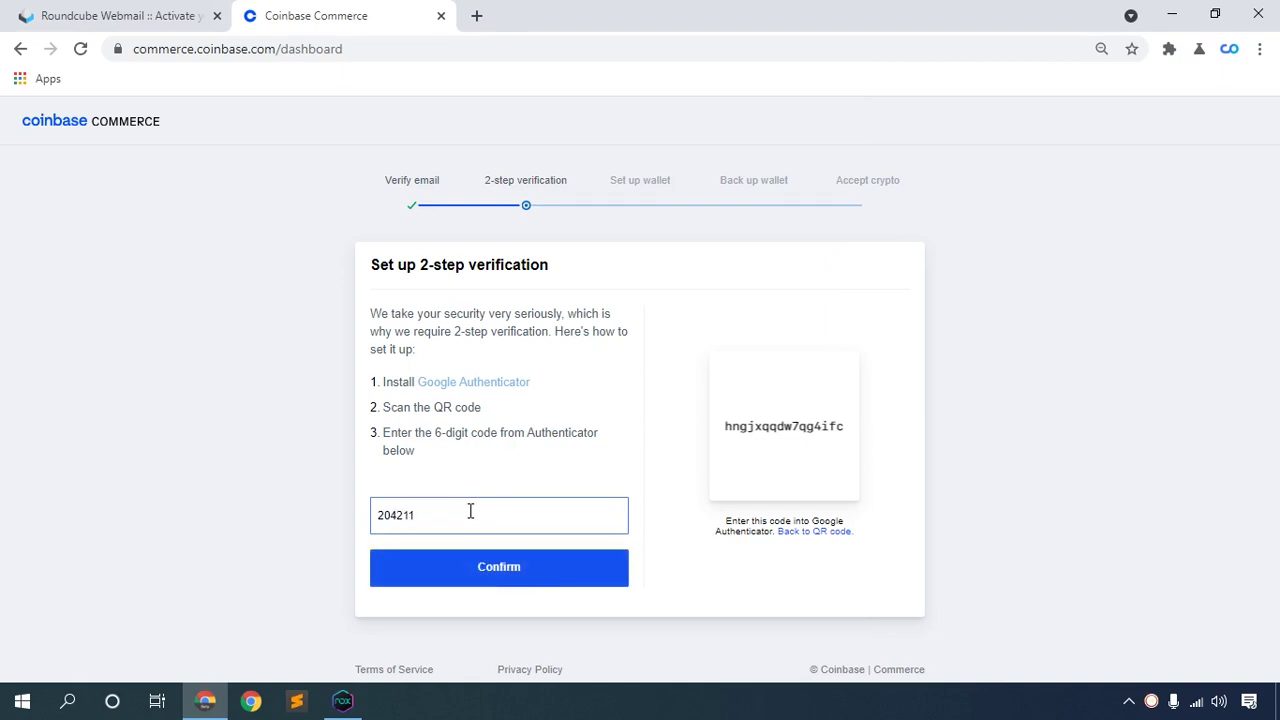
click(505, 580)
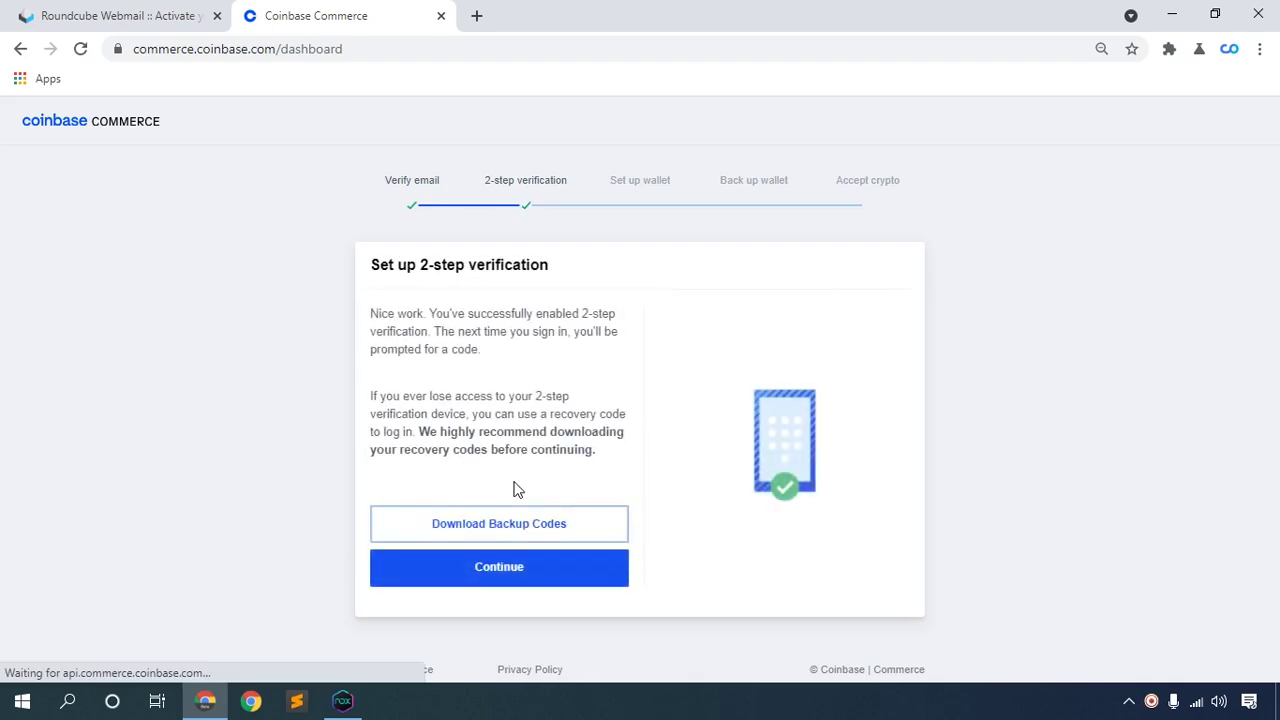
- Download the backup codes as a .txt, continue to wallet creation and reveal the seed phrase
click(492, 535)
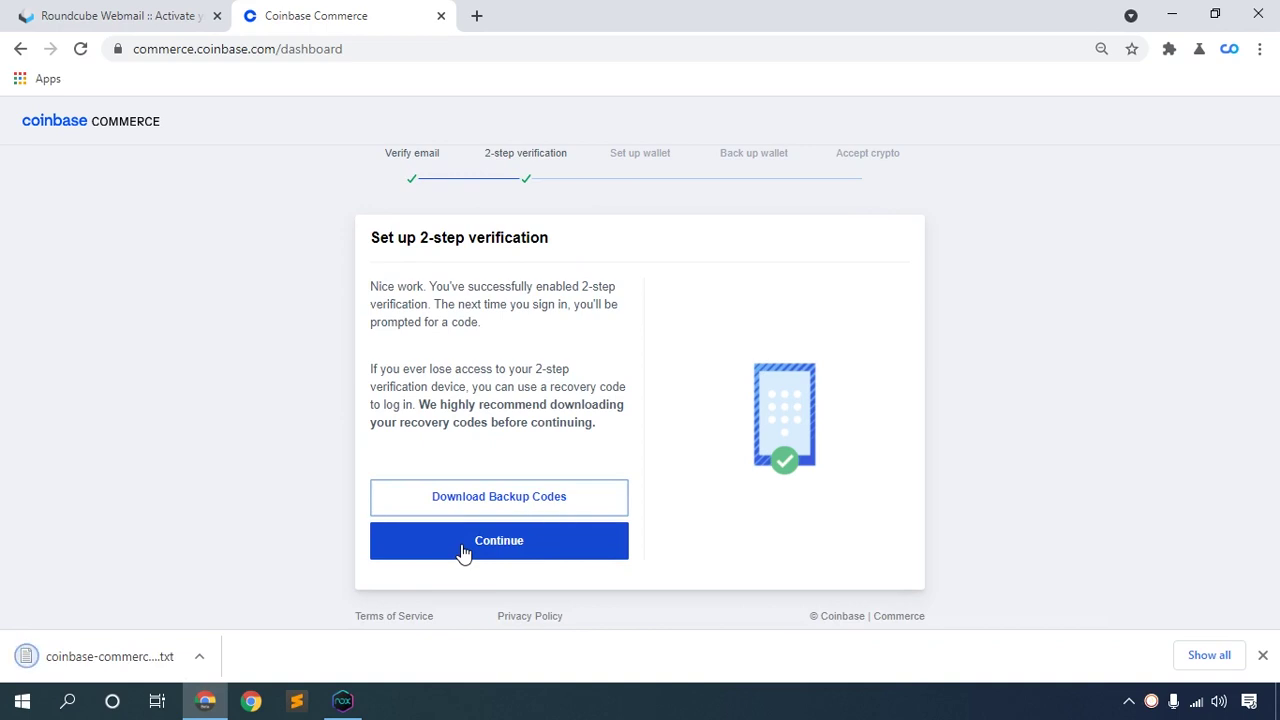
click(462, 553)
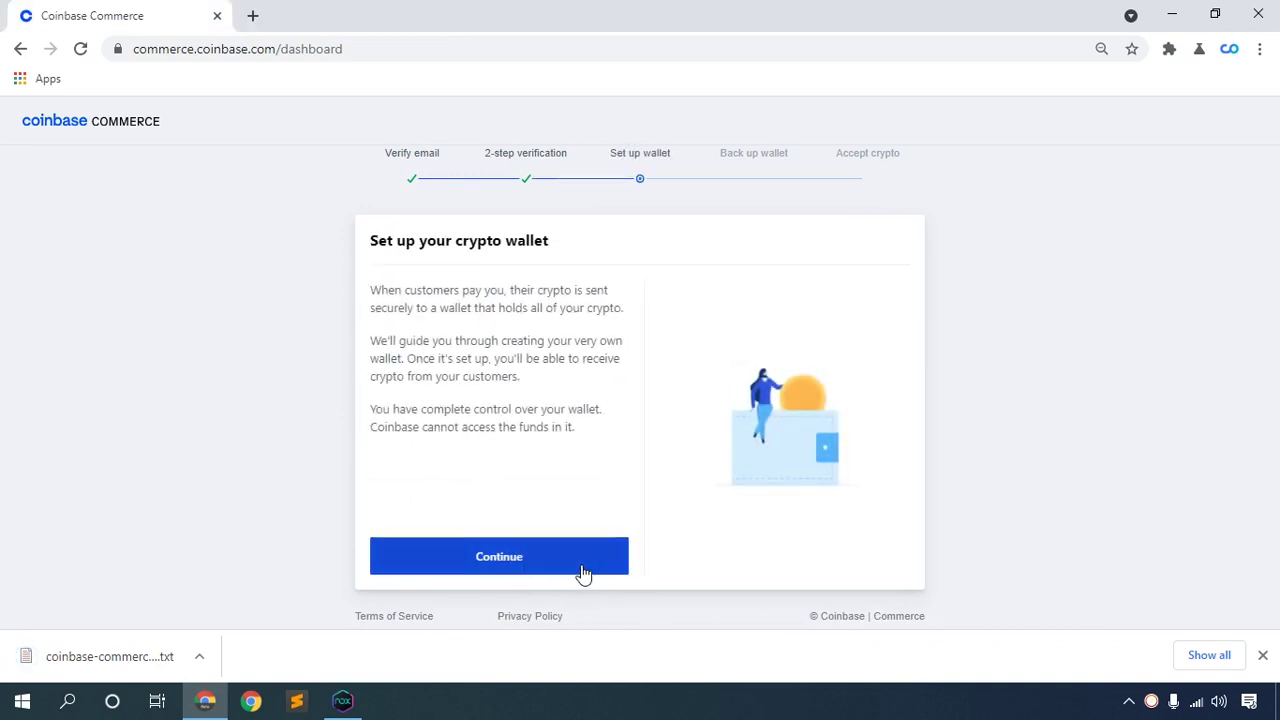
click(580, 573)
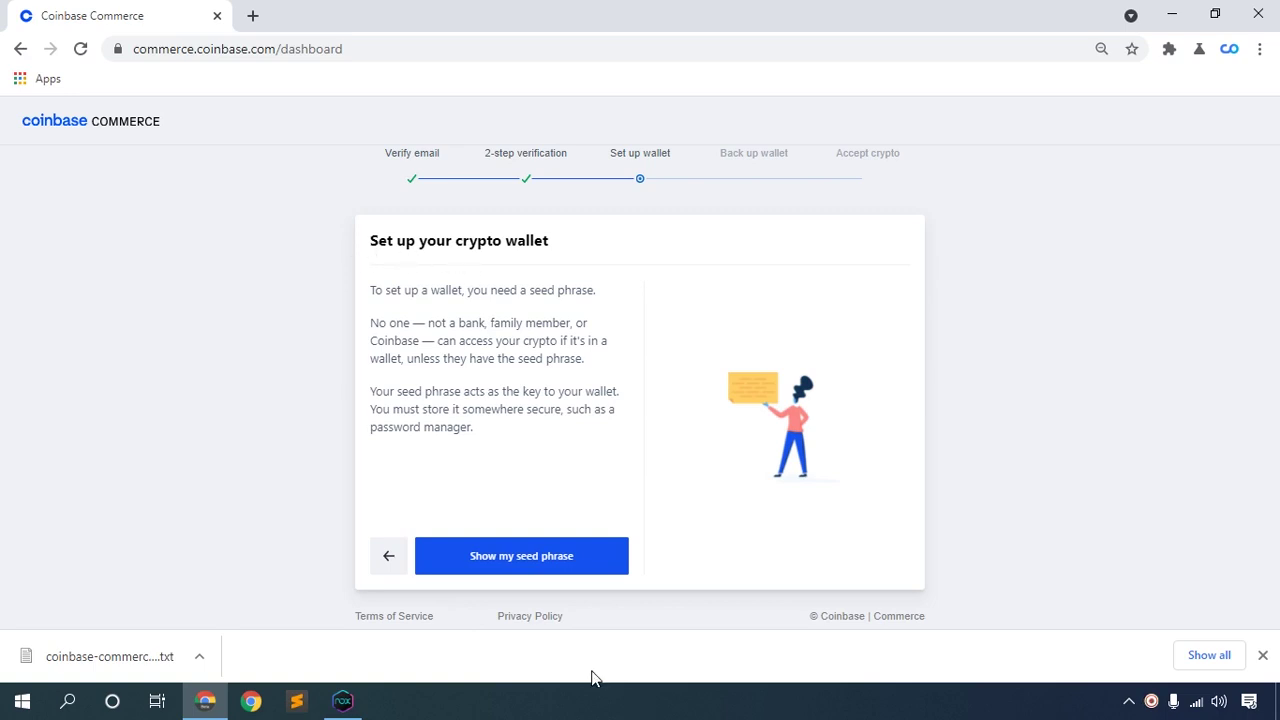
click(559, 566)
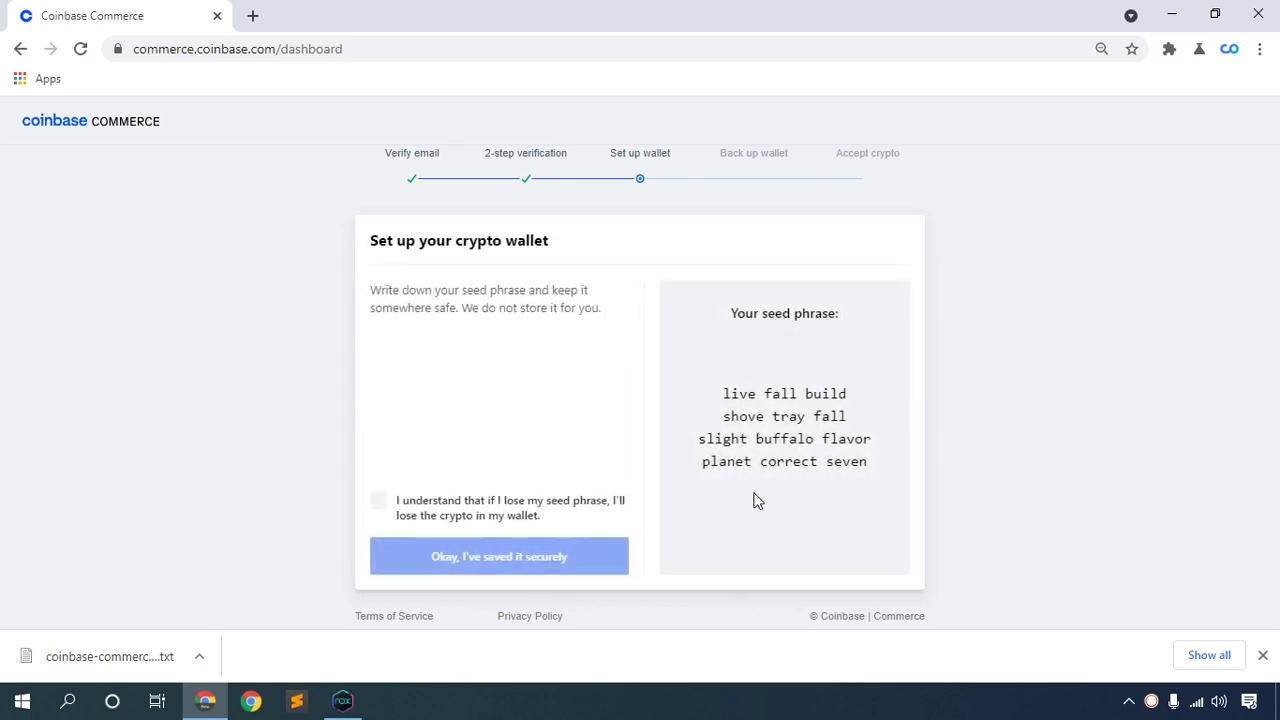
- Copy the seed phrase into a new untitled Sublime Text file
drag(883, 484, 720, 388)
right_click(738, 413)
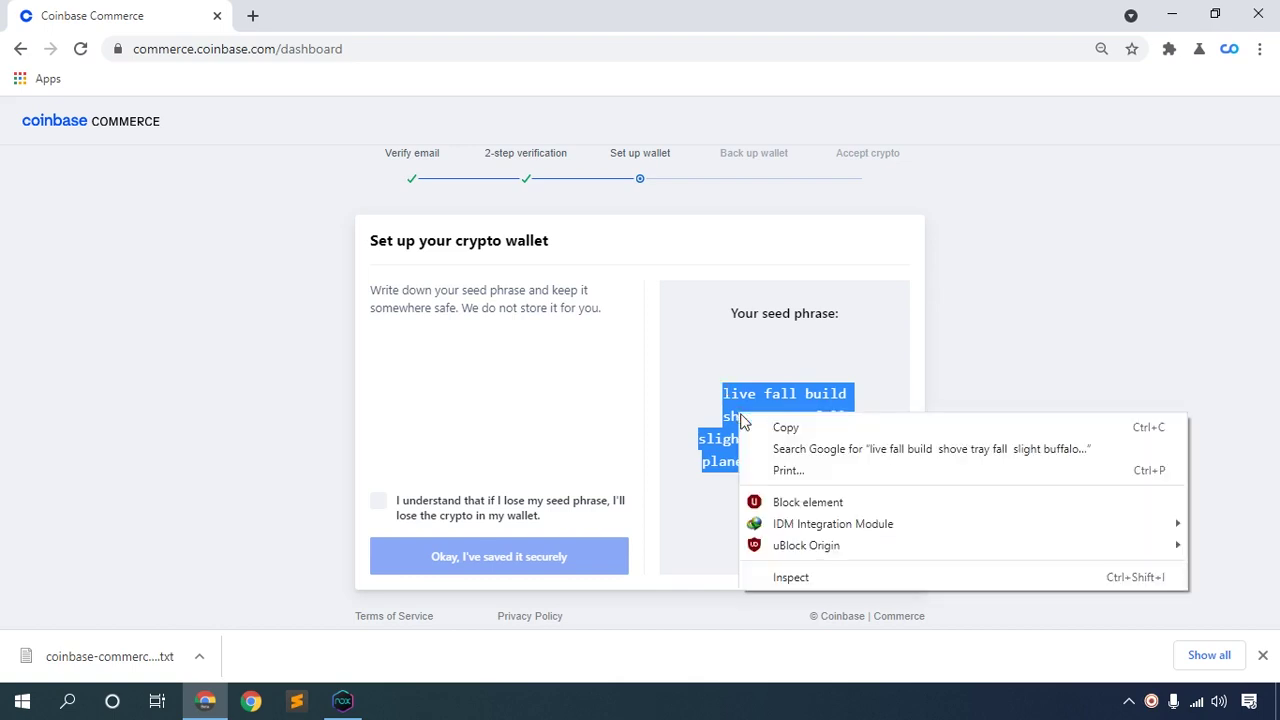
click(774, 433)
click(296, 700)
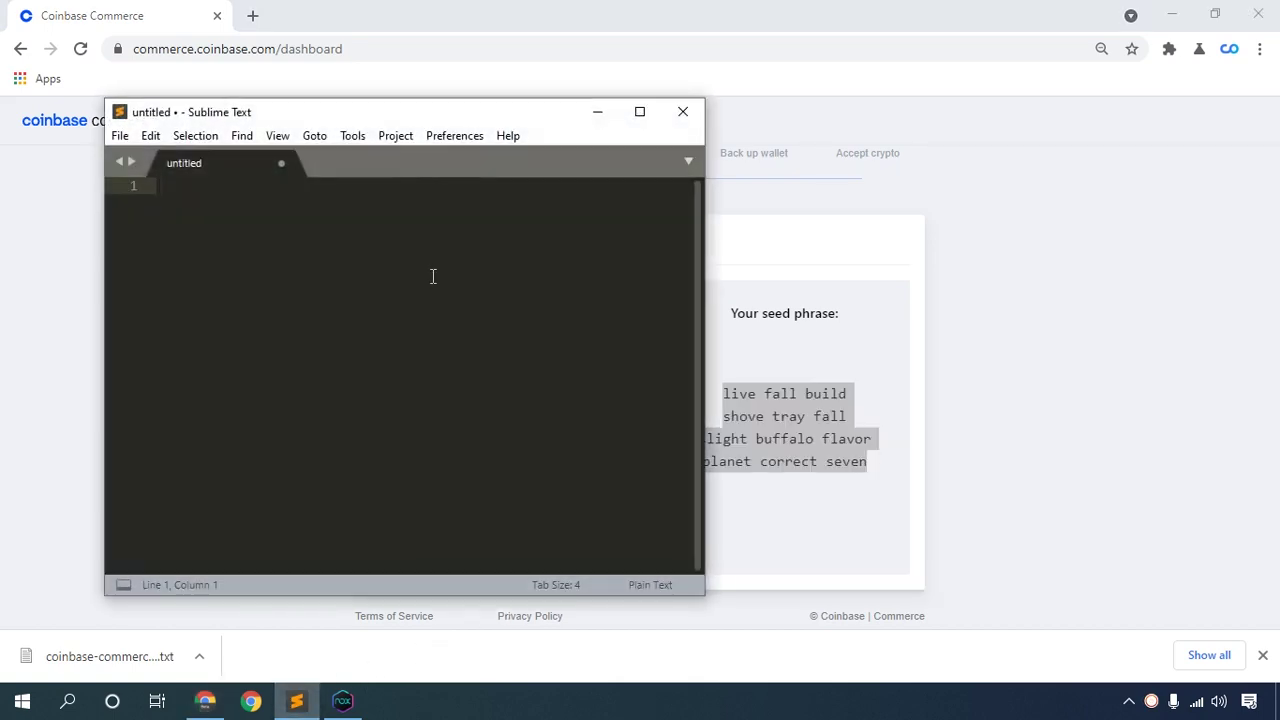
key(ctrl+v)
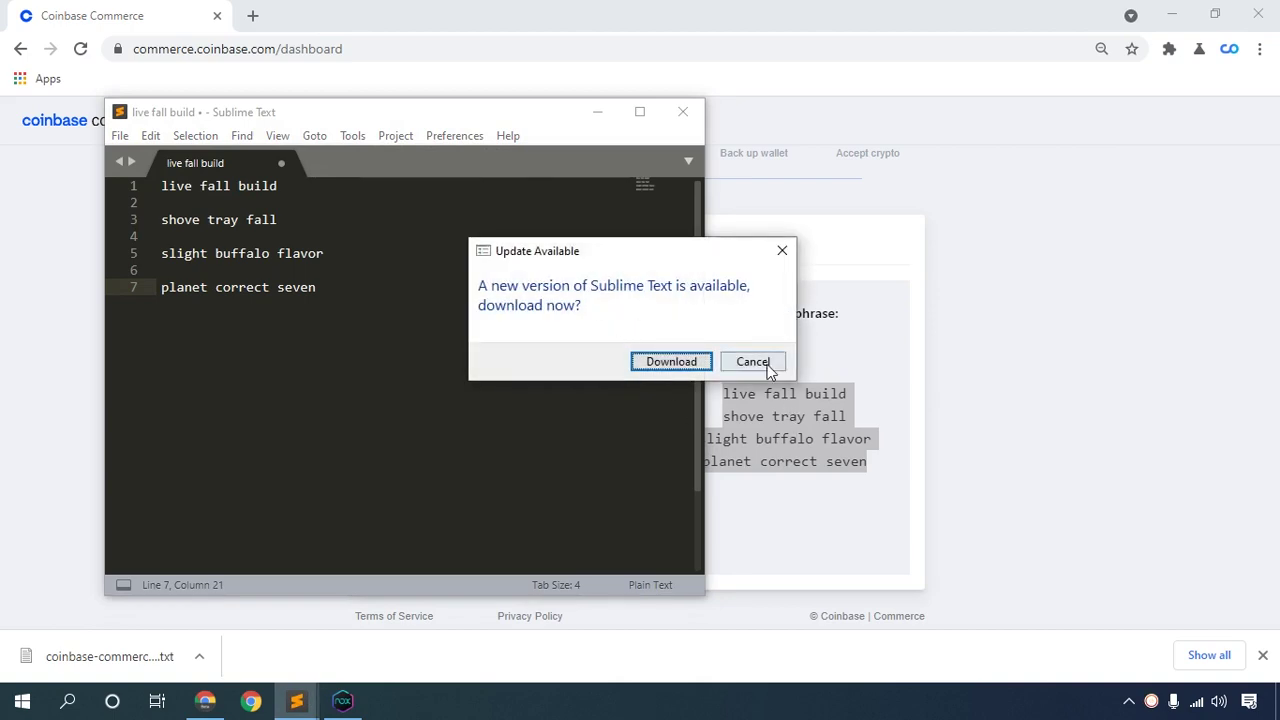
- Dismiss the update prompt, tick the loss acknowledgement and confirm the phrase is saved securely
click(751, 362)
click(795, 422)
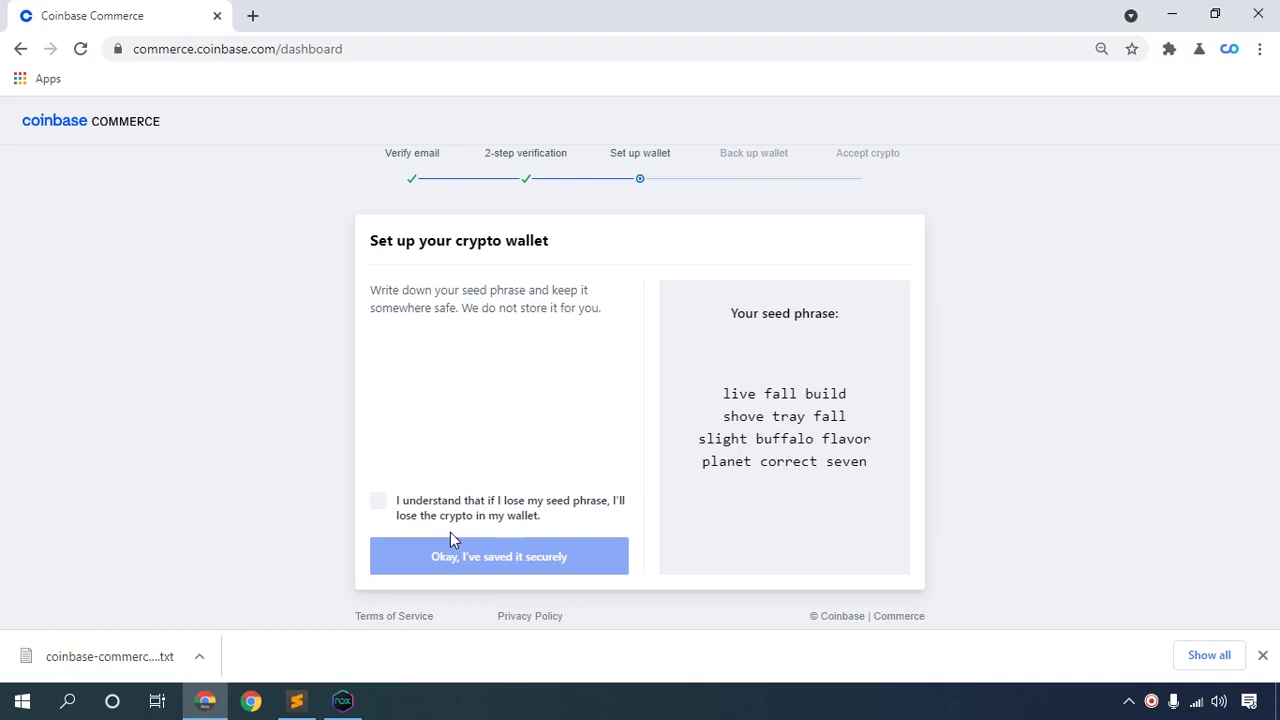
click(378, 502)
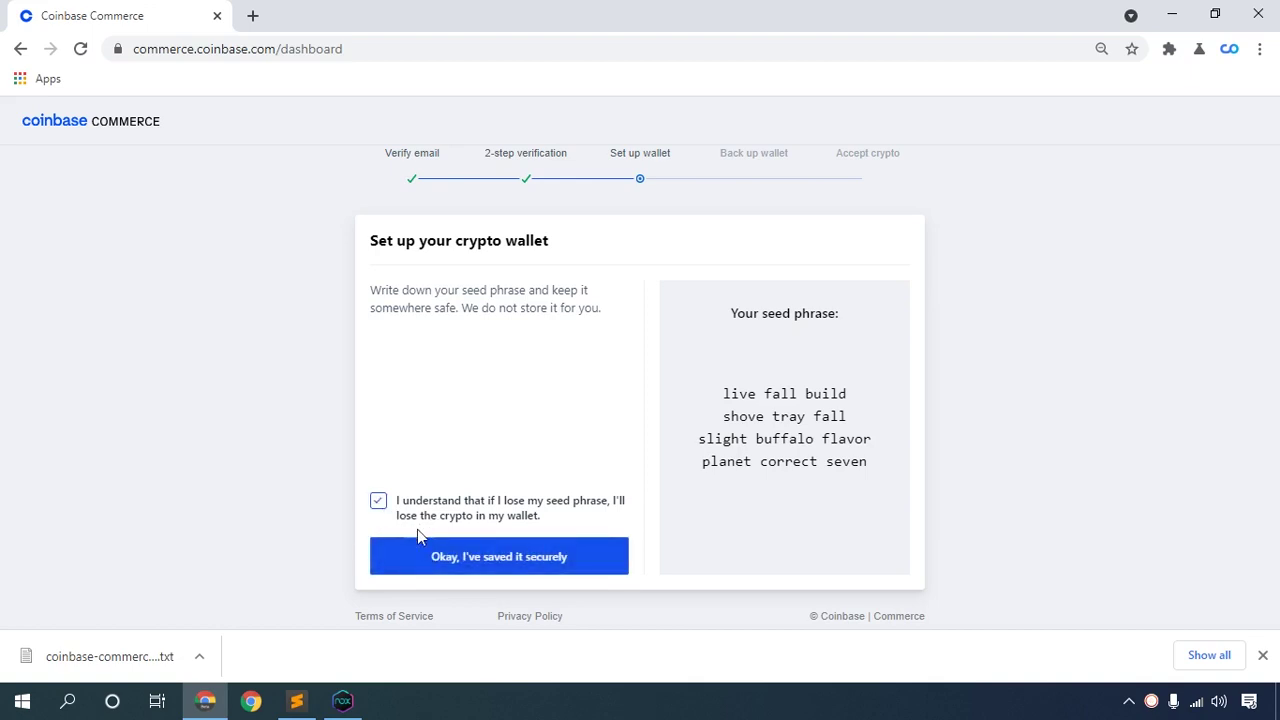
click(469, 565)
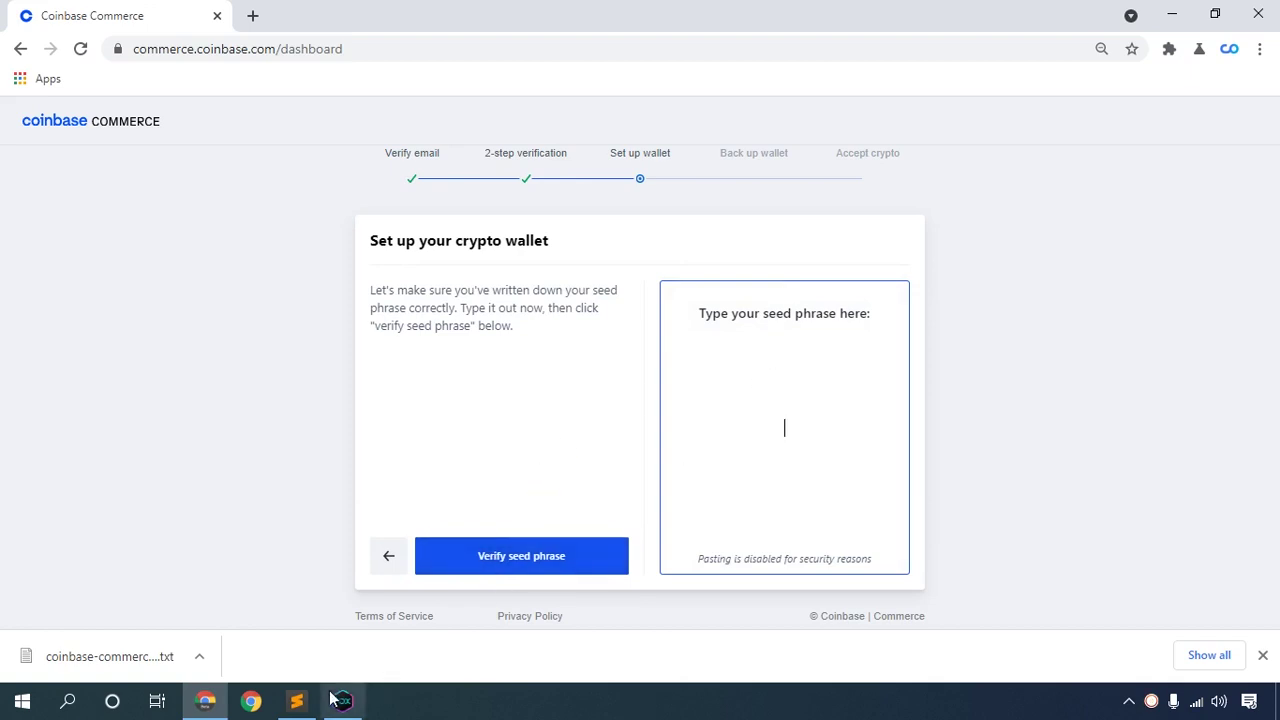
- Arrange the Sublime Text note beside Chrome so the saved seed words stay visible
click(296, 700)
drag(496, 118, 416, 70)
click(750, 344)
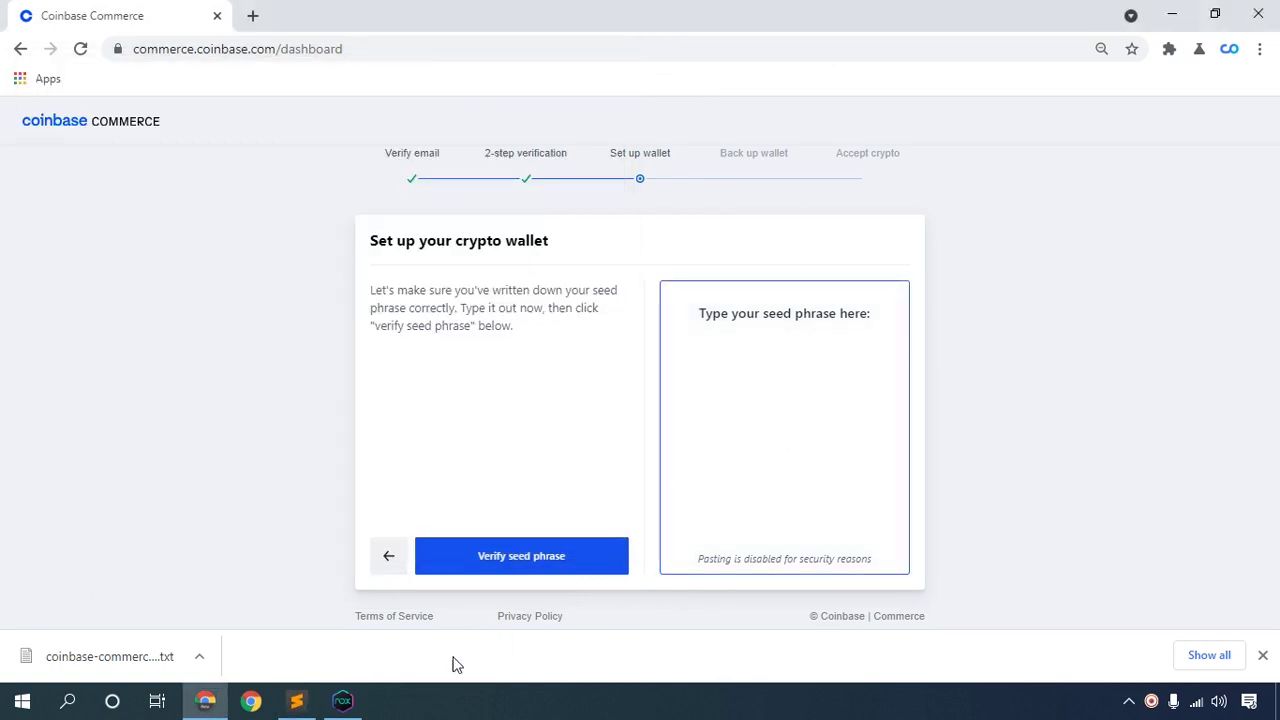
click(312, 702)
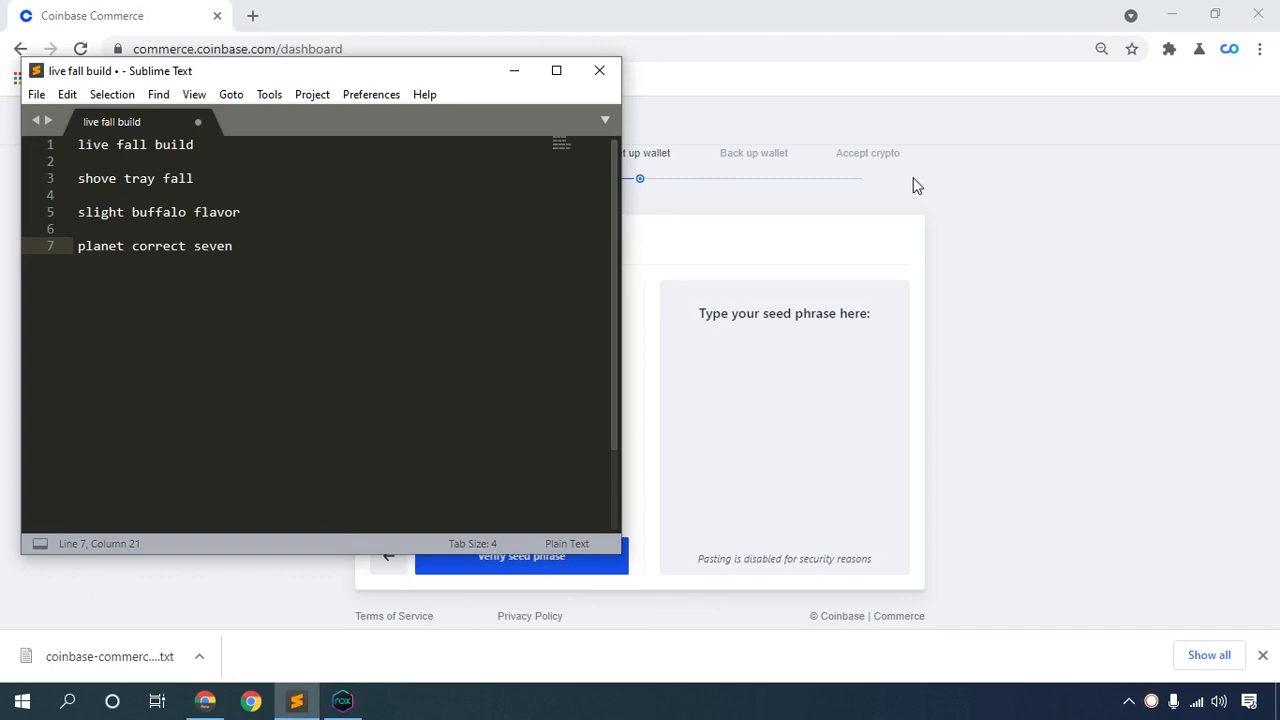
click(1013, 367)
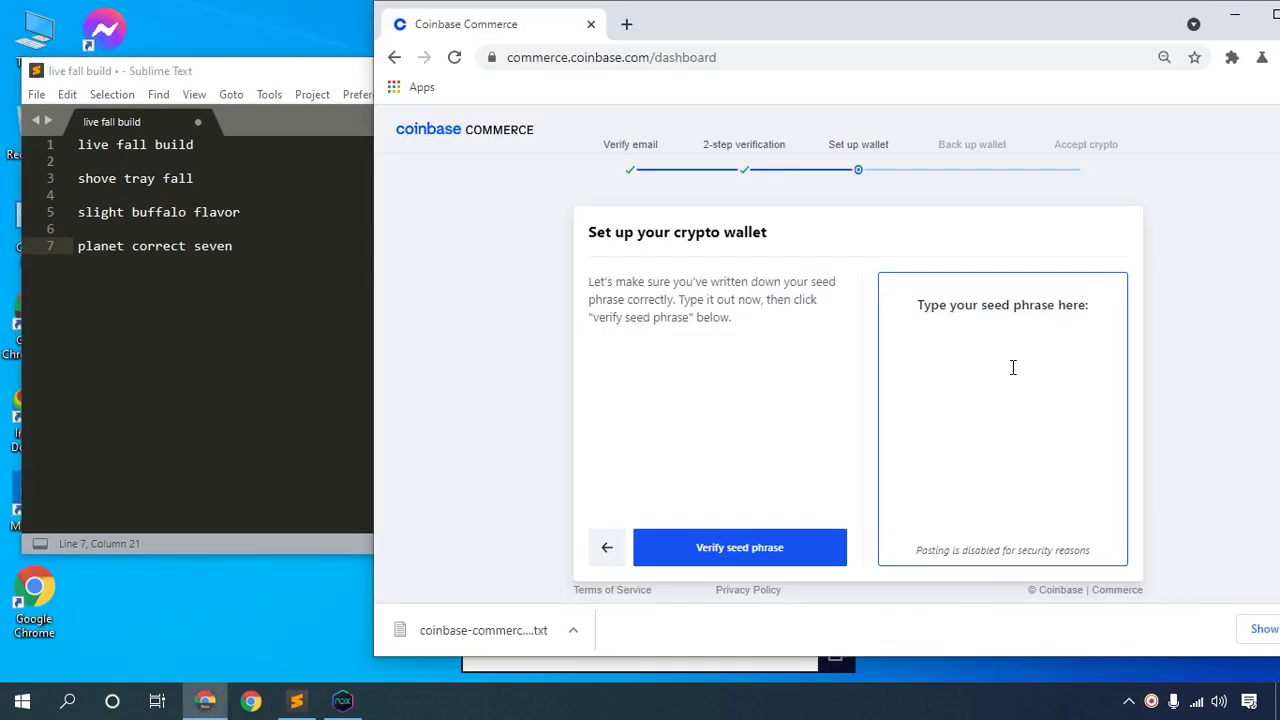
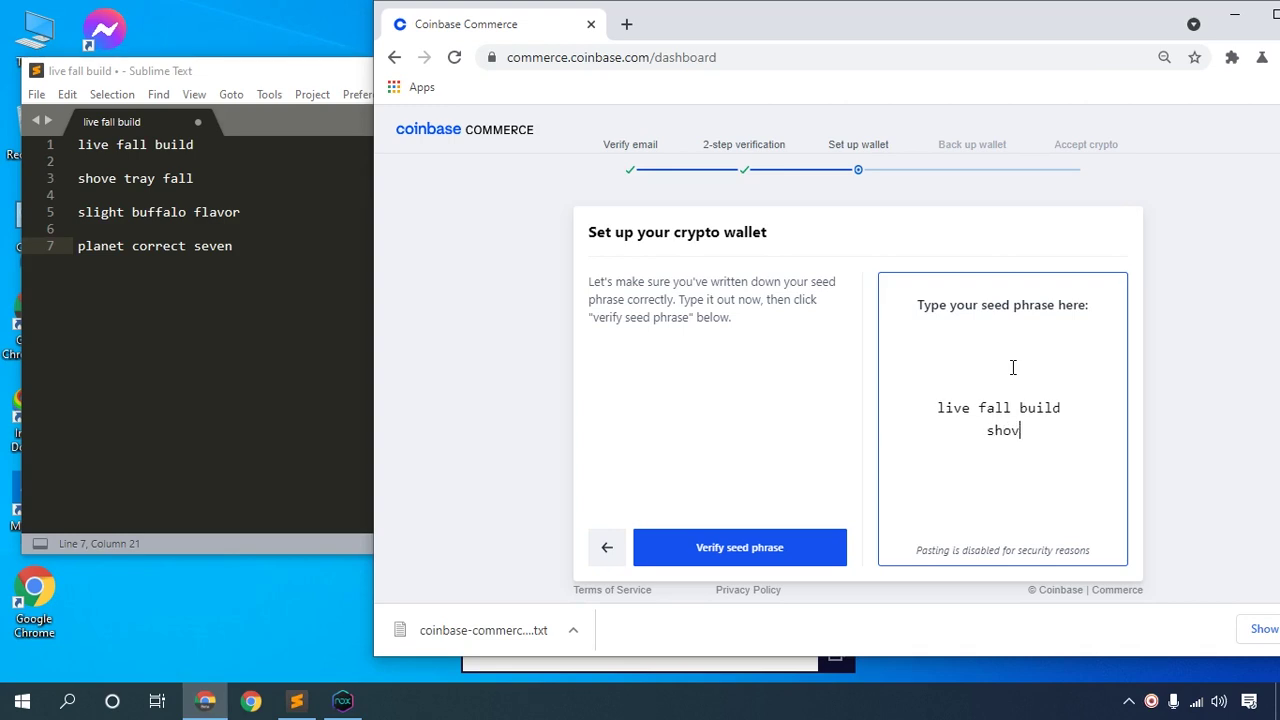
- Retype the seed phrase line by line, fixing a typo, then verify it
key(Return)
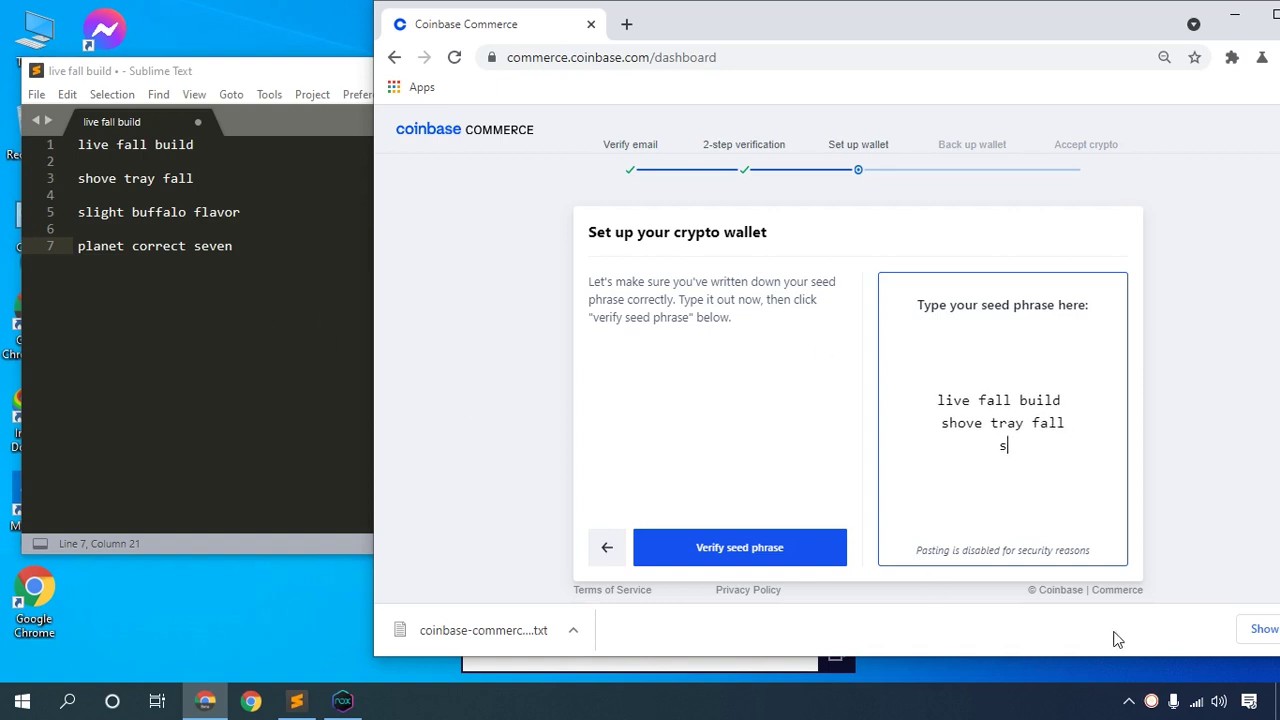
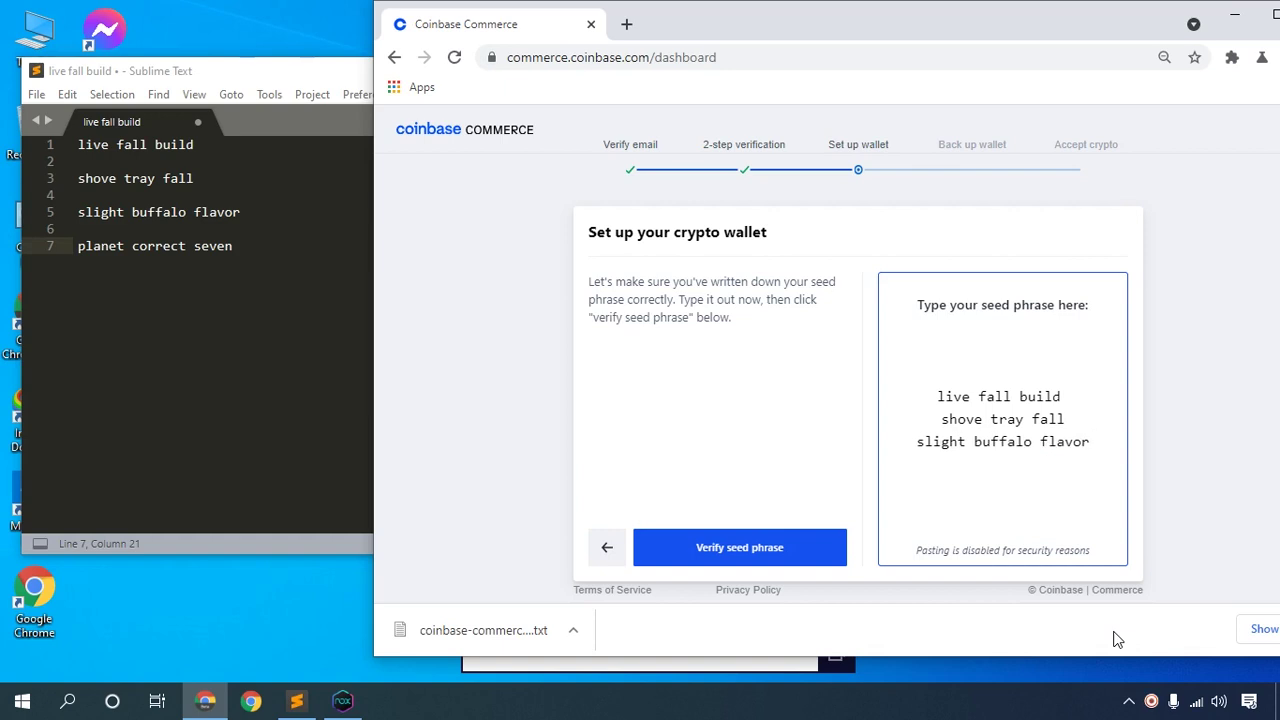
key(Return)
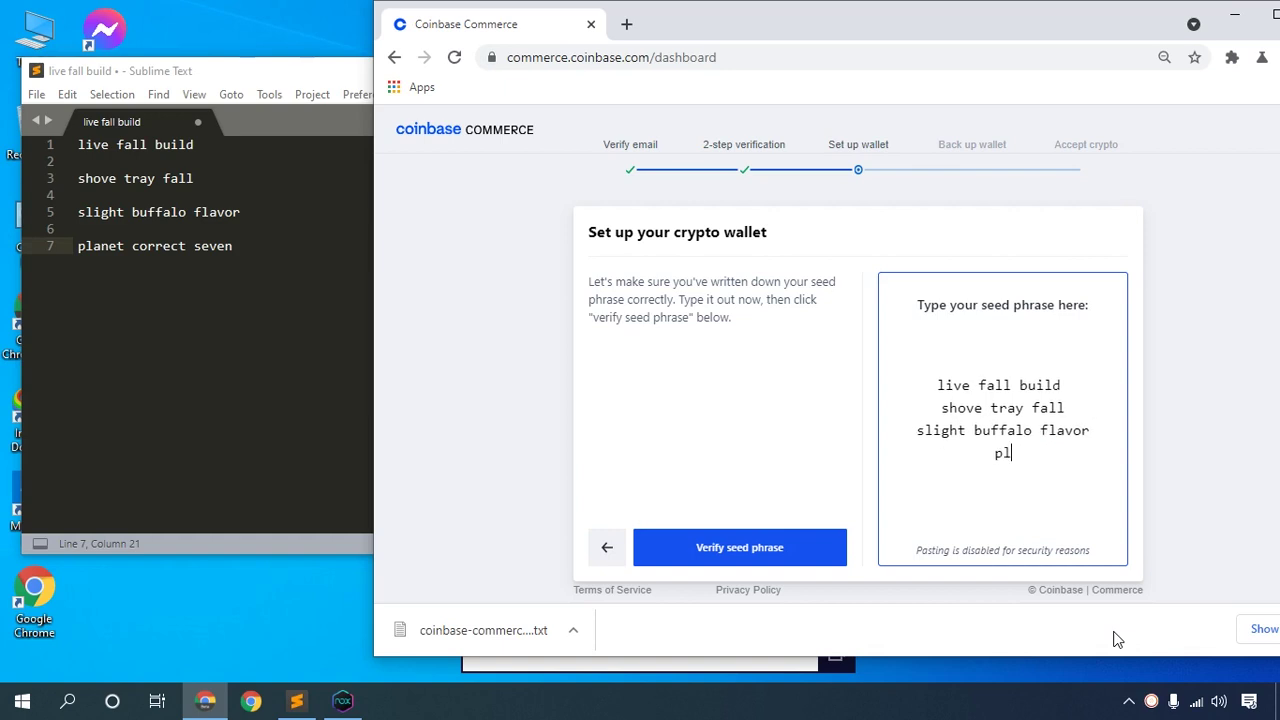
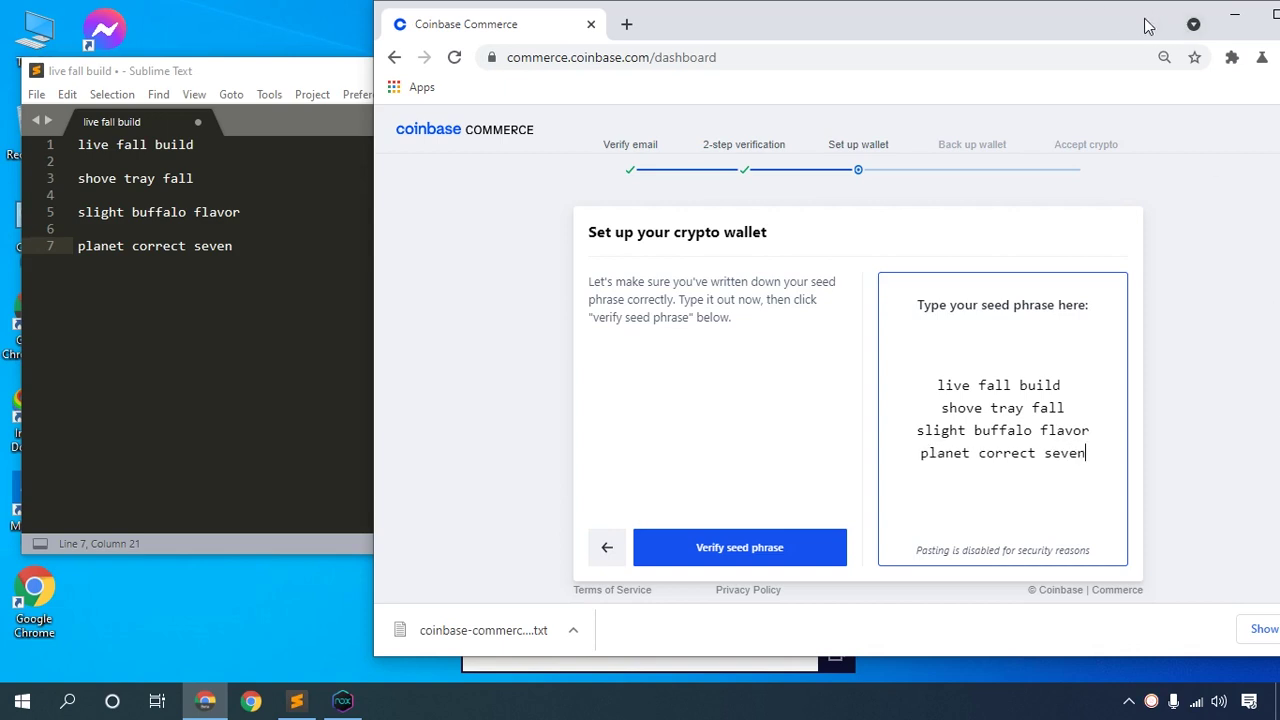
drag(1145, 18, 1118, 35)
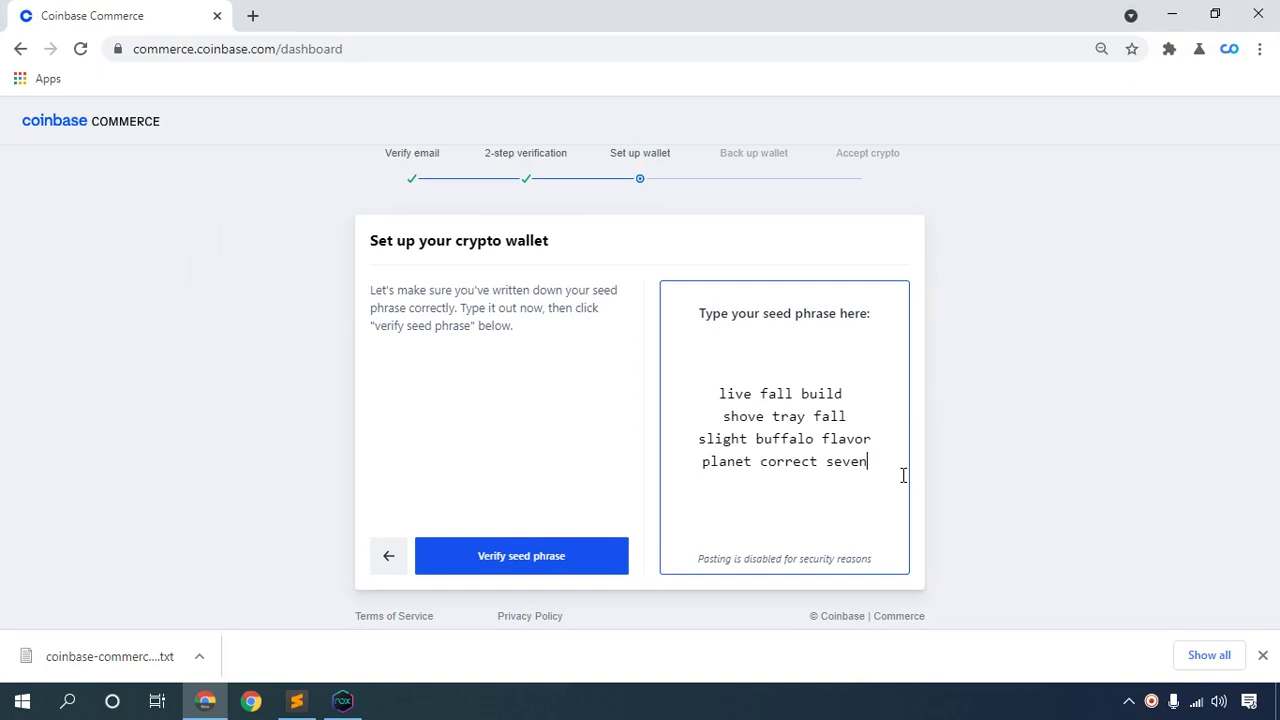
click(525, 565)
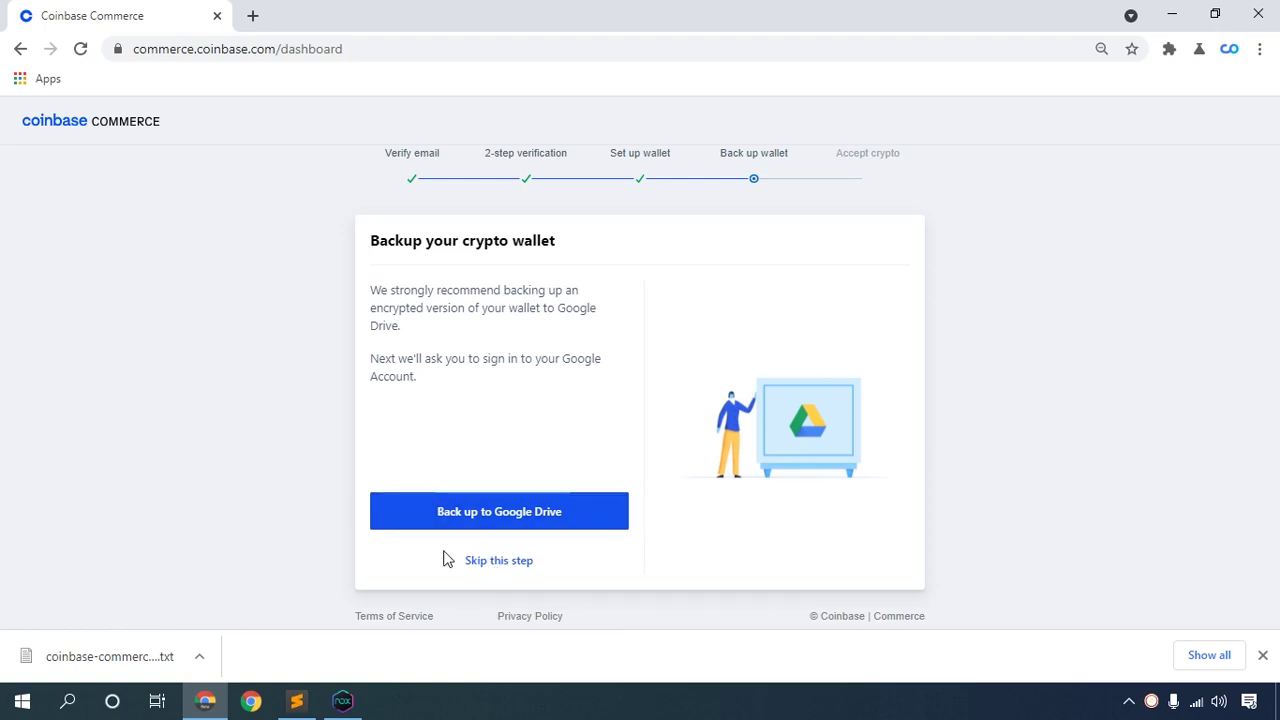
- Skip the Google Drive wallet backup and finish onboarding to the merchant dashboard
click(500, 565)
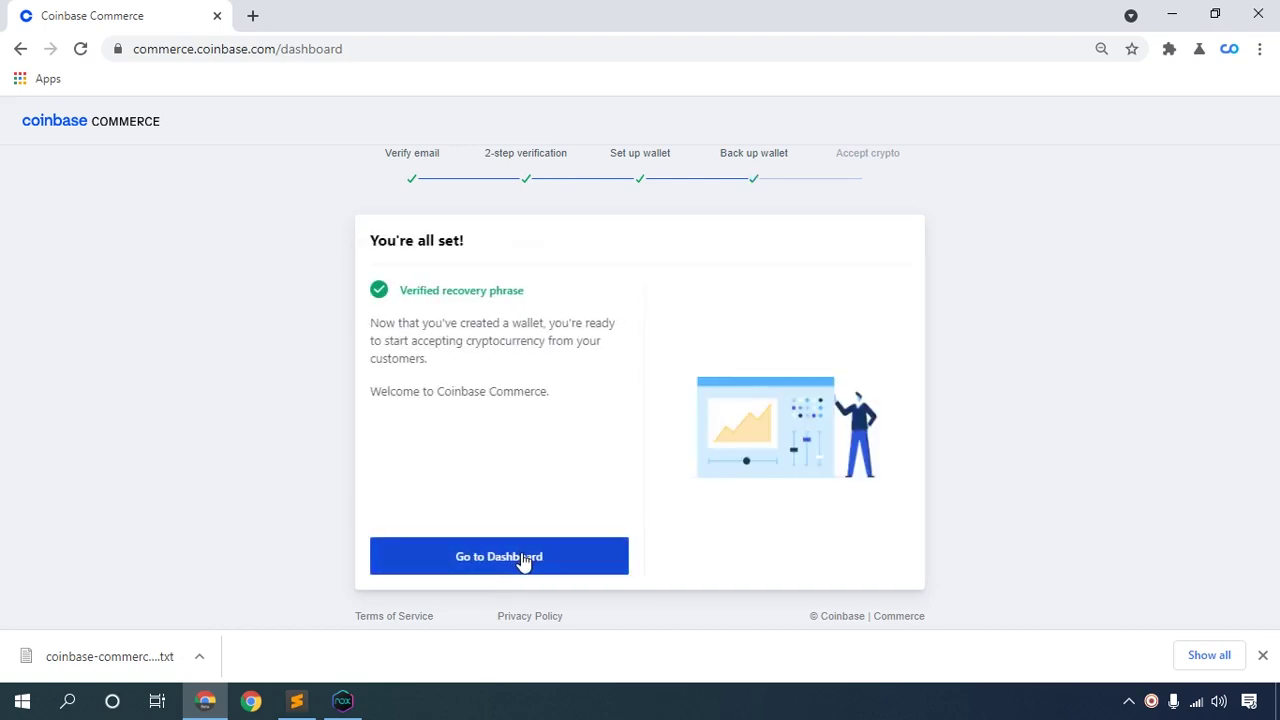
click(524, 562)
scroll(497, 440, down, 1)
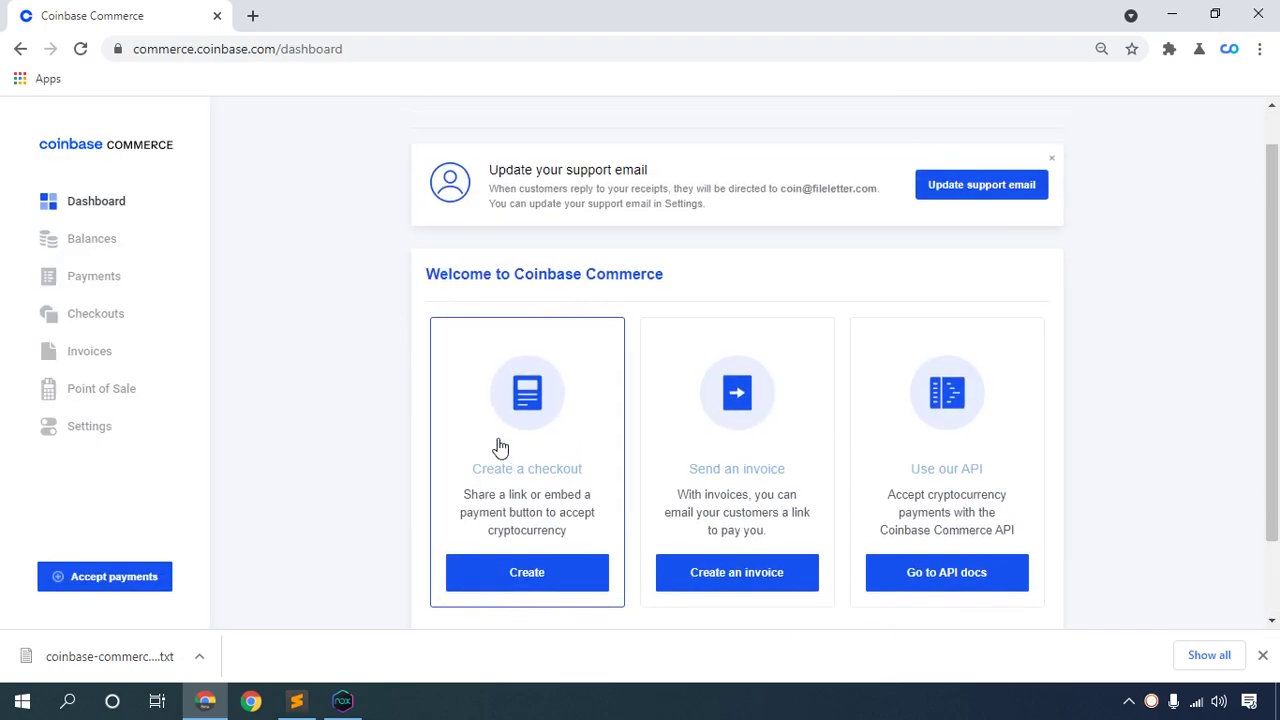
scroll(500, 447, up, 1)
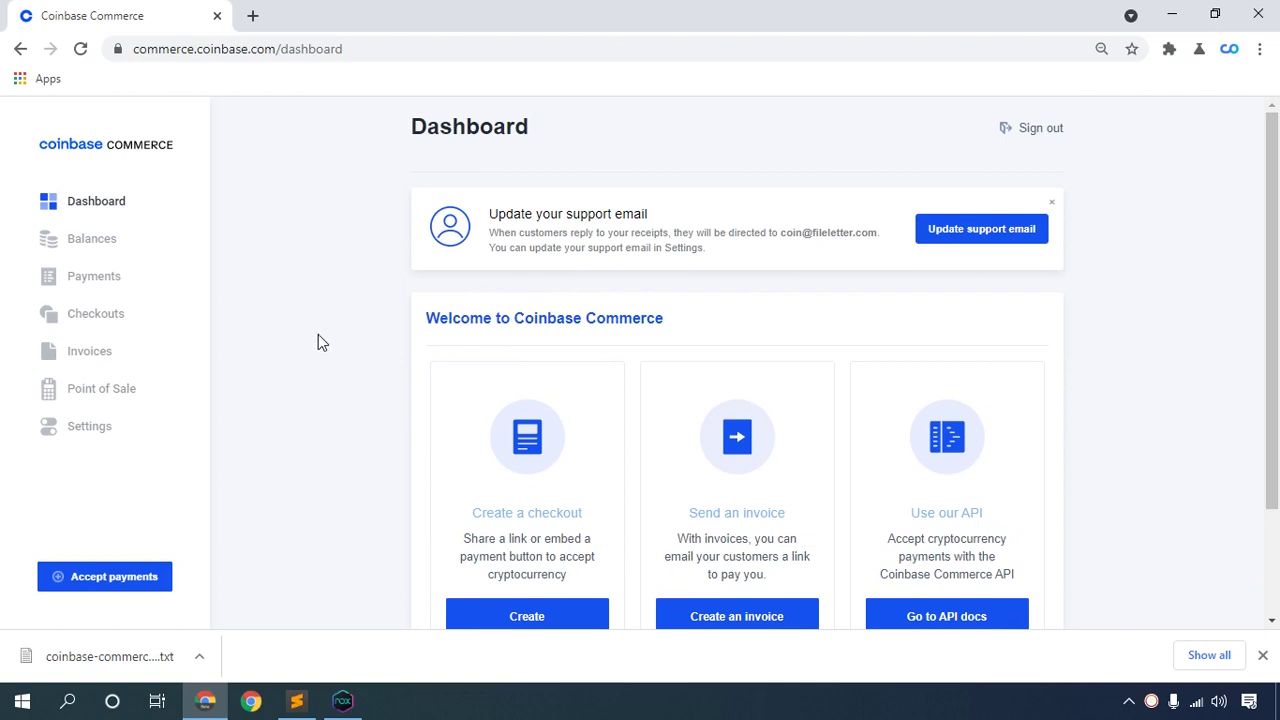
scroll(514, 384, down, 2)
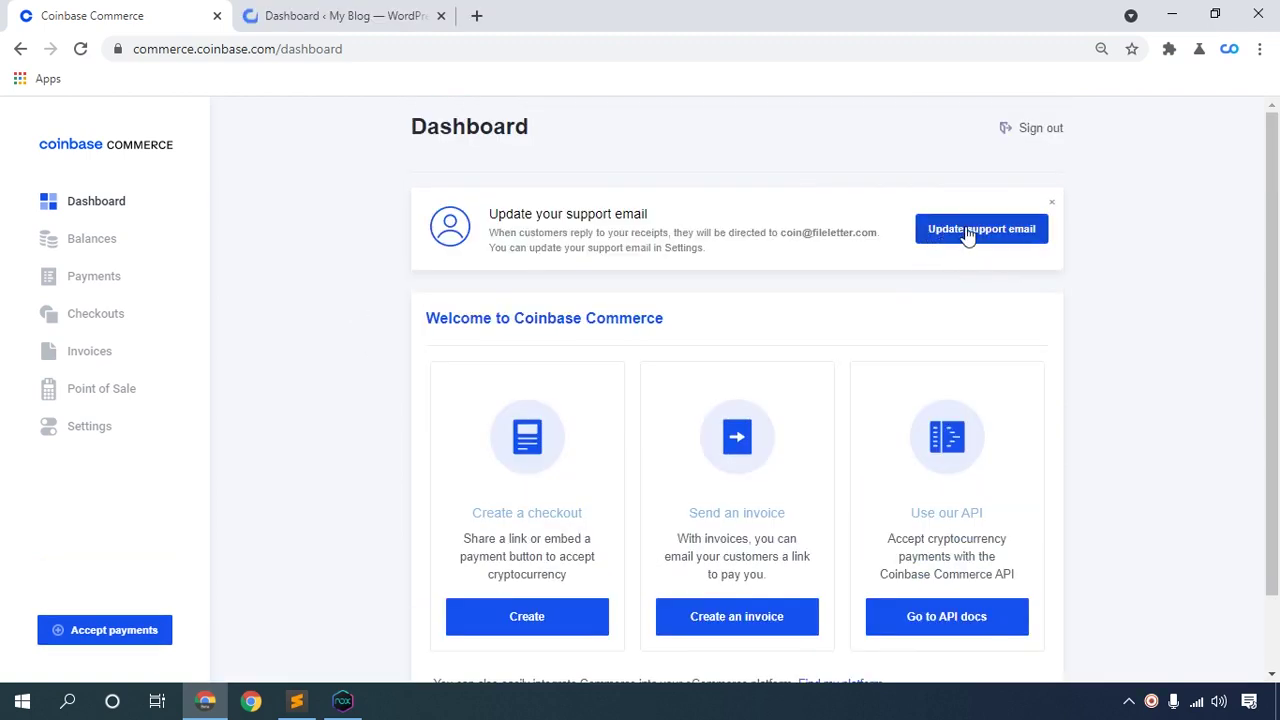
- Open account Settings and keep USD as the local currency
click(966, 232)
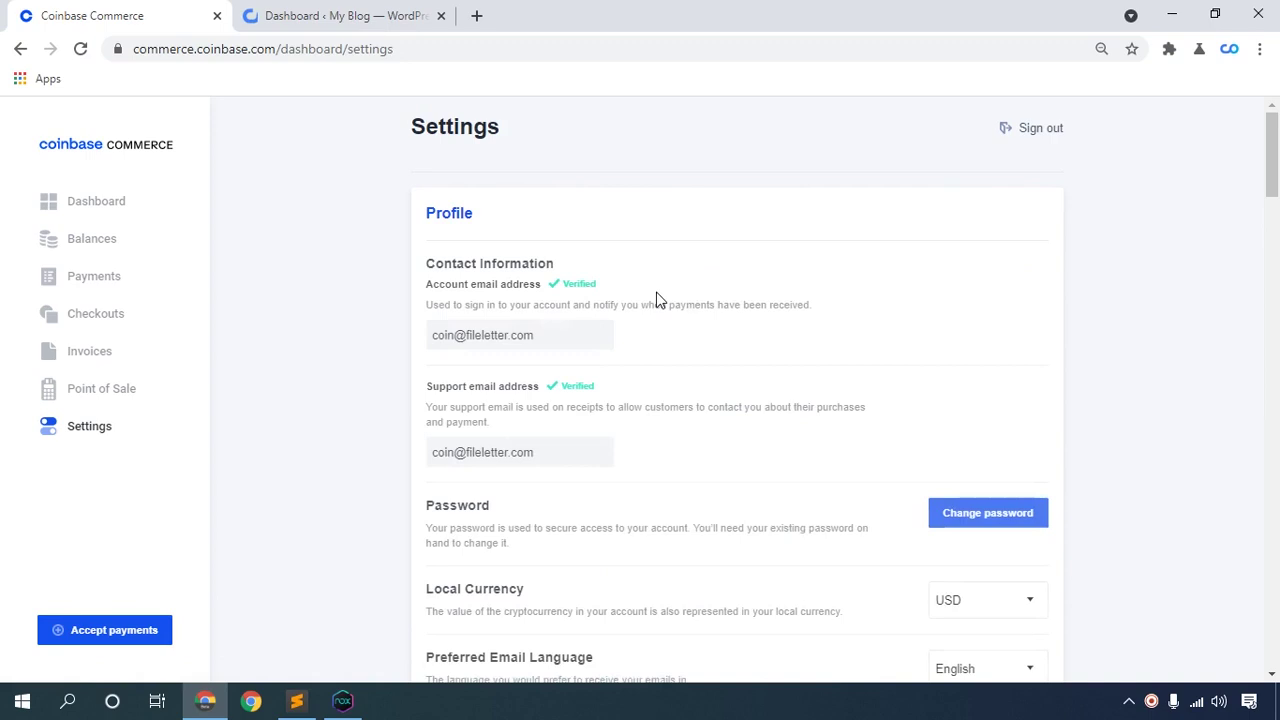
scroll(656, 298, down, 1)
scroll(551, 300, down, 1)
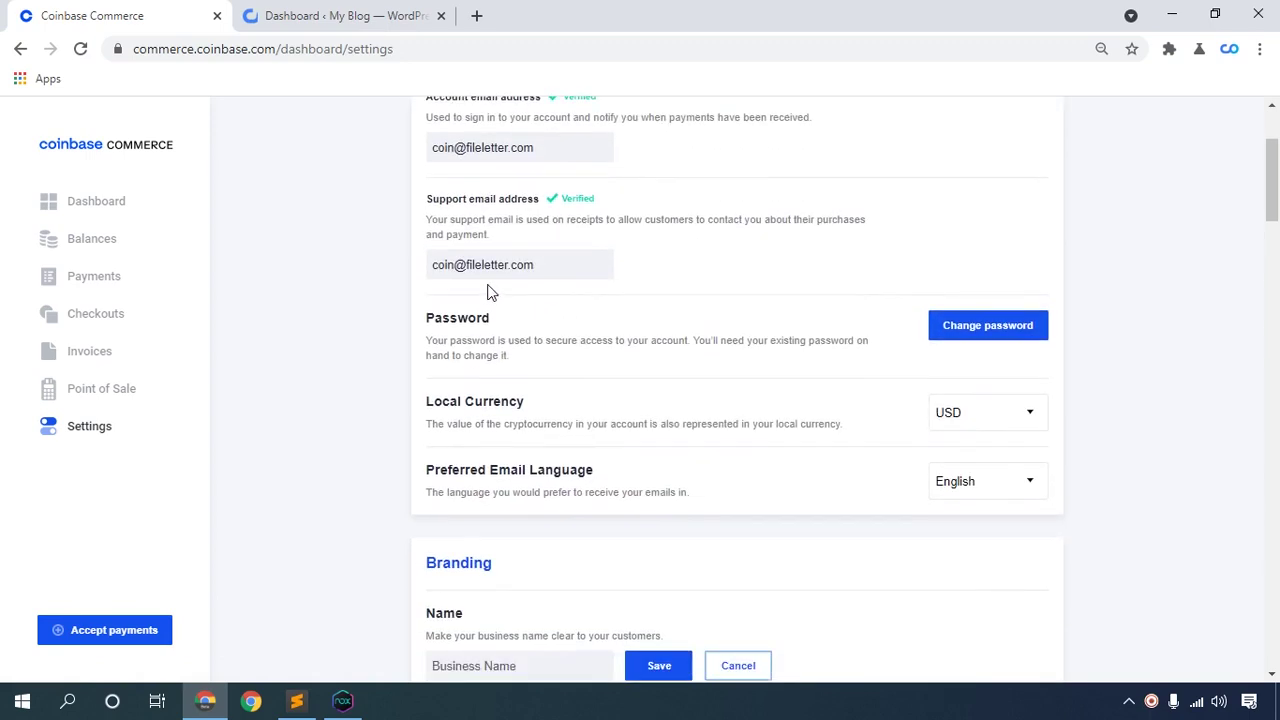
triple_click(556, 268)
click(851, 334)
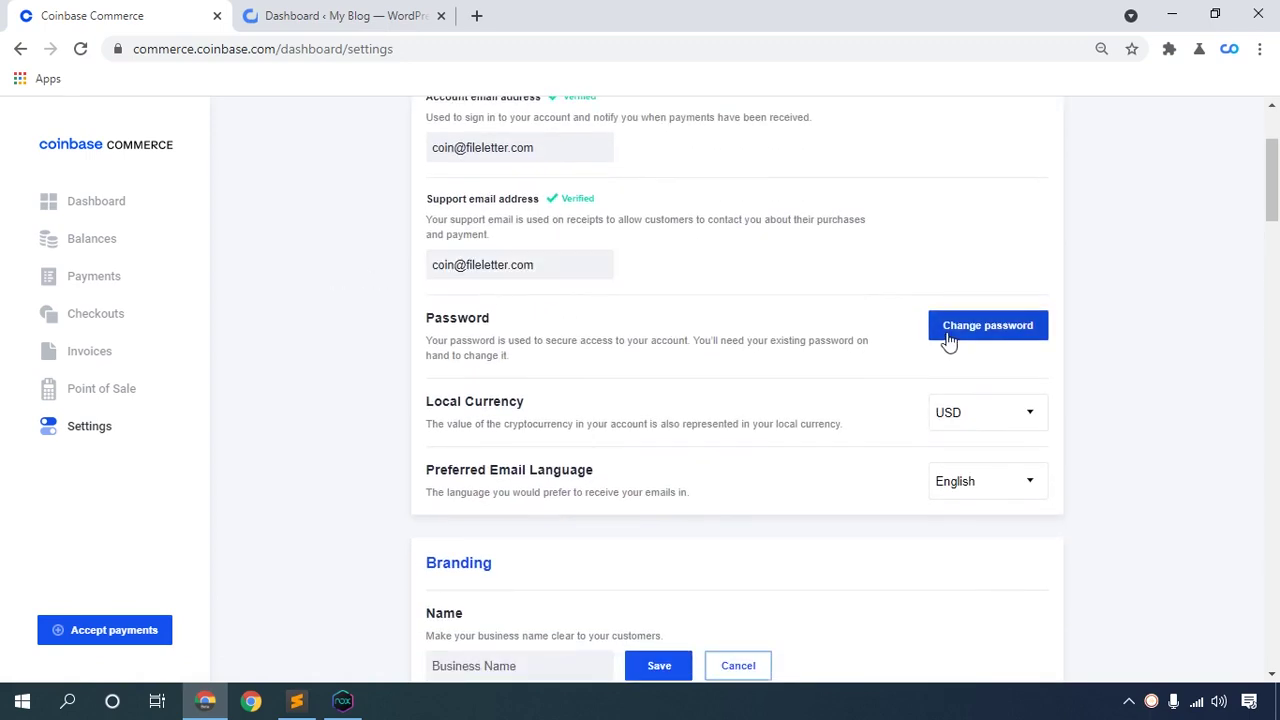
scroll(917, 338, down, 2)
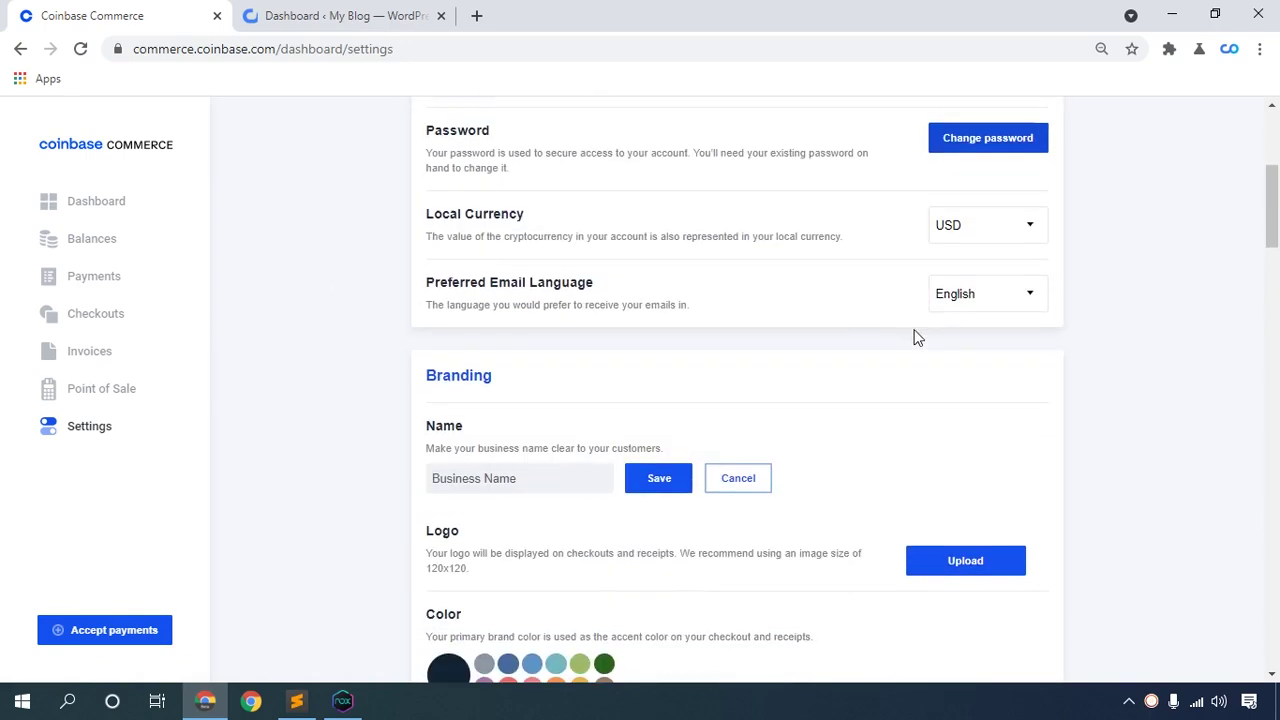
click(990, 230)
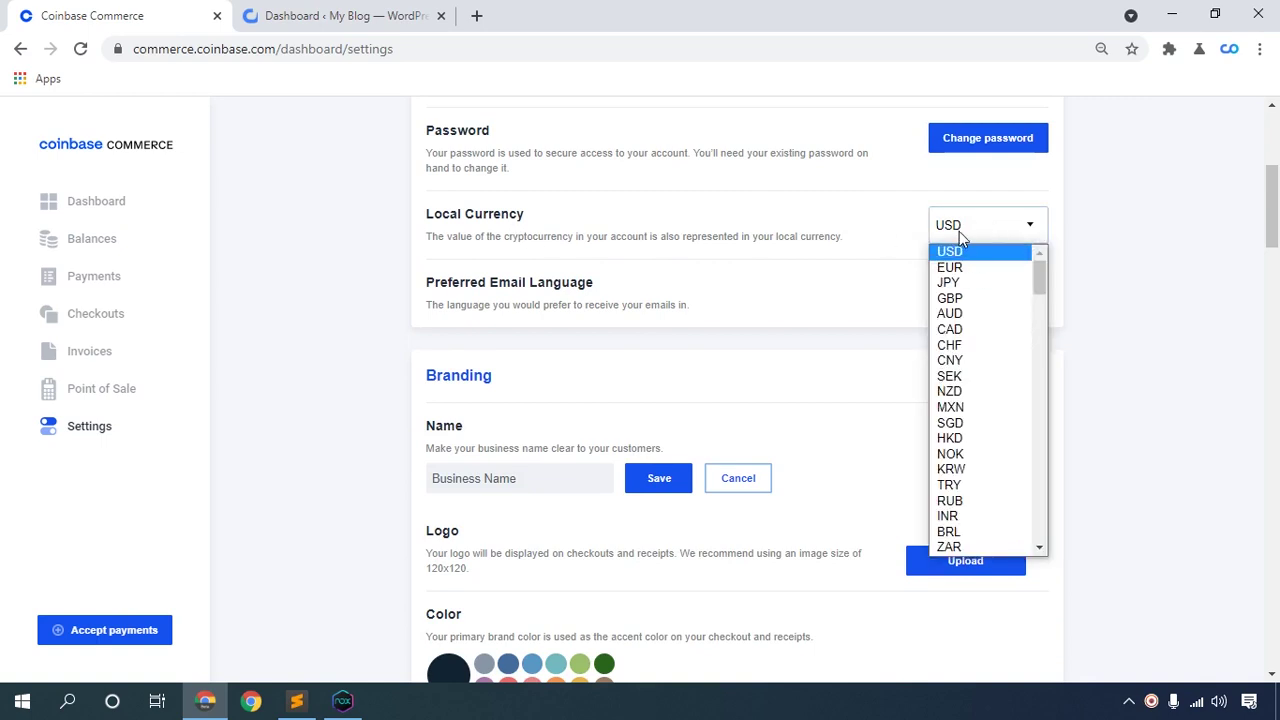
click(959, 231)
scroll(700, 286, down, 2)
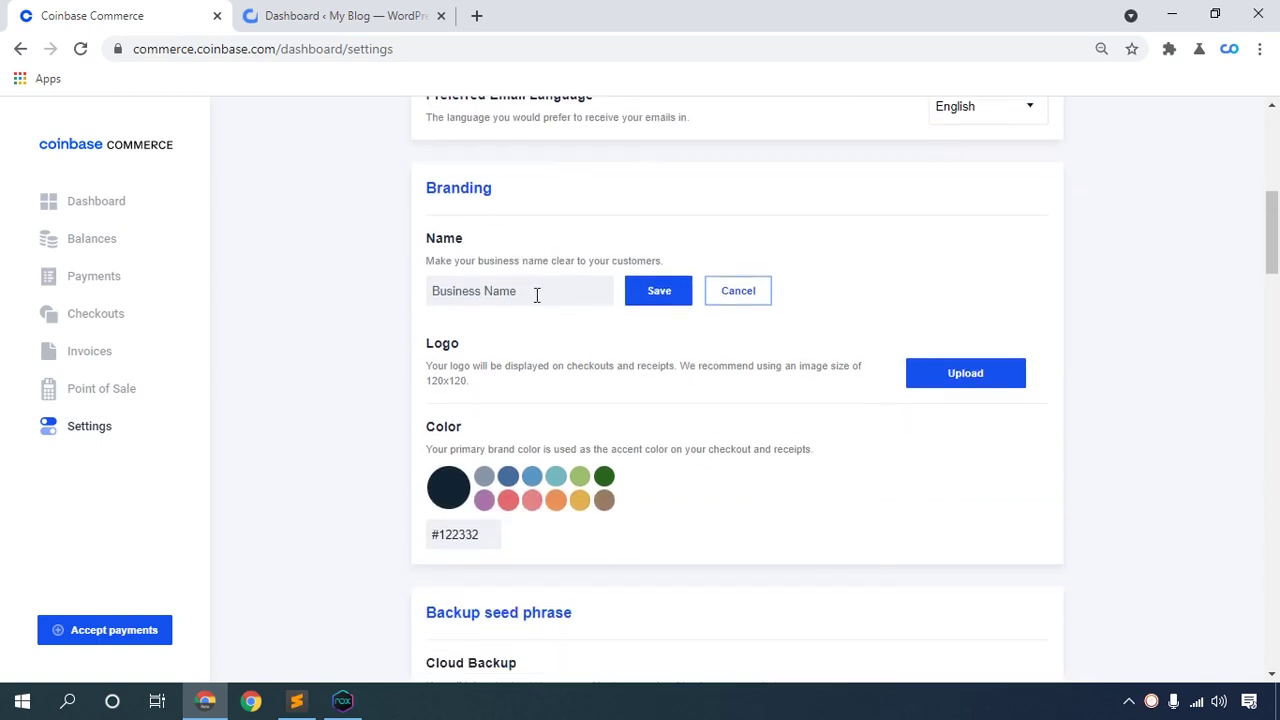
- Set the Branding colour to dark green #2A651D and save it
click(493, 293)
scroll(514, 329, down, 1)
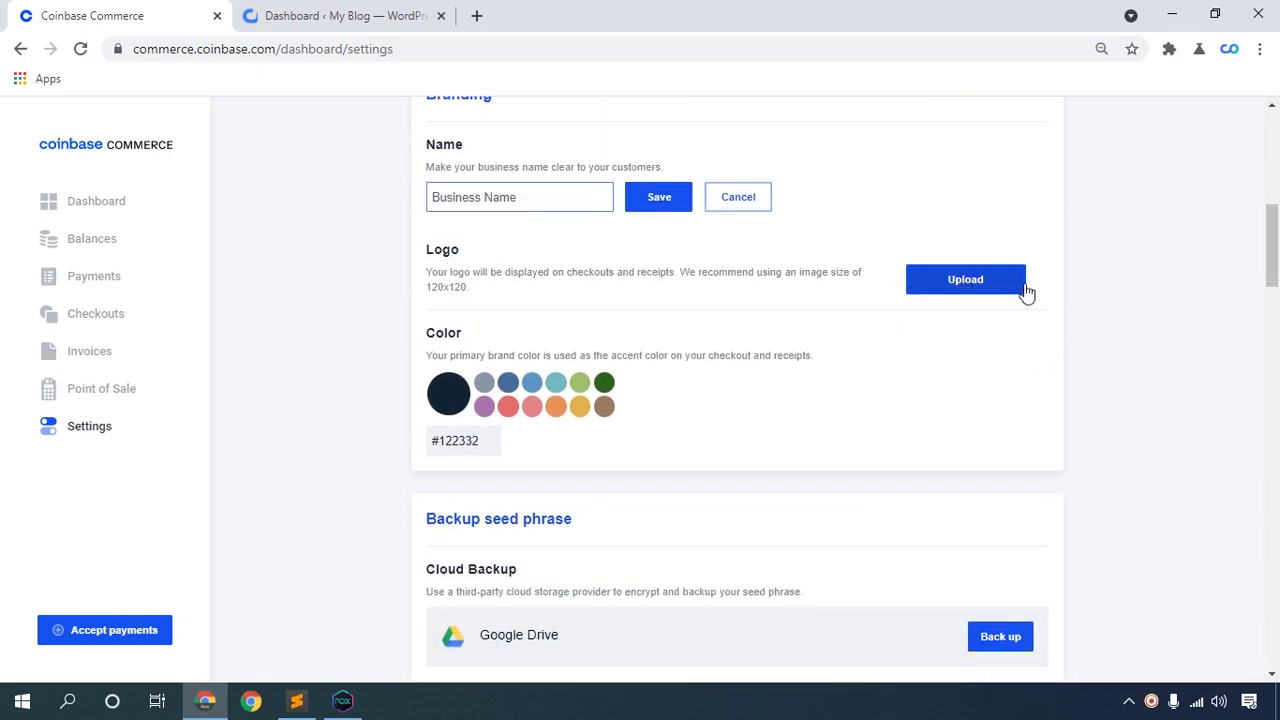
scroll(582, 371, down, 1)
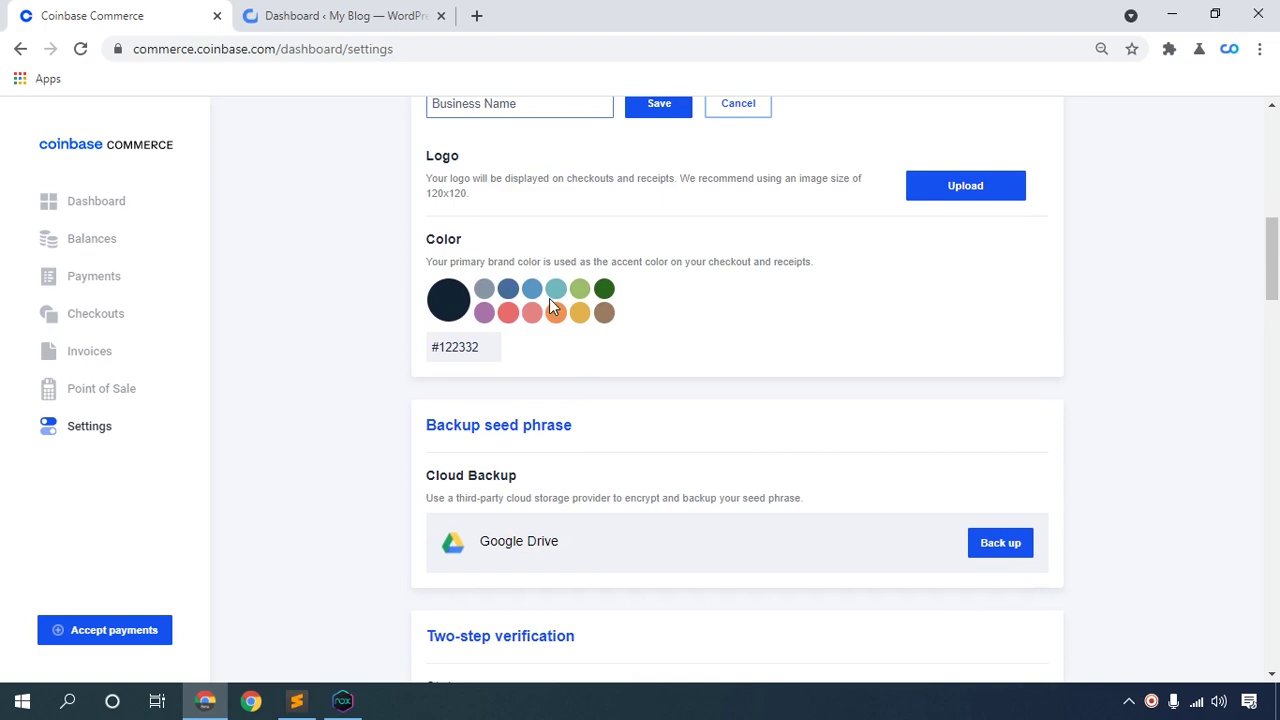
click(604, 289)
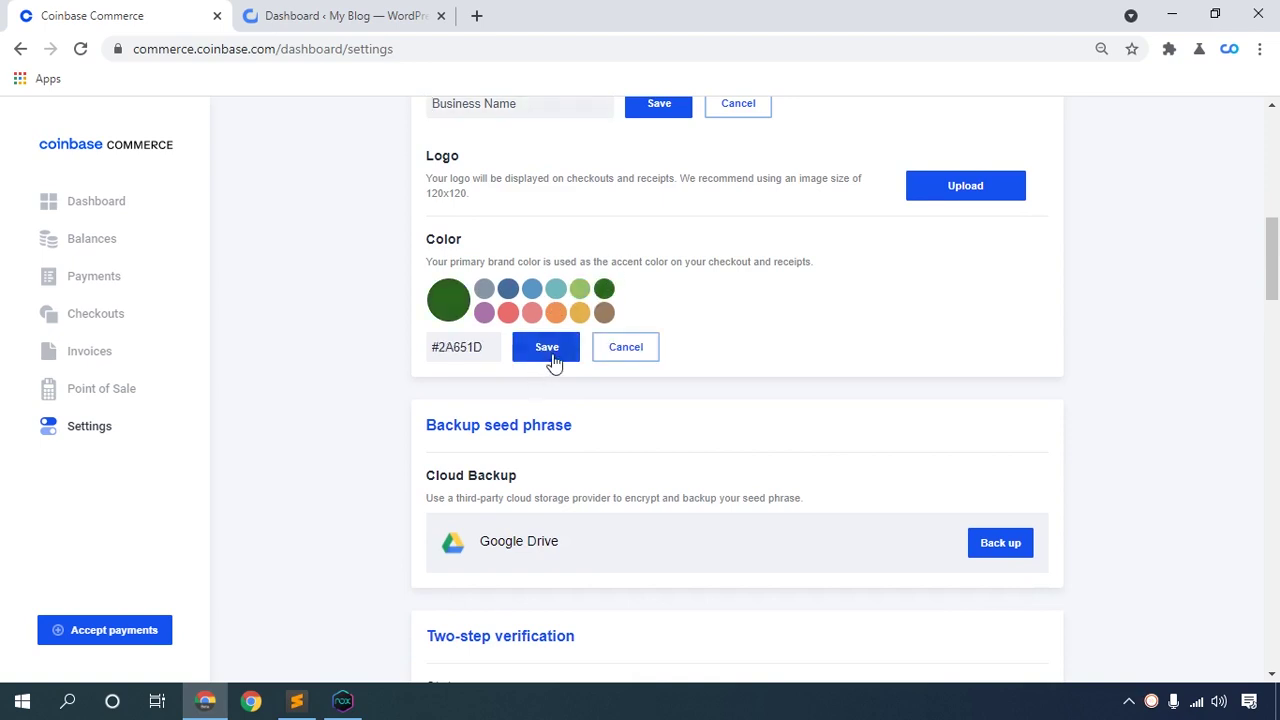
click(548, 350)
scroll(476, 408, down, 3)
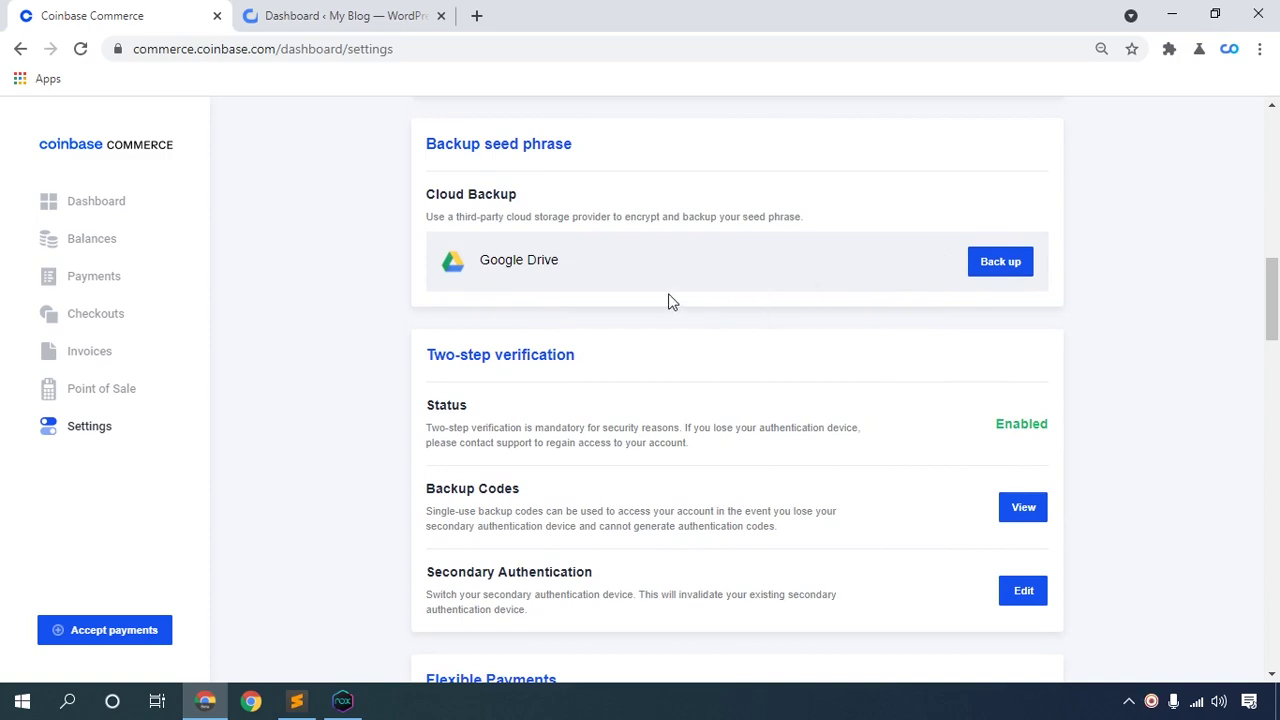
scroll(774, 371, down, 2)
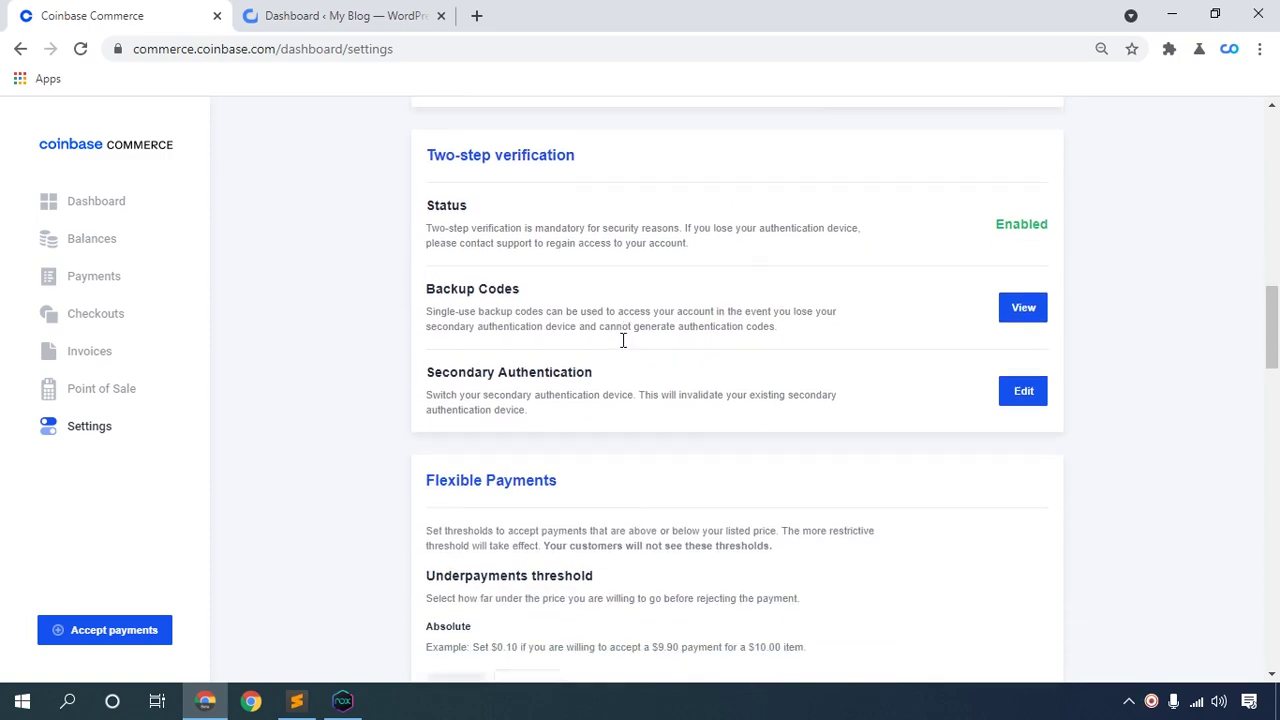
scroll(616, 334, up, 15)
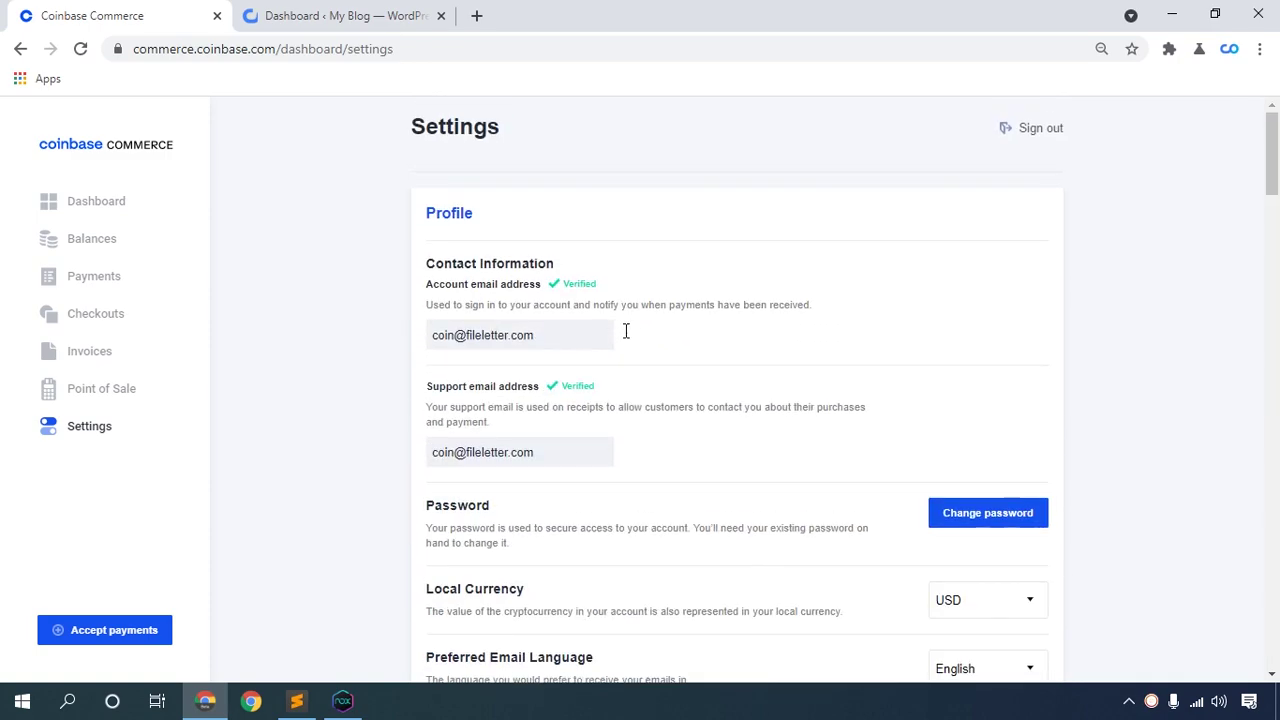
- Go from the WordPress admin dashboard to Plugins > Add New
click(343, 15)
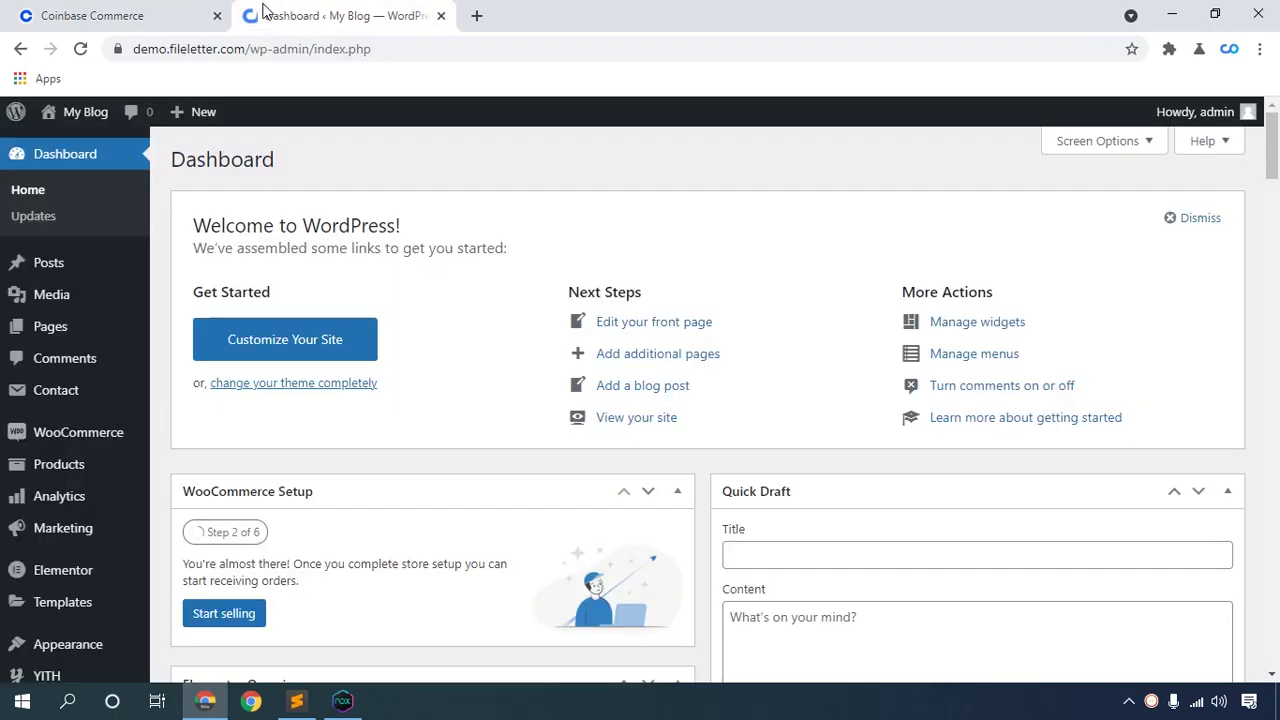
scroll(363, 294, down, 10)
scroll(380, 294, up, 10)
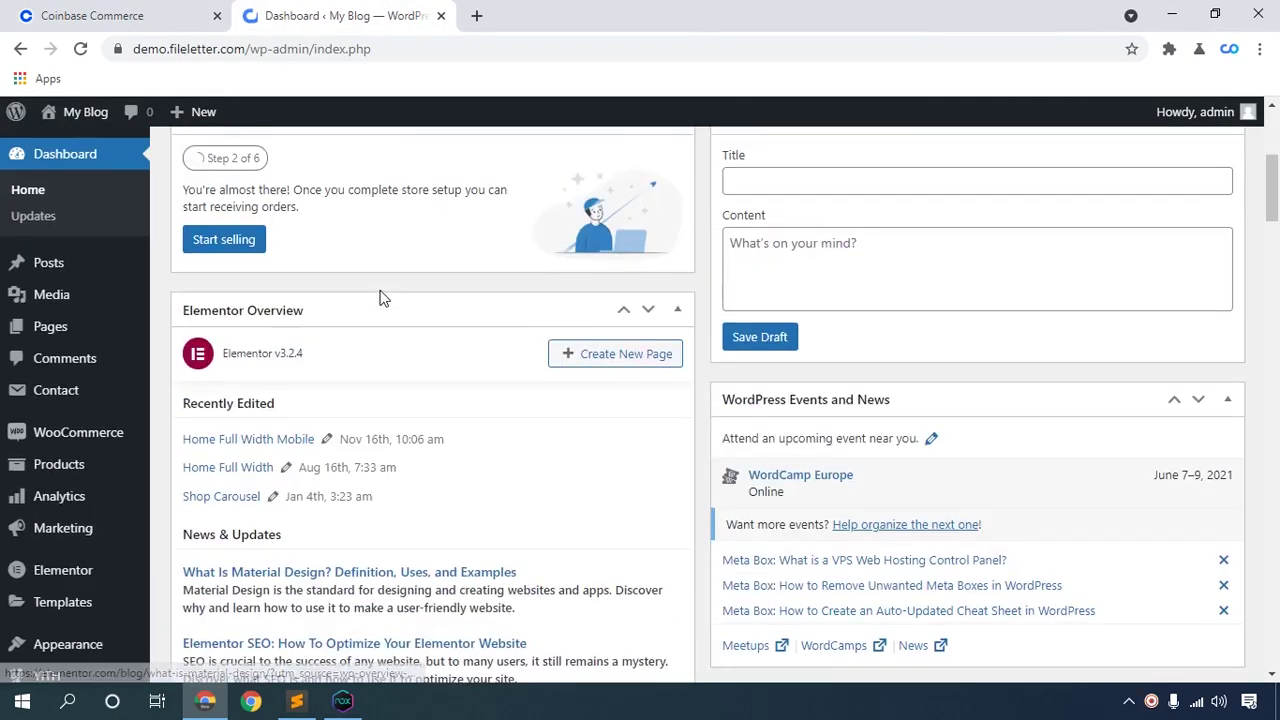
scroll(400, 296, down, 4)
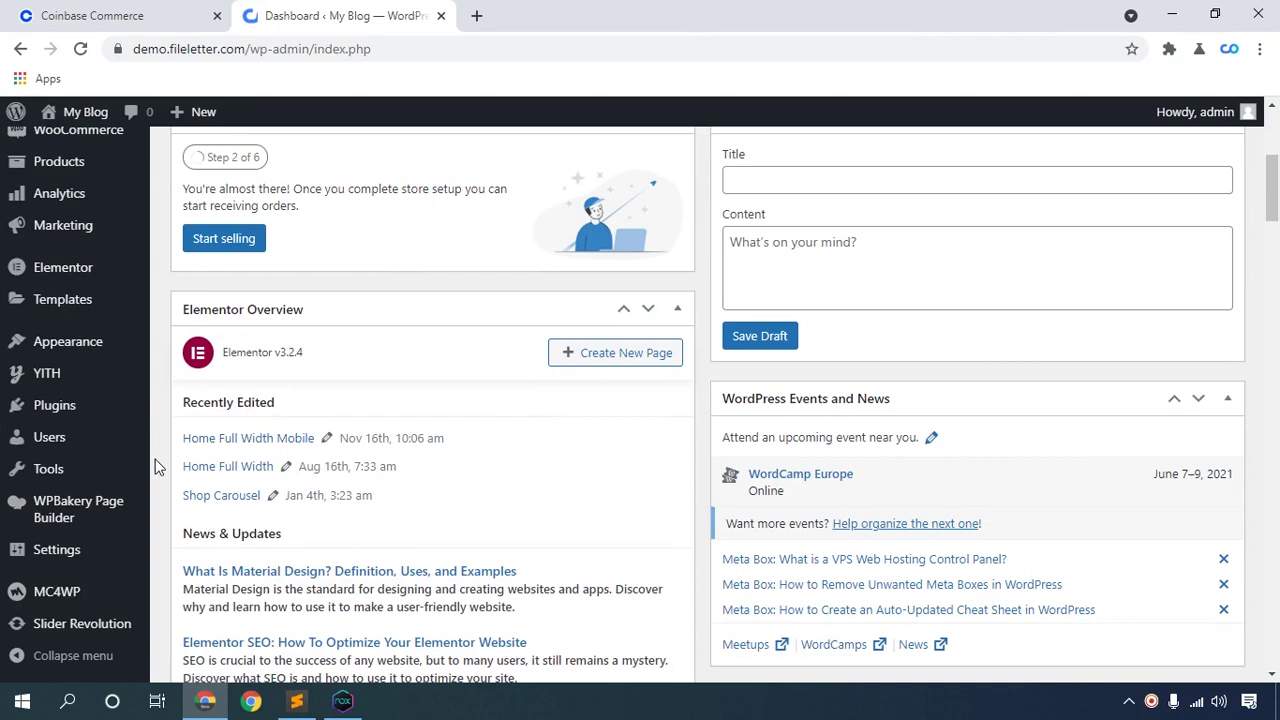
mouse_move(75, 415)
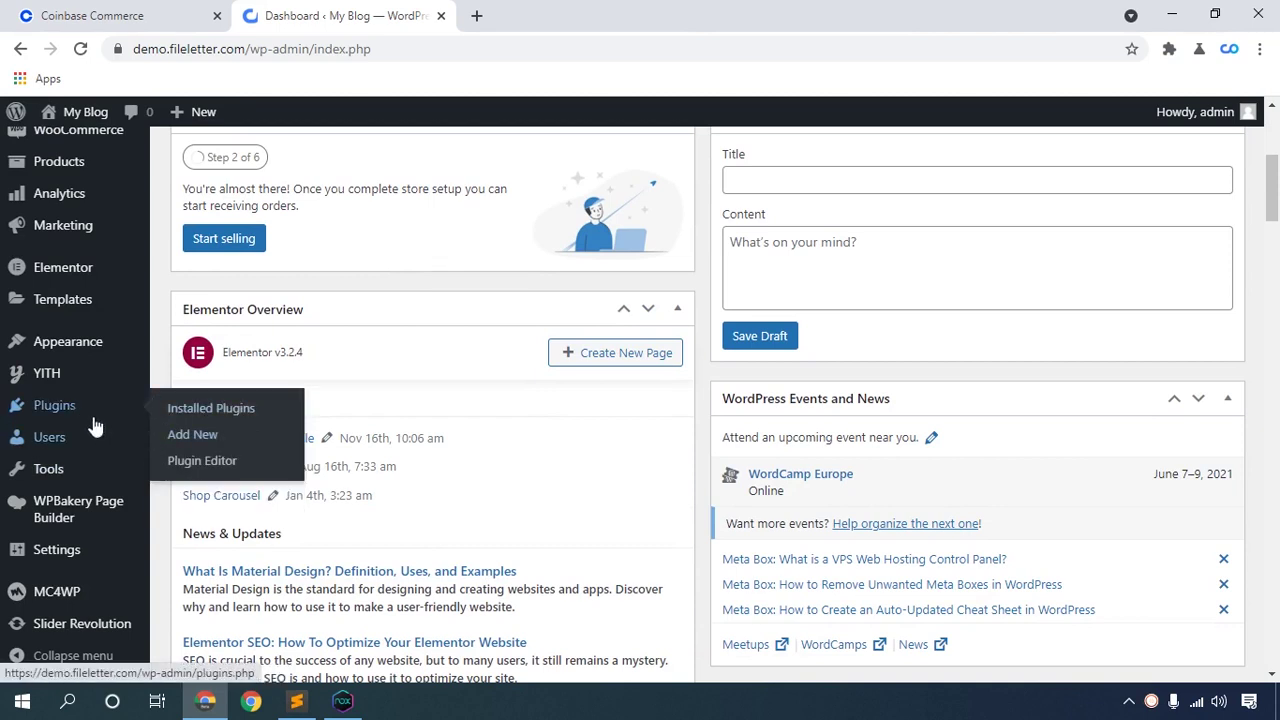
click(195, 440)
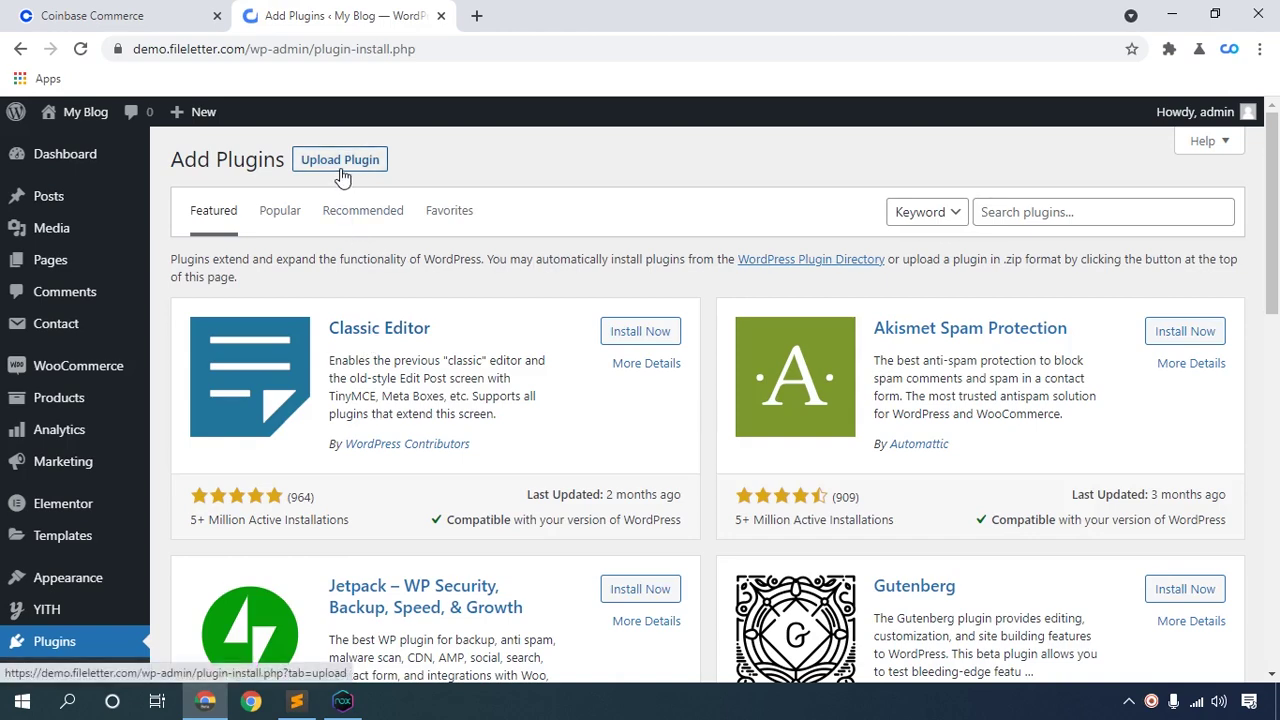
- Upload woocommerce-coinbase-commerce.zip from the coinbase-commerce-for-woocommerce folder and install it
click(340, 162)
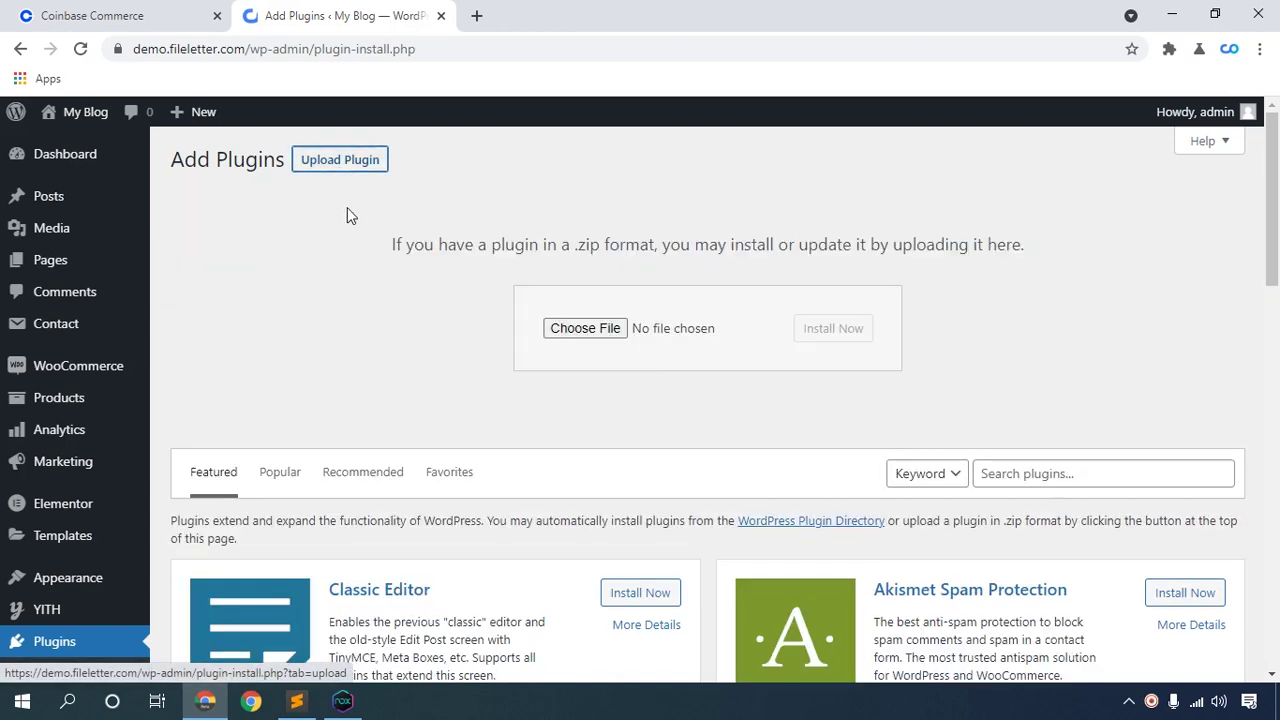
click(557, 333)
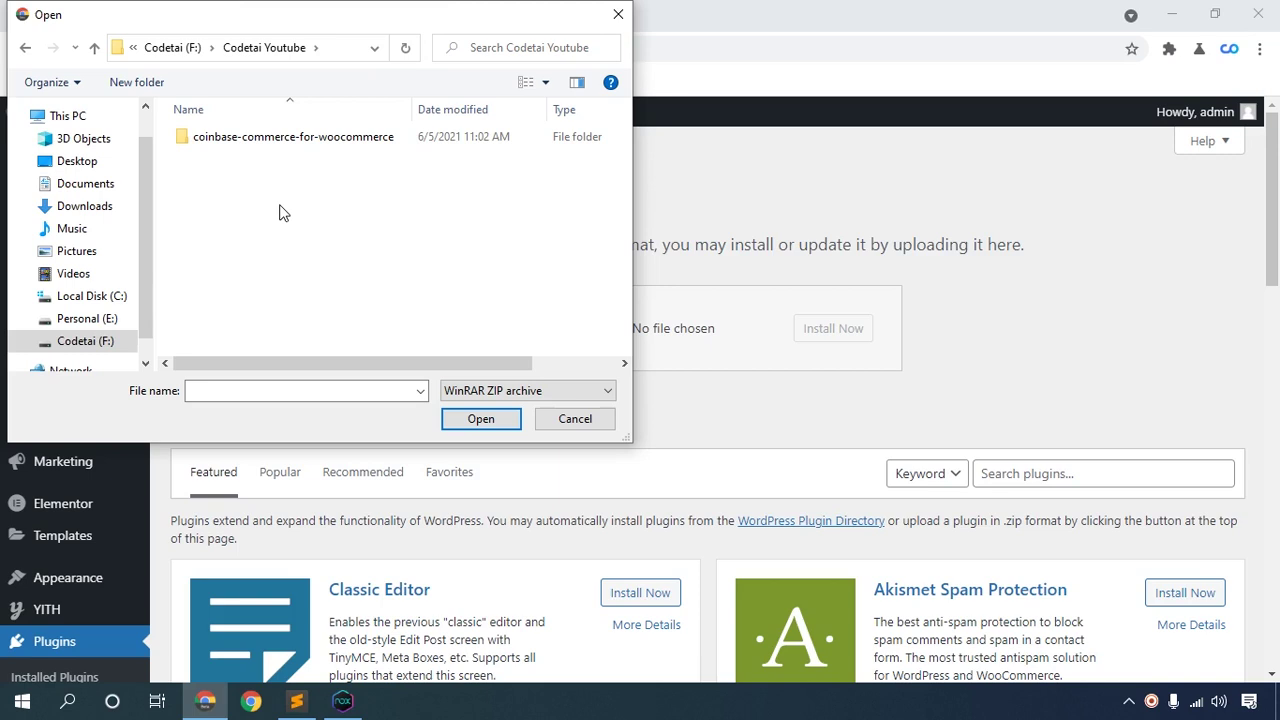
double_click(278, 145)
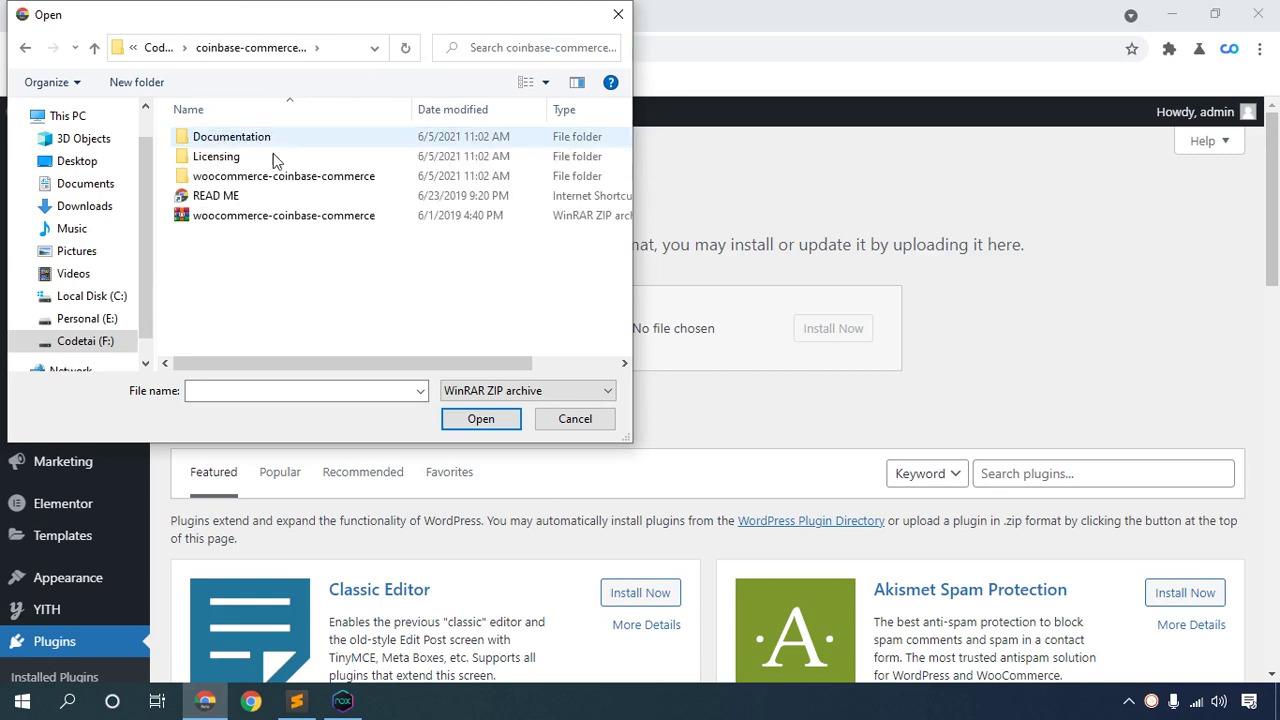
click(225, 216)
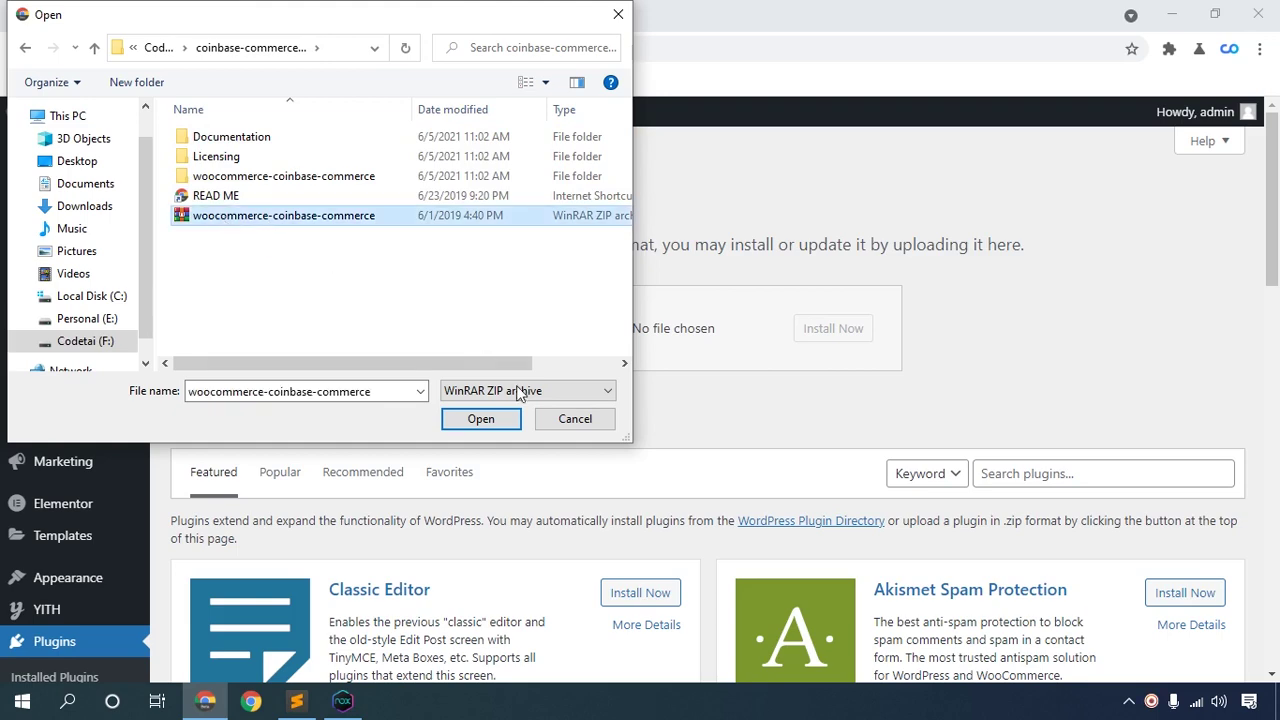
click(506, 420)
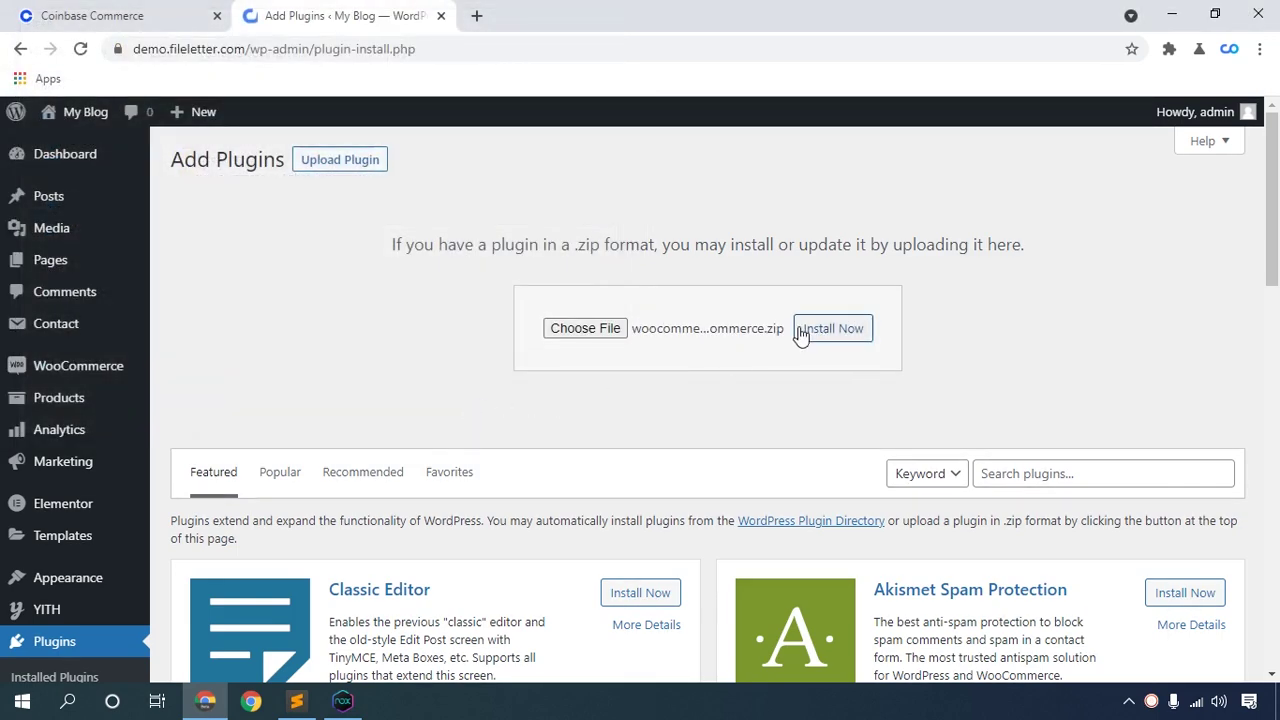
click(800, 333)
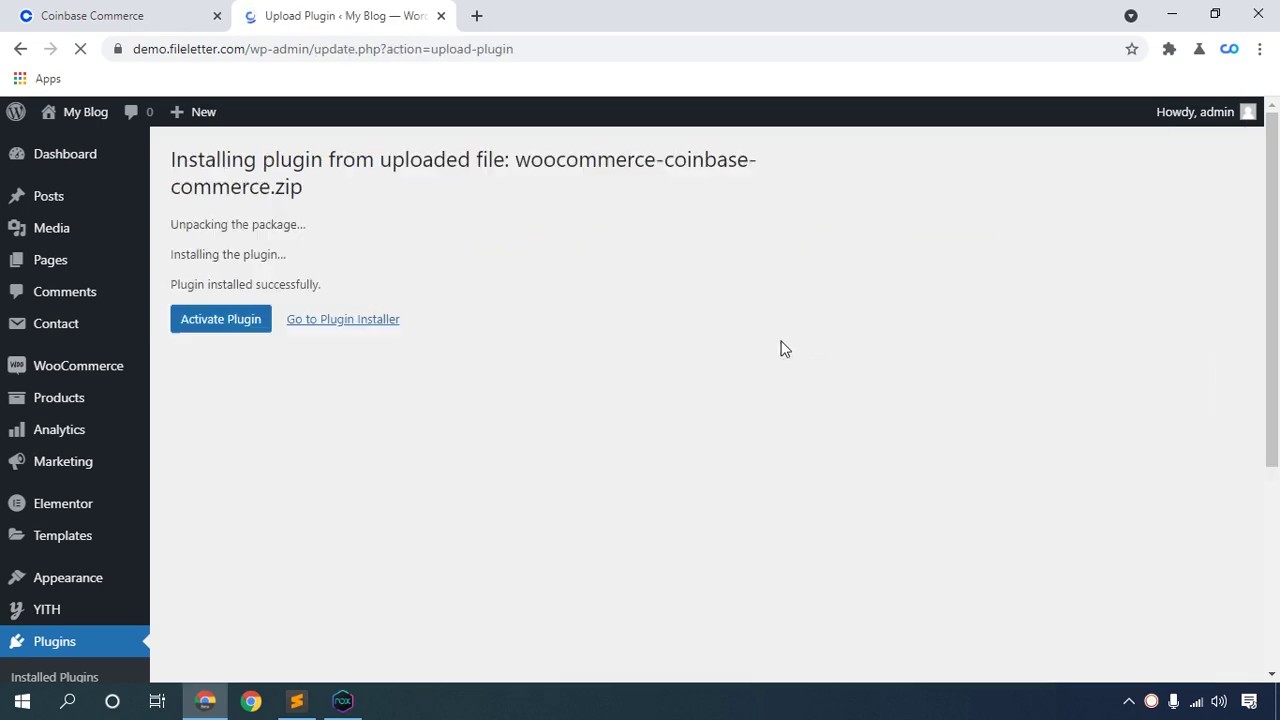
- Activate Coinbase Commerce for WooCommerce and head to WooCommerce > Settings
click(240, 334)
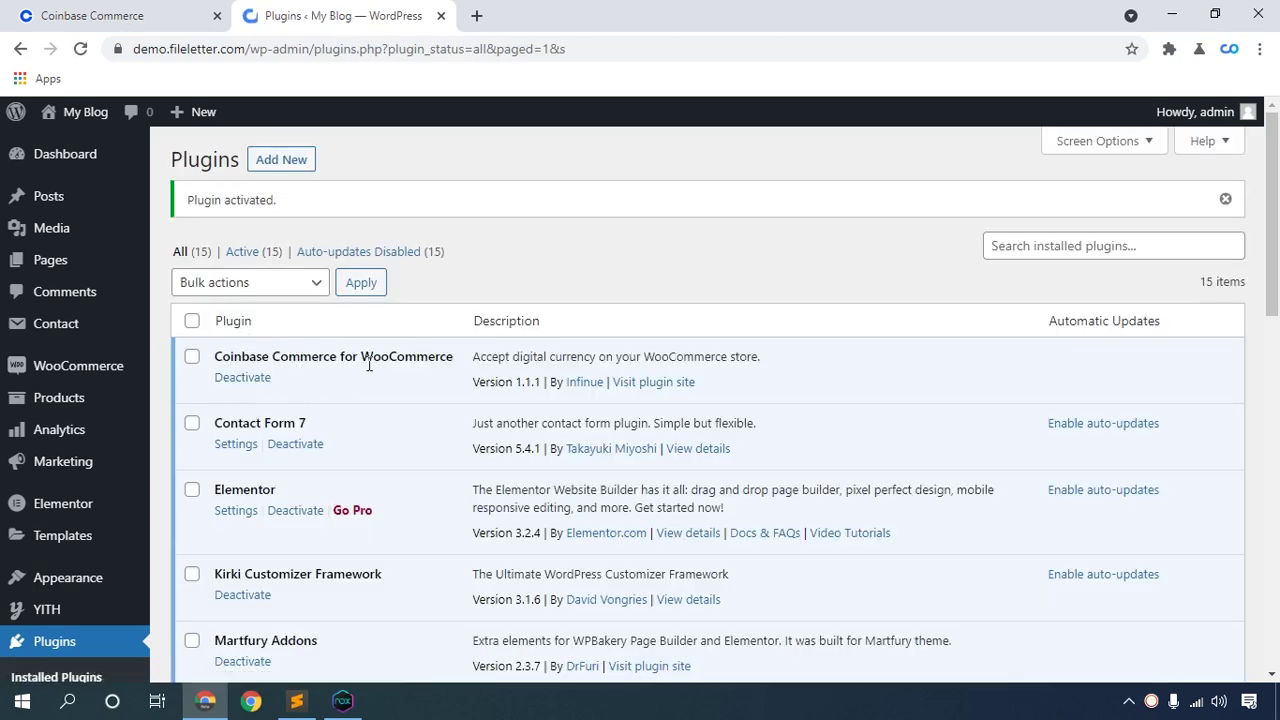
drag(446, 356, 177, 374)
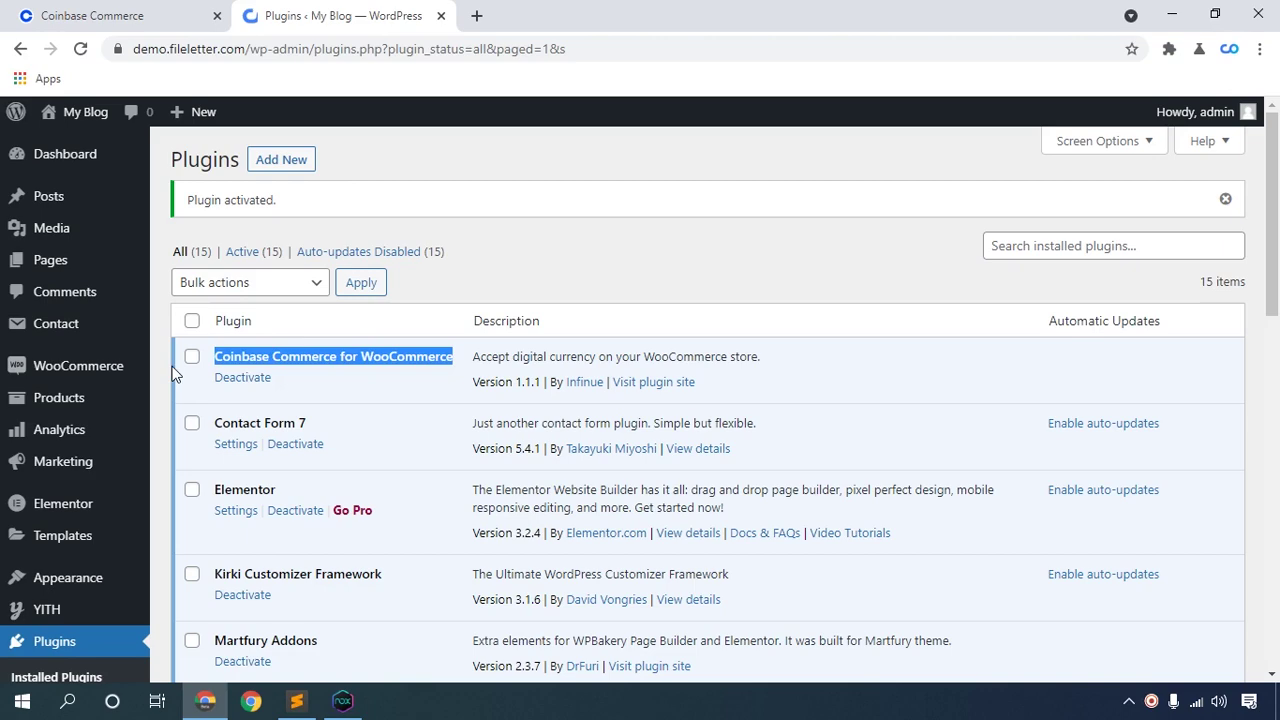
click(392, 371)
scroll(134, 309, down, 2)
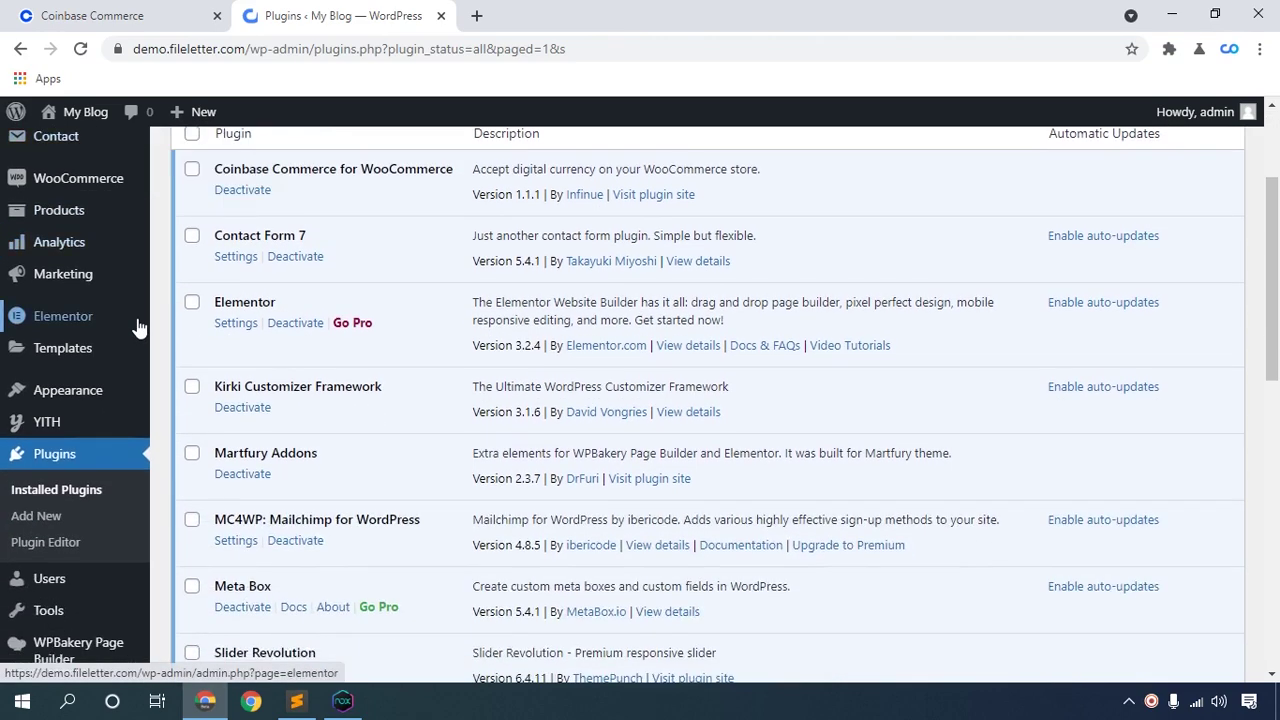
scroll(134, 323, up, 2)
scroll(87, 298, down, 2)
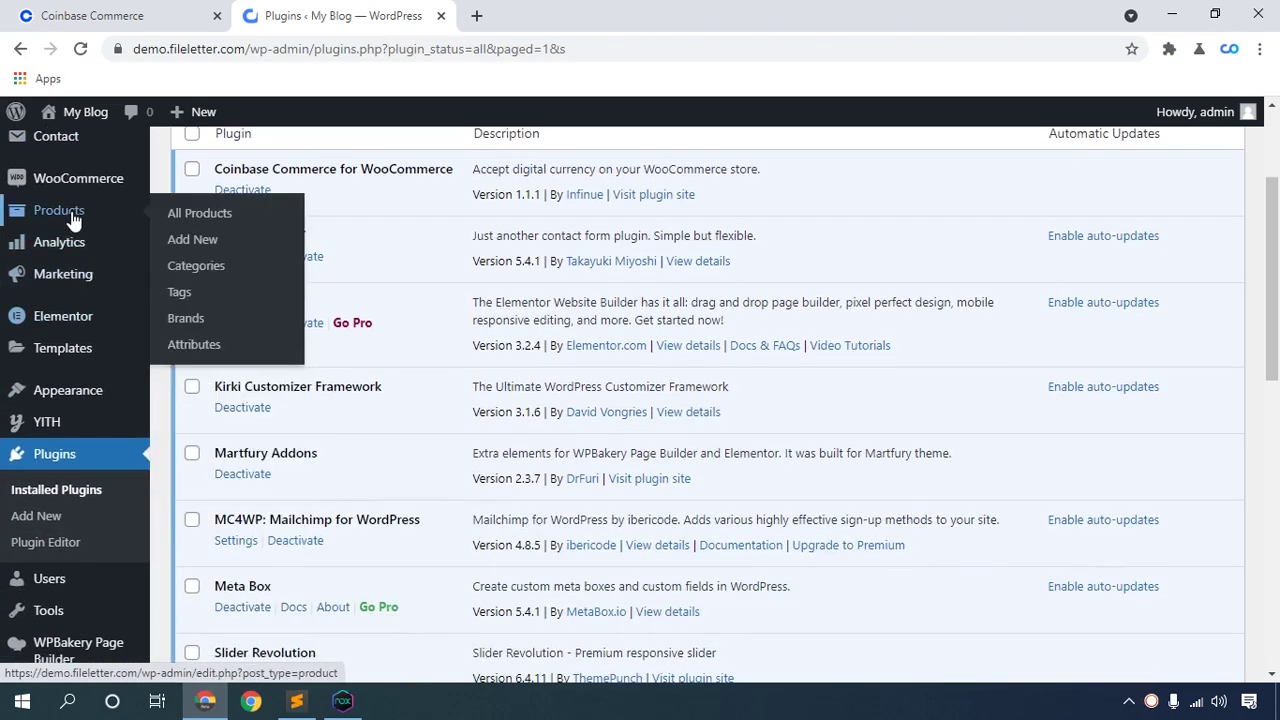
mouse_move(137, 200)
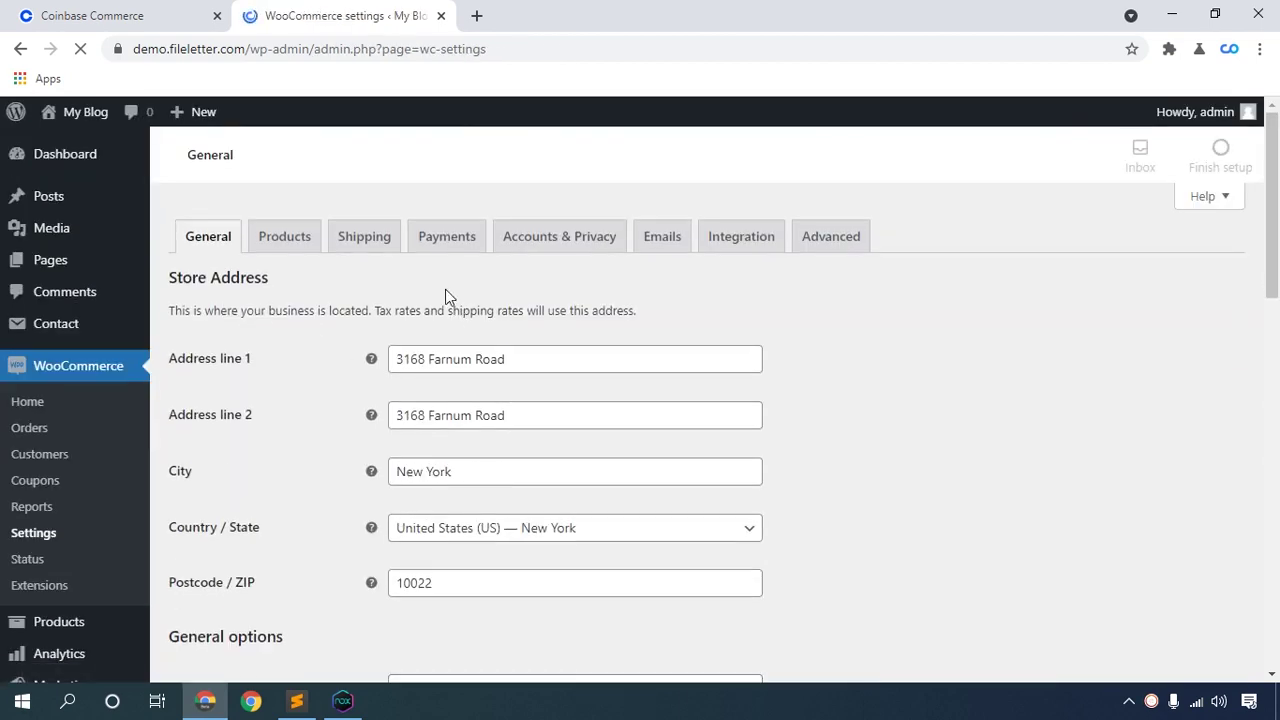
- On the Payments tab, toggle the Coinbase Commerce gateway off and back on
click(425, 245)
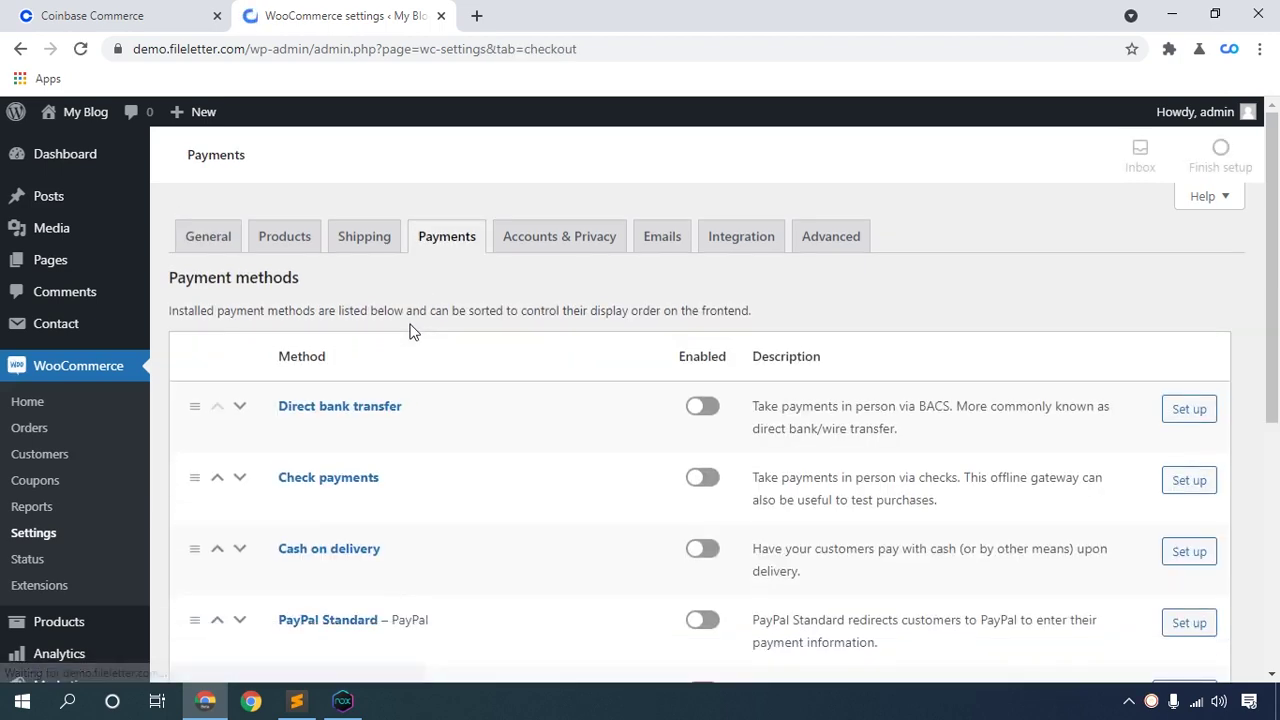
scroll(415, 333, down, 1)
scroll(415, 333, down, 3)
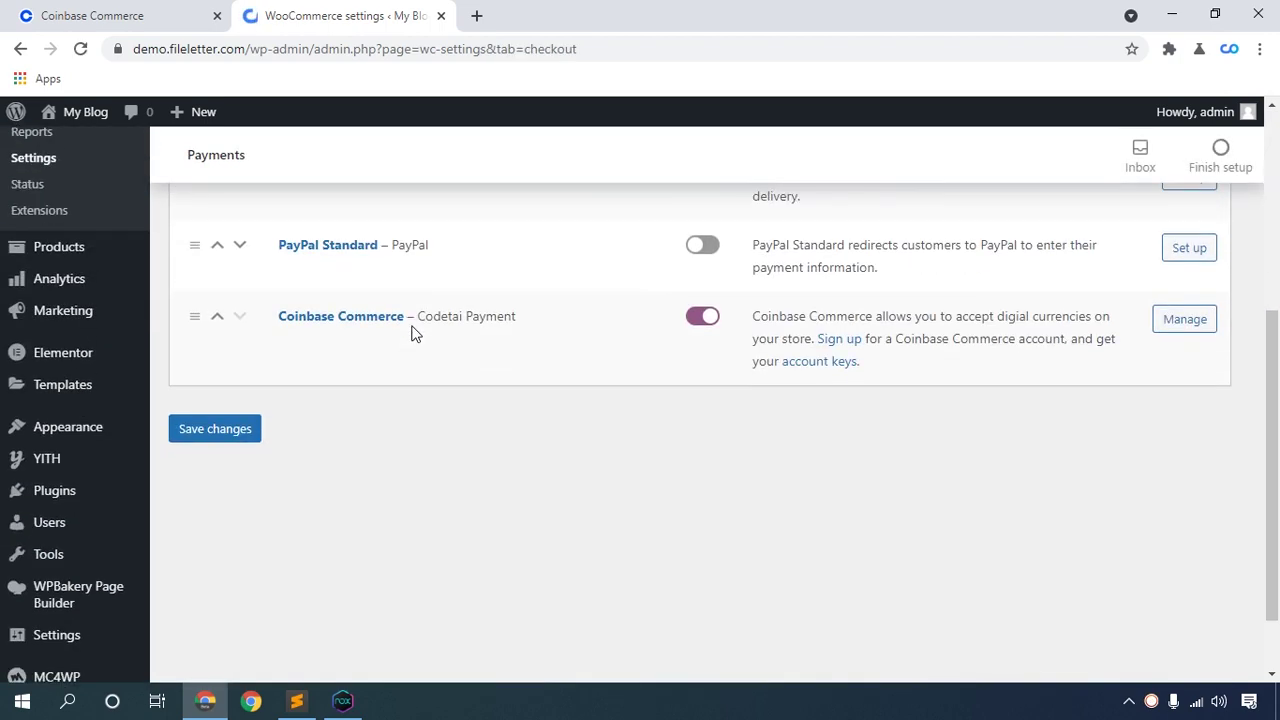
click(704, 320)
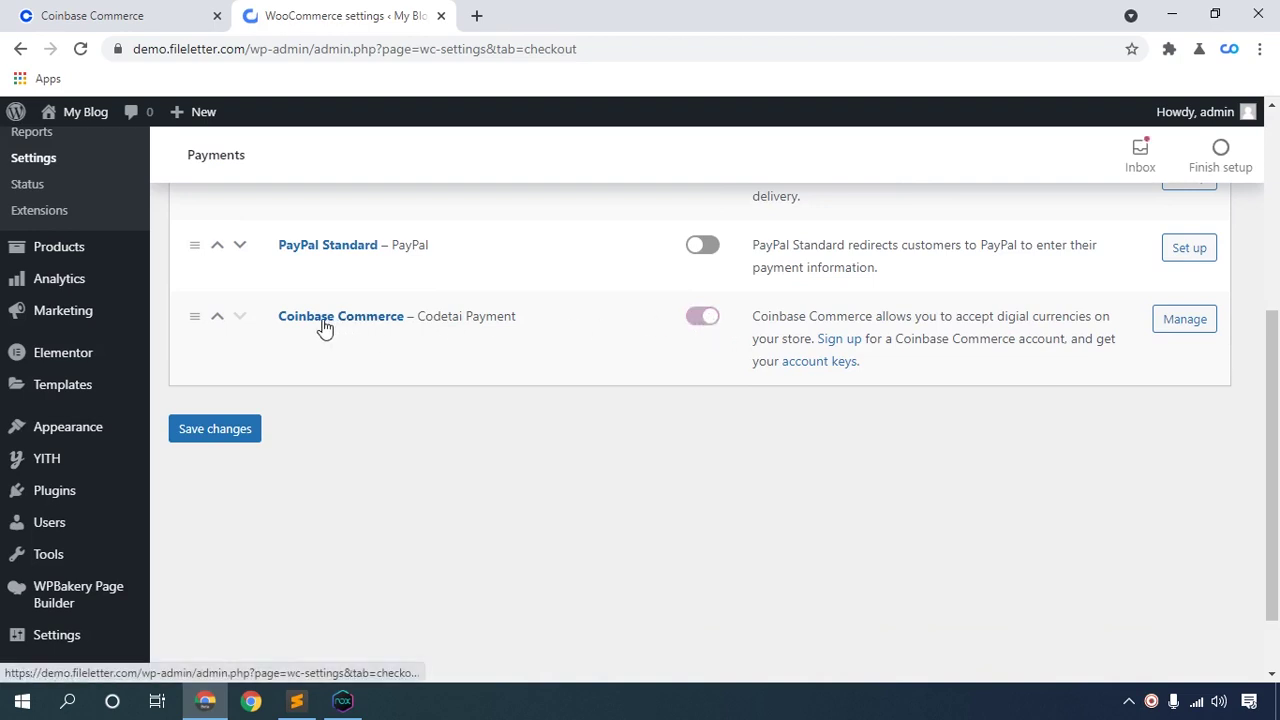
click(699, 328)
click(705, 322)
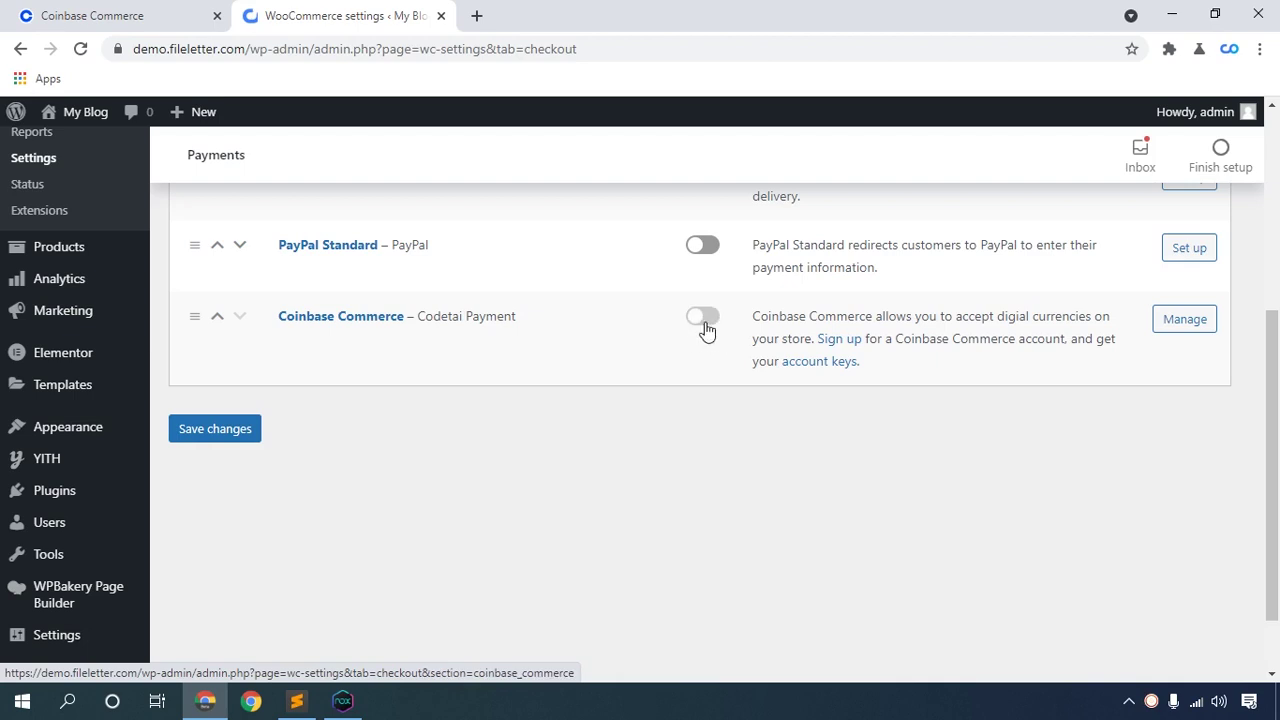
- Open the Coinbase Commerce gateway settings and retype its Title as Codetai Payment
click(1180, 320)
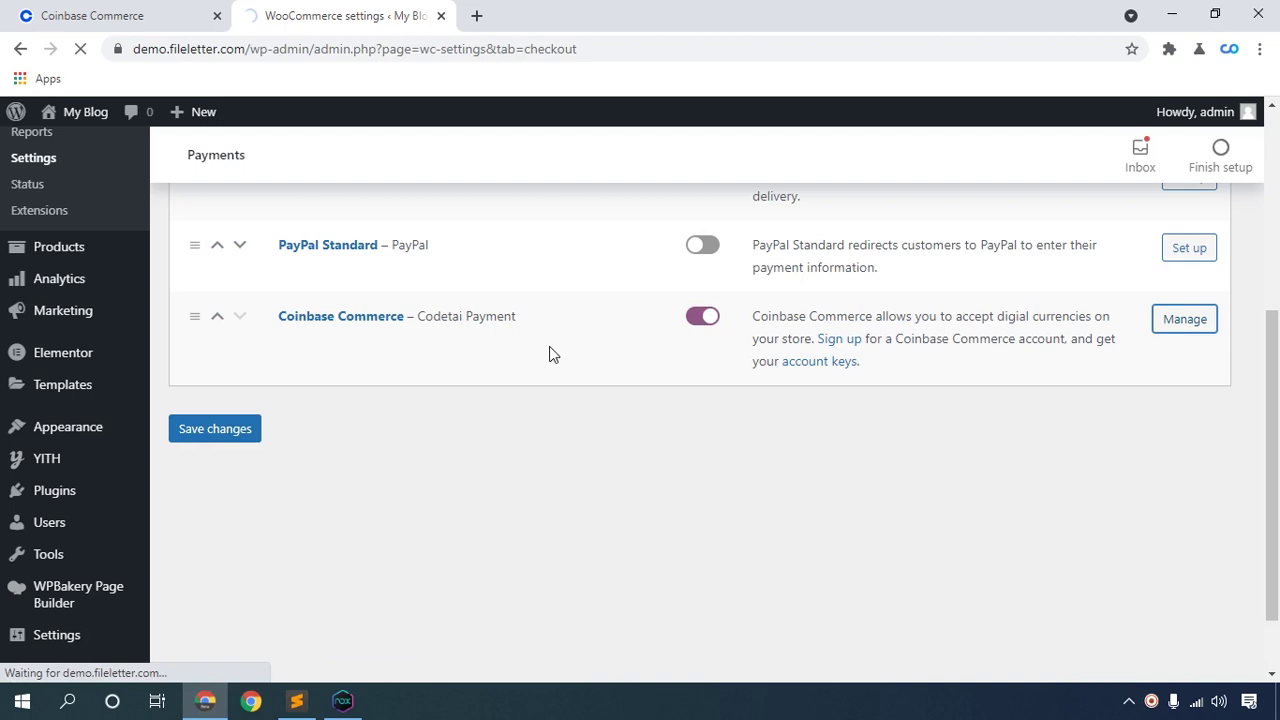
scroll(549, 346, down, 1)
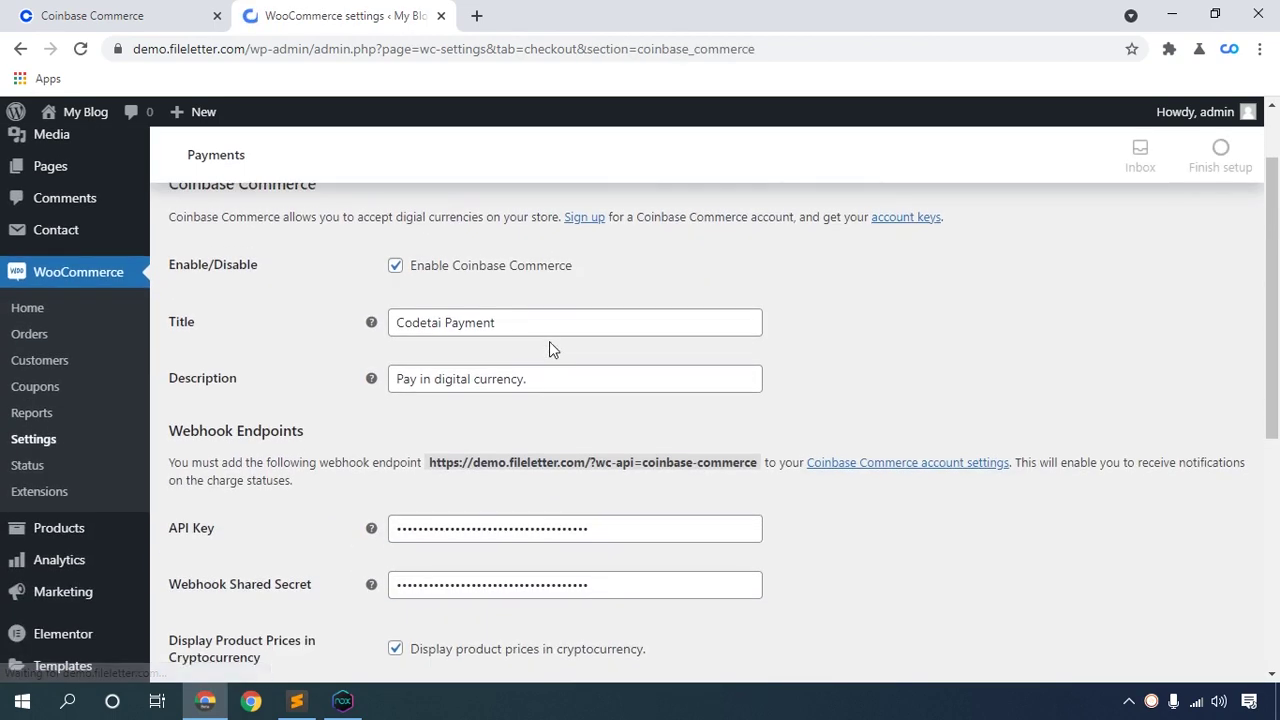
double_click(502, 318)
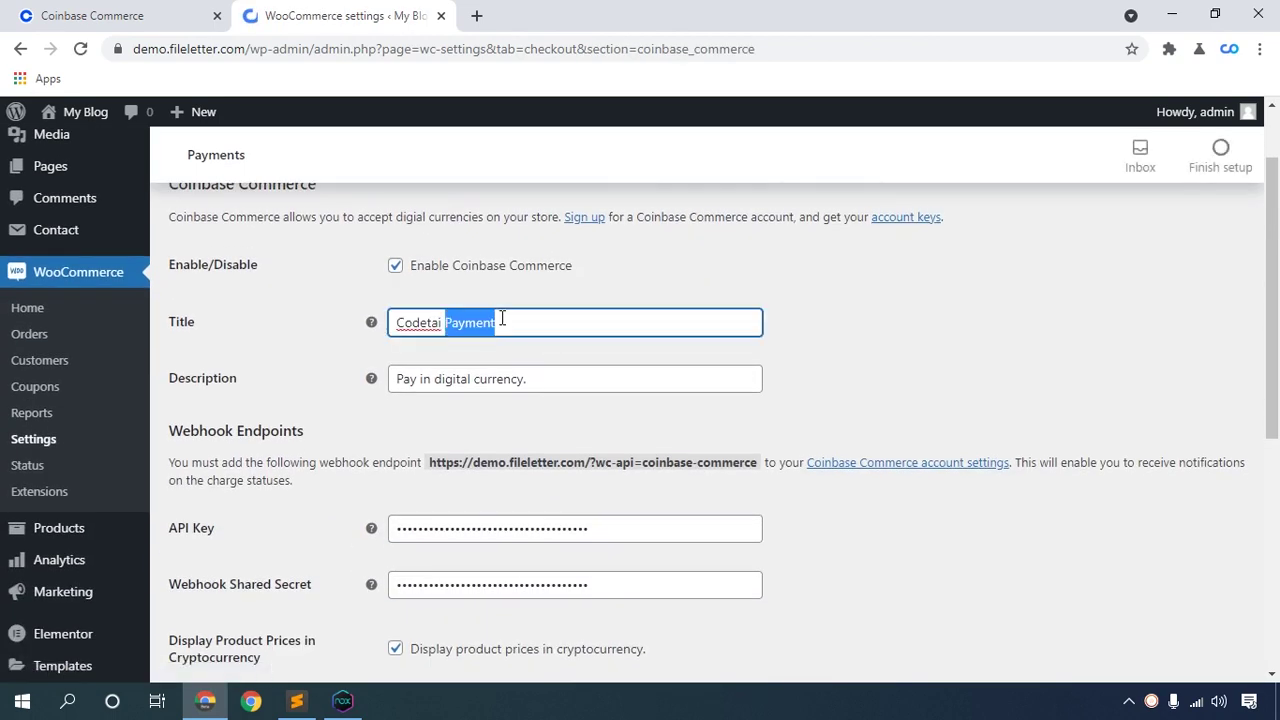
double_click(558, 324)
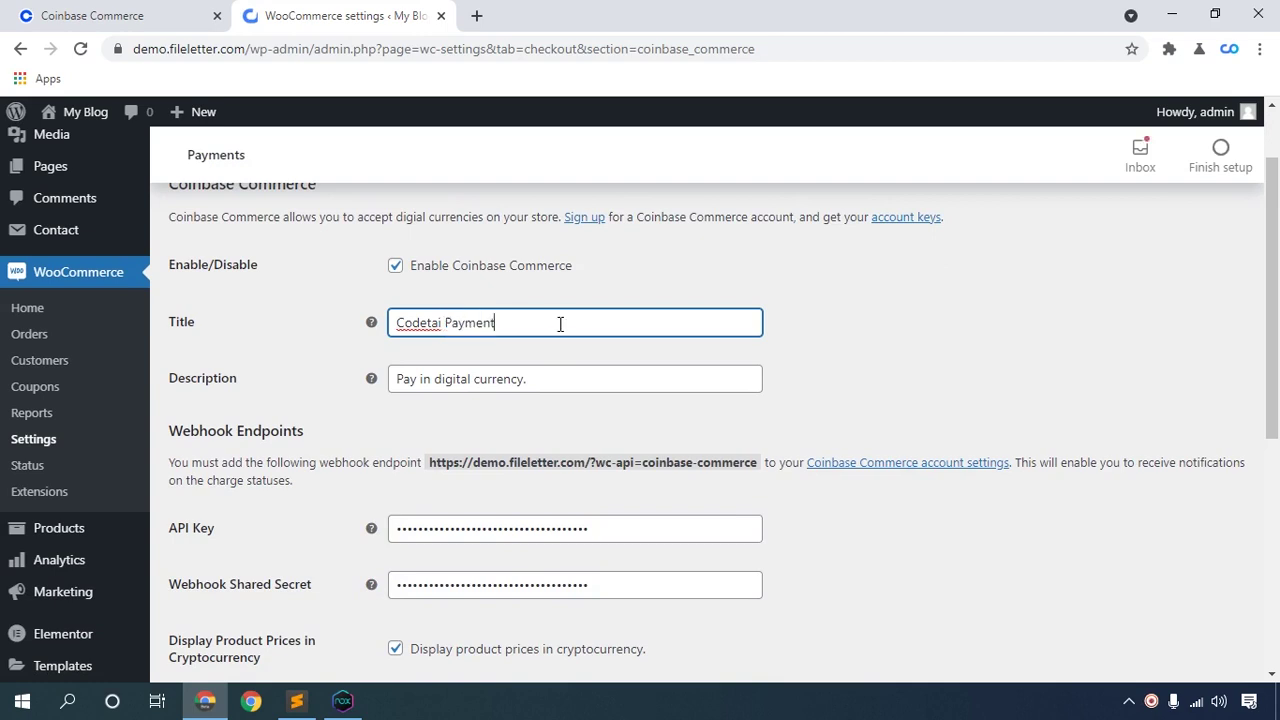
key(BackSpace)
key(BackSpace)
key(BackSpace)
key(BackSpace)
key(BackSpace)
key(BackSpace)
key(BackSpace)
key(BackSpace)
key(BackSpace)
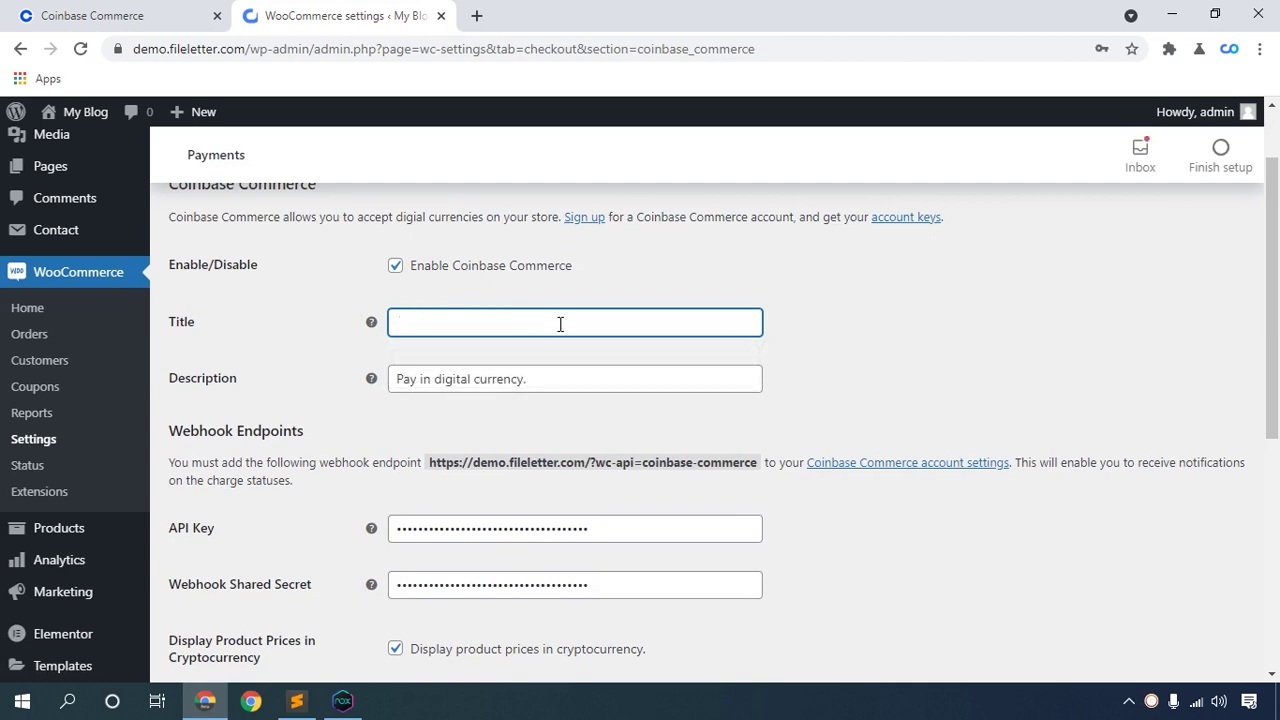
text(Codetai Paymen)
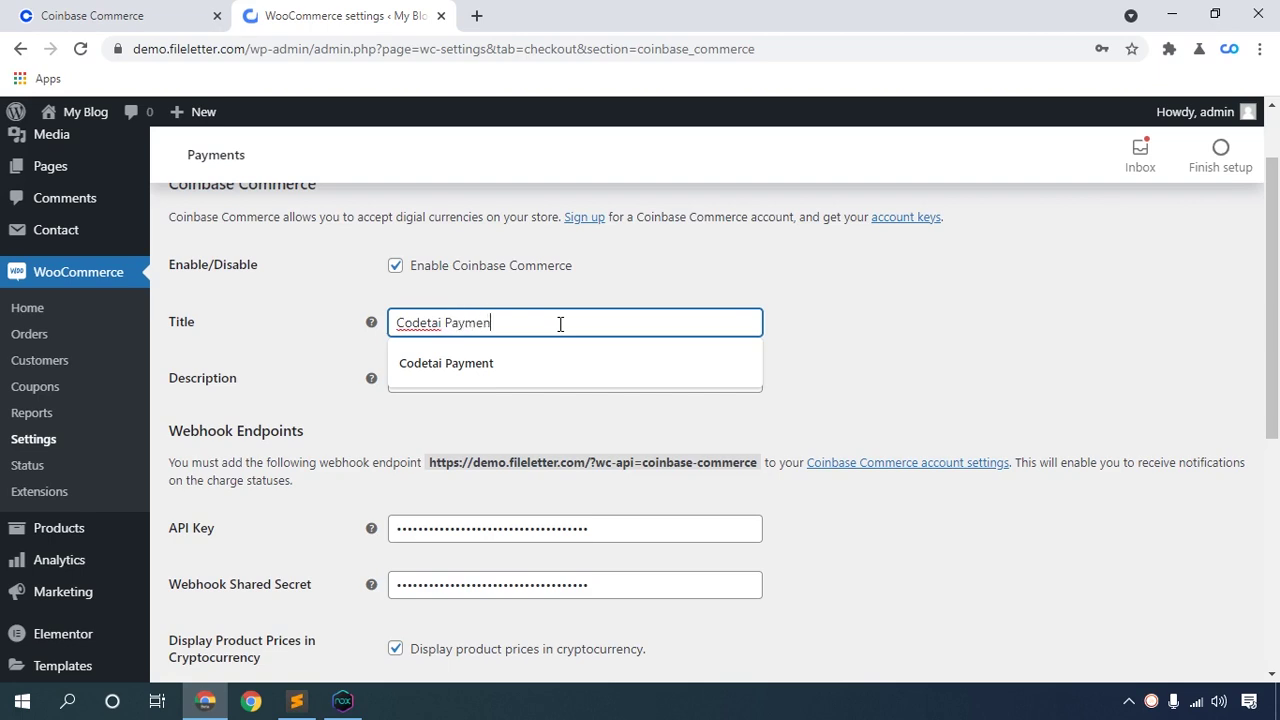
text(t)
key(BackSpace)
key(BackSpace)
text(m)
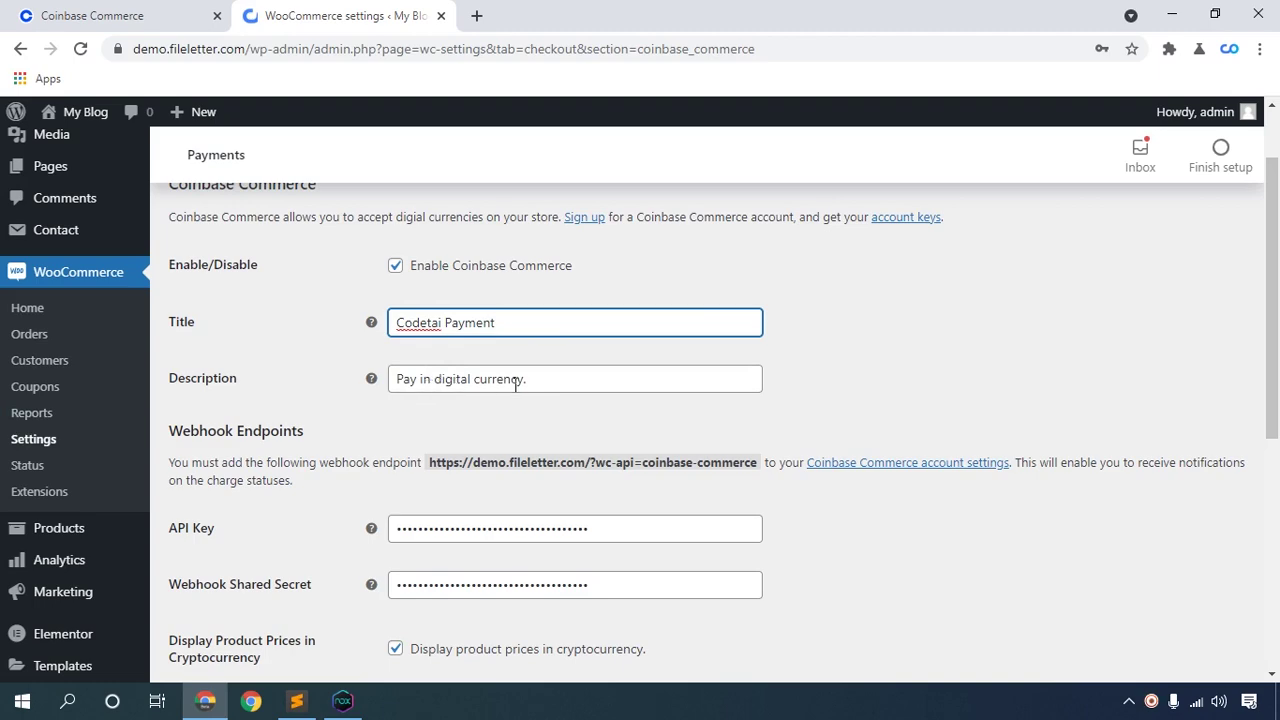
scroll(517, 393, down, 2)
scroll(517, 395, up, 1)
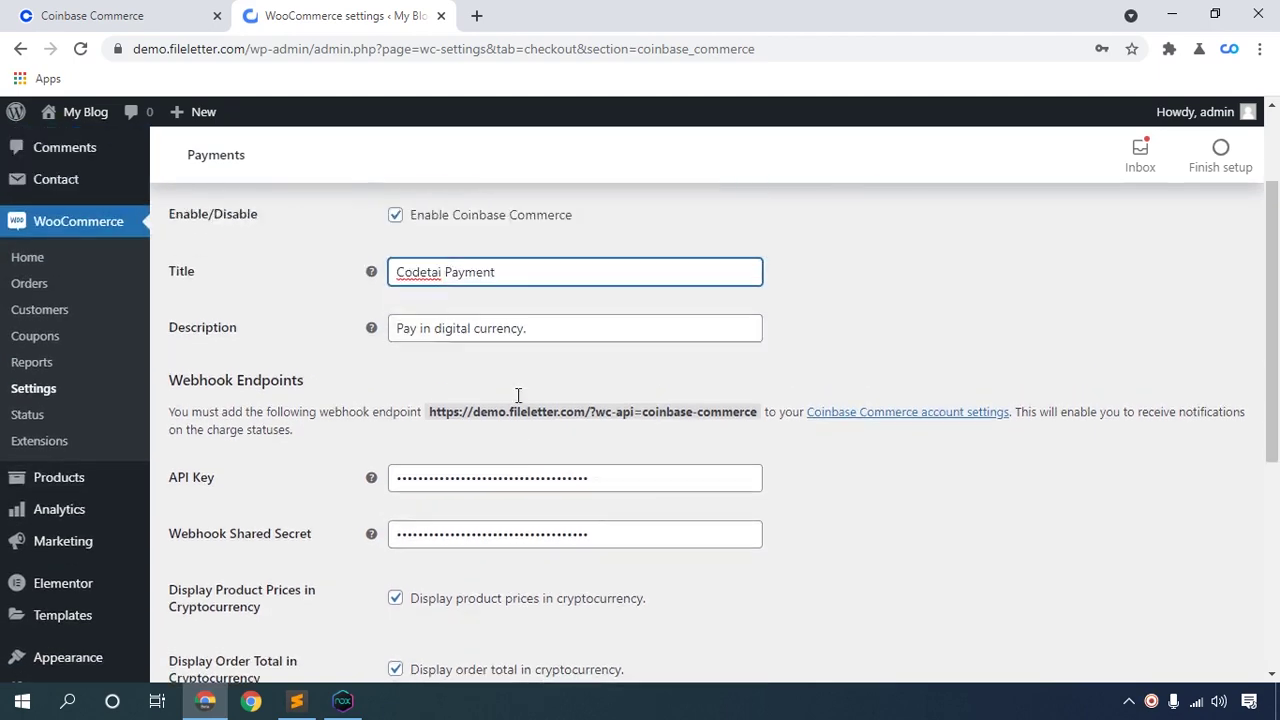
scroll(519, 402, down, 4)
scroll(527, 392, up, 5)
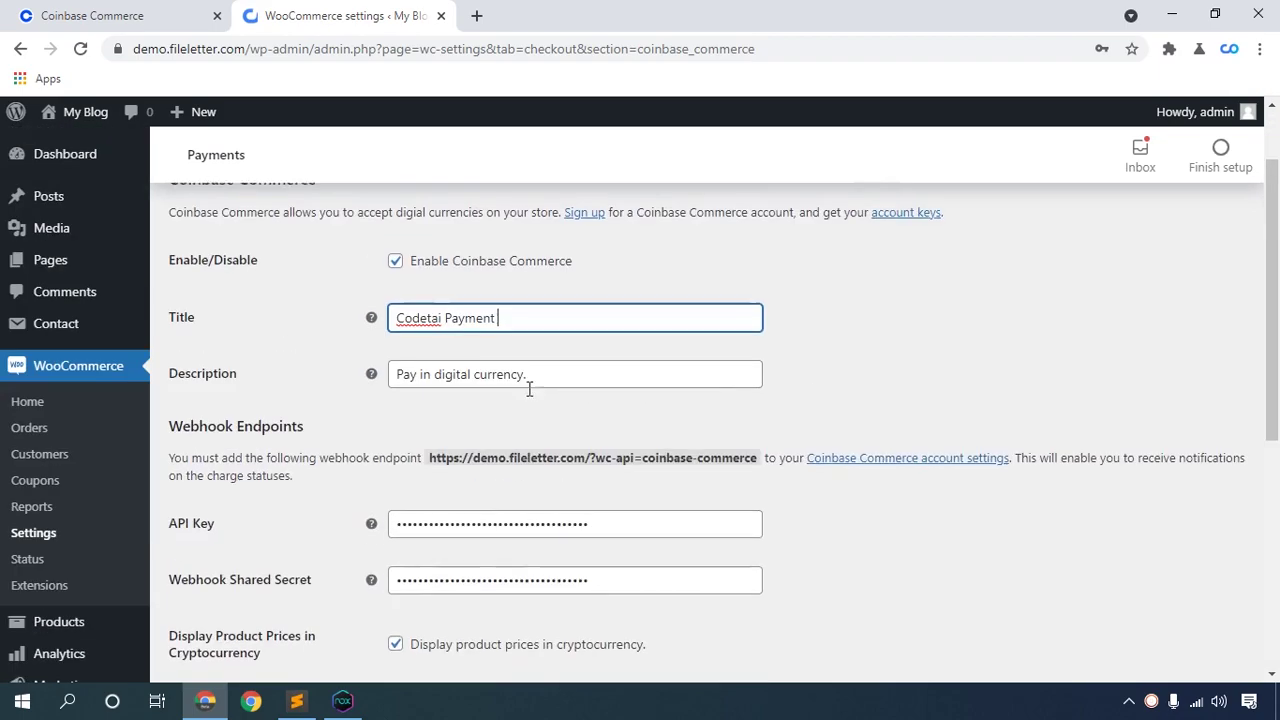
scroll(530, 396, down, 2)
scroll(249, 300, up, 2)
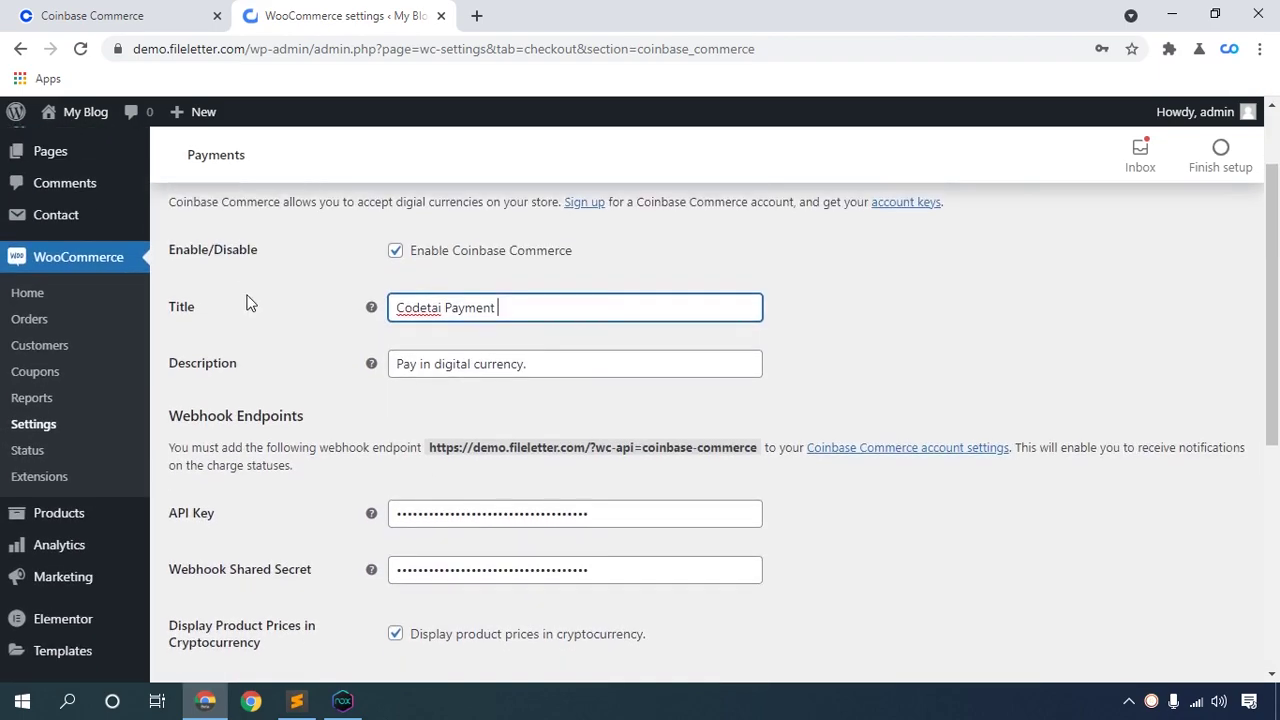
scroll(500, 309, down, 2)
scroll(527, 322, up, 3)
scroll(527, 322, down, 3)
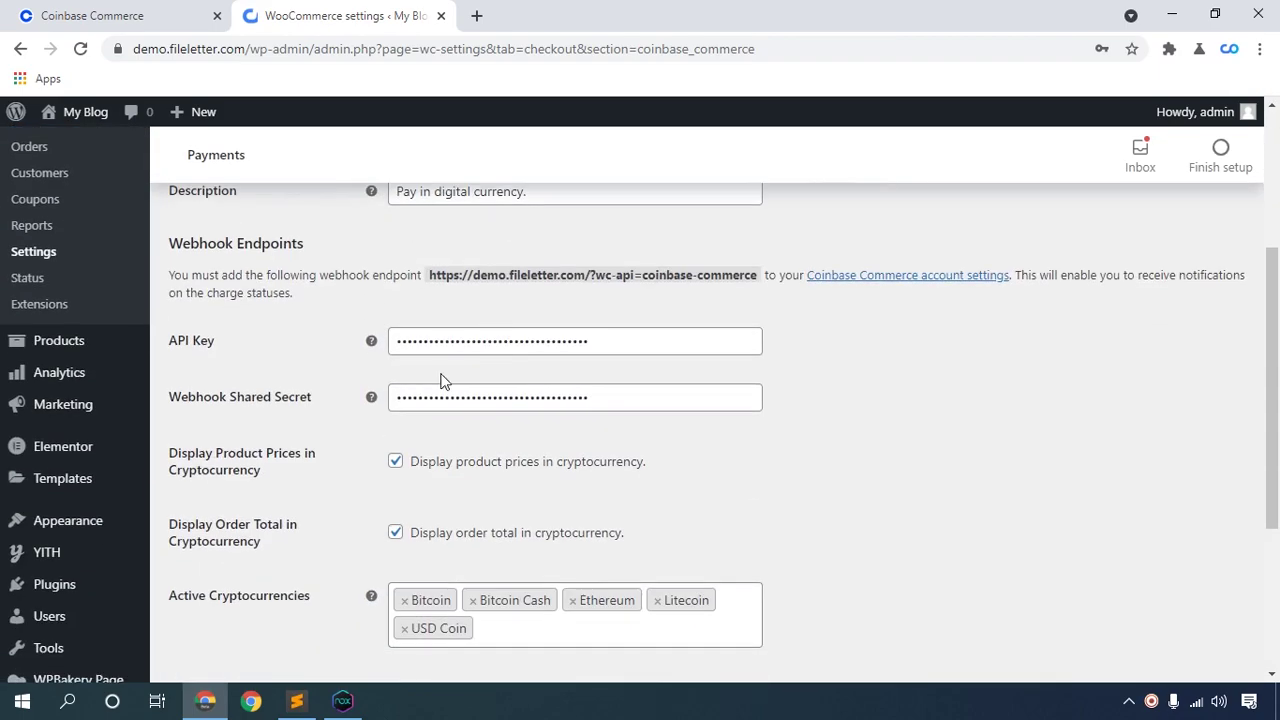
double_click(198, 342)
click(185, 343)
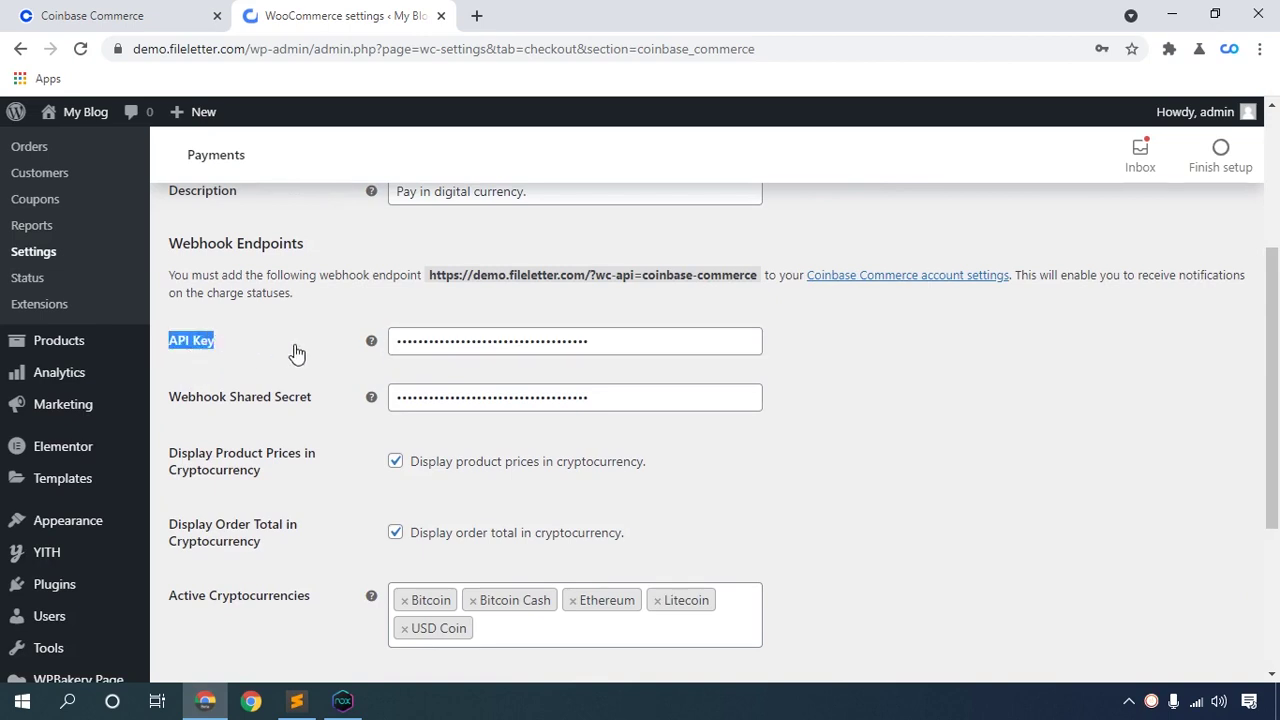
- Go to the Coinbase Commerce account Settings and create a new API key
click(263, 351)
scroll(260, 358, up, 1)
key(ctrl+Page_Up)
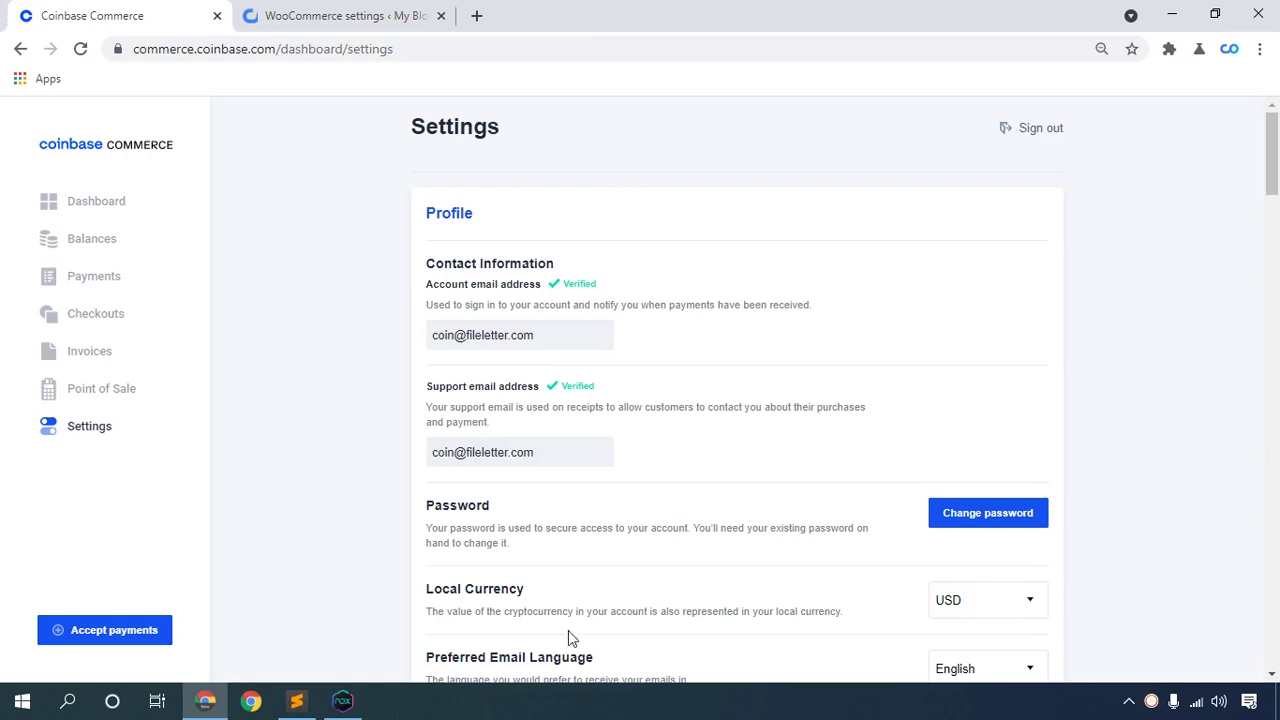
scroll(568, 630, down, 6)
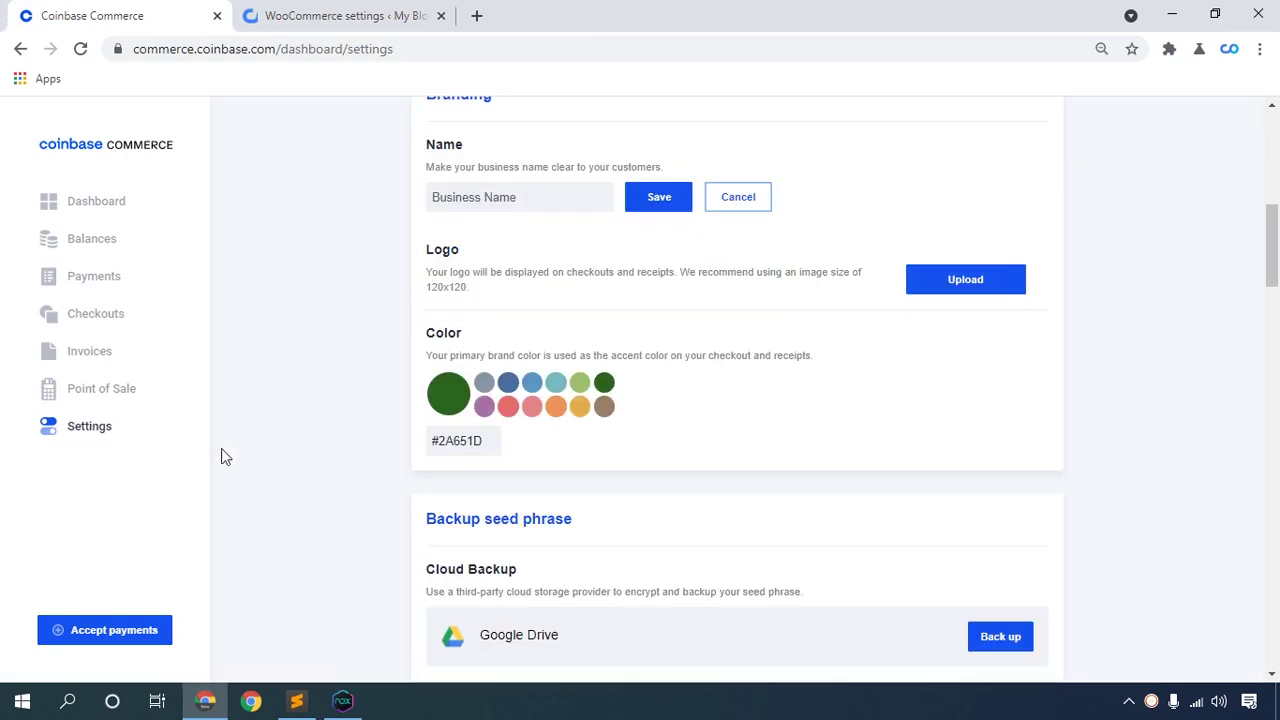
scroll(302, 495, down, 20)
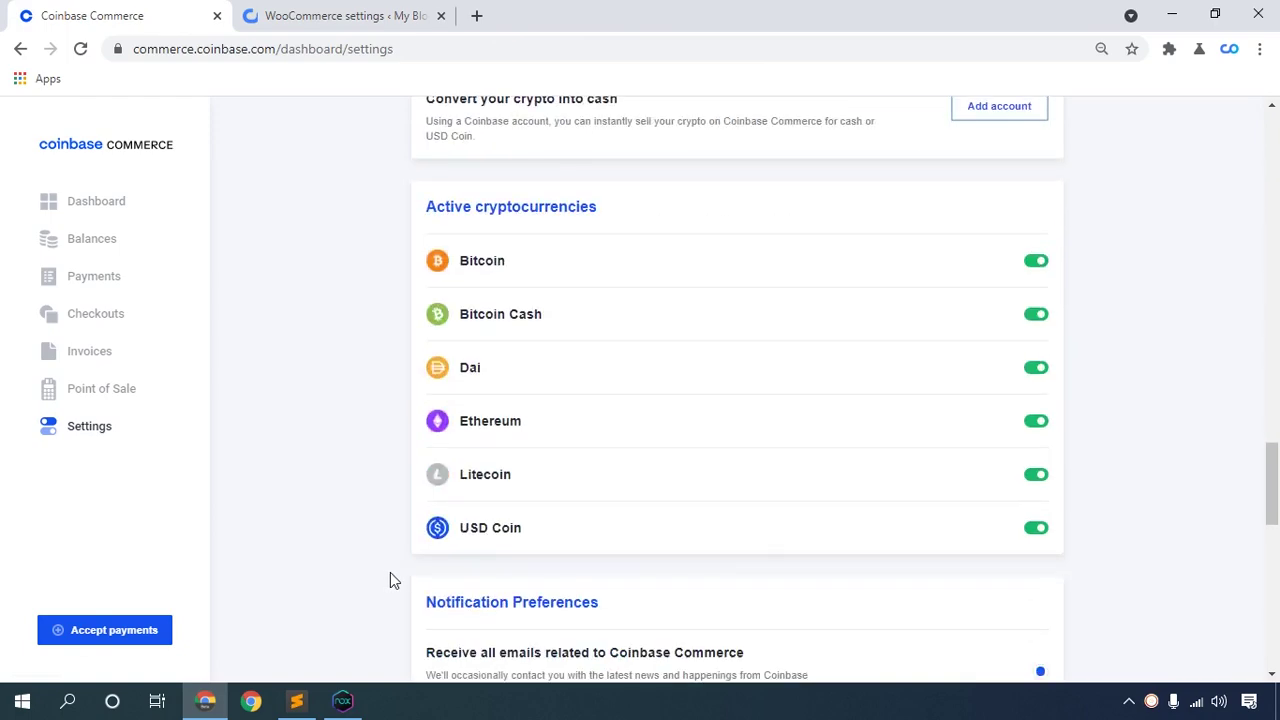
scroll(400, 576, up, 4)
scroll(617, 543, down, 8)
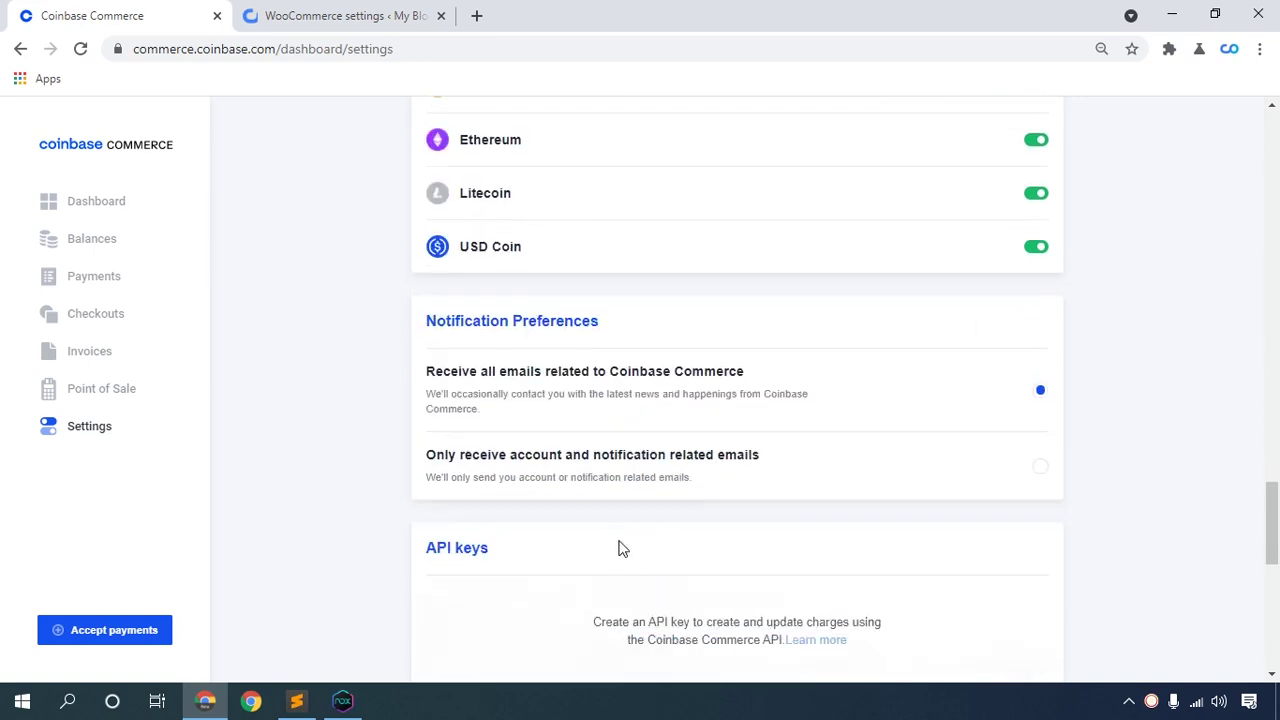
scroll(615, 525, up, 4)
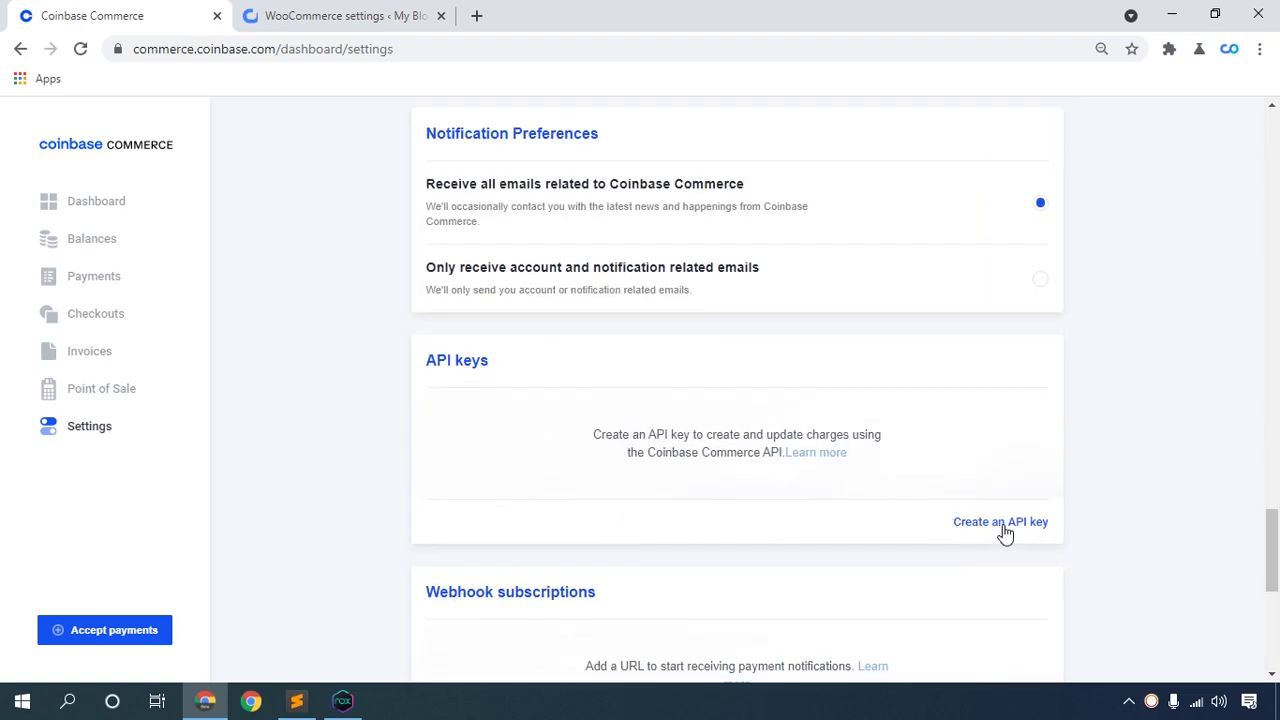
click(1003, 524)
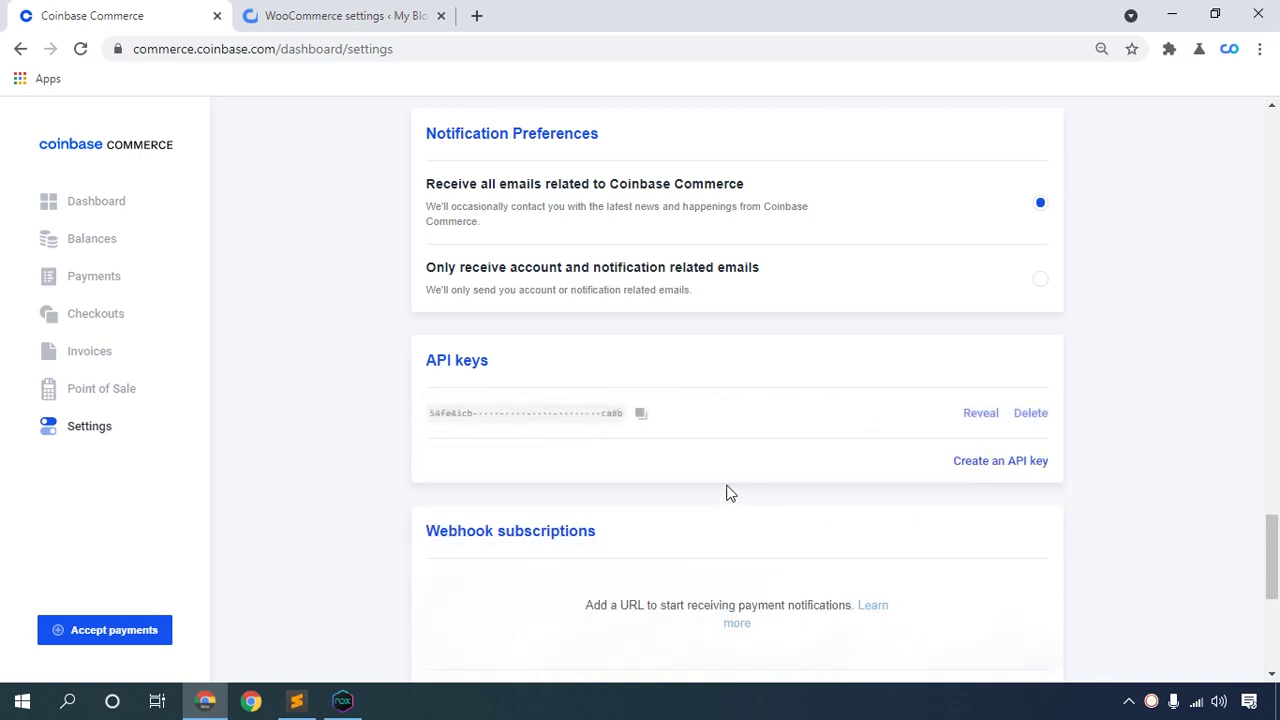
- Copy the new API key and paste it into WooCommerce's API Key field, replacing the old key
click(641, 413)
click(331, 15)
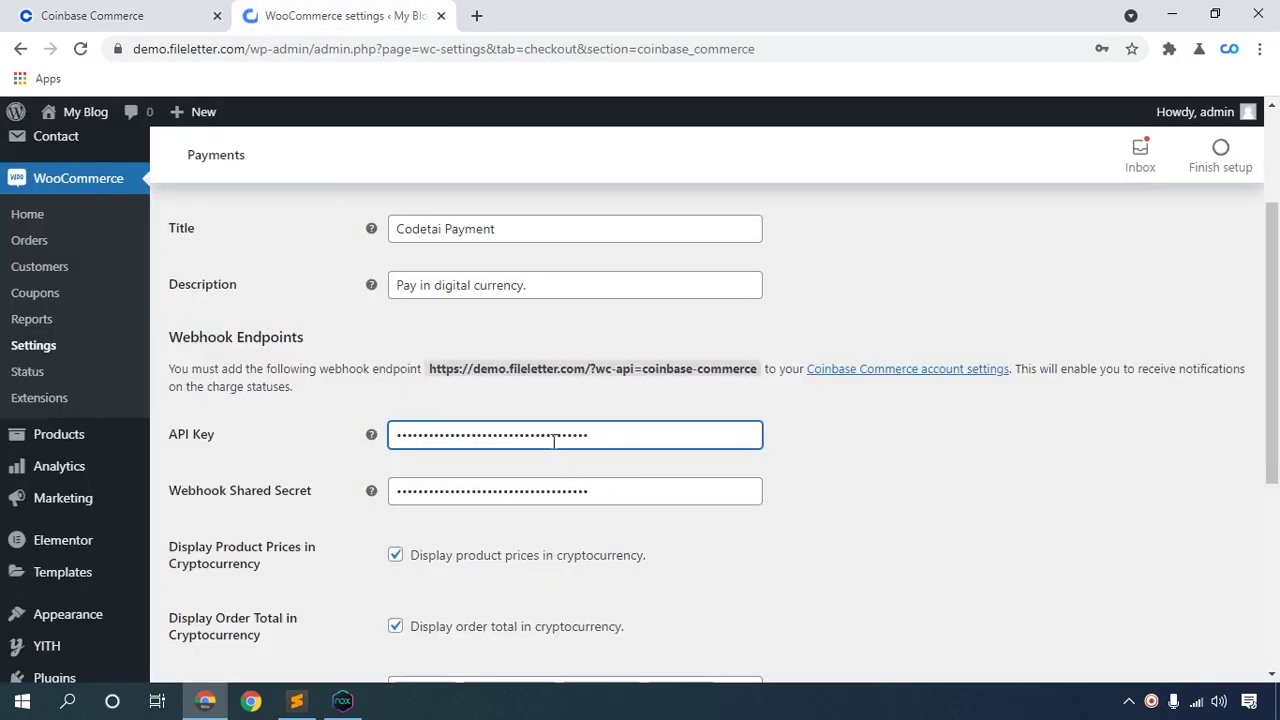
key(ctrl+a)
key(BackSpace)
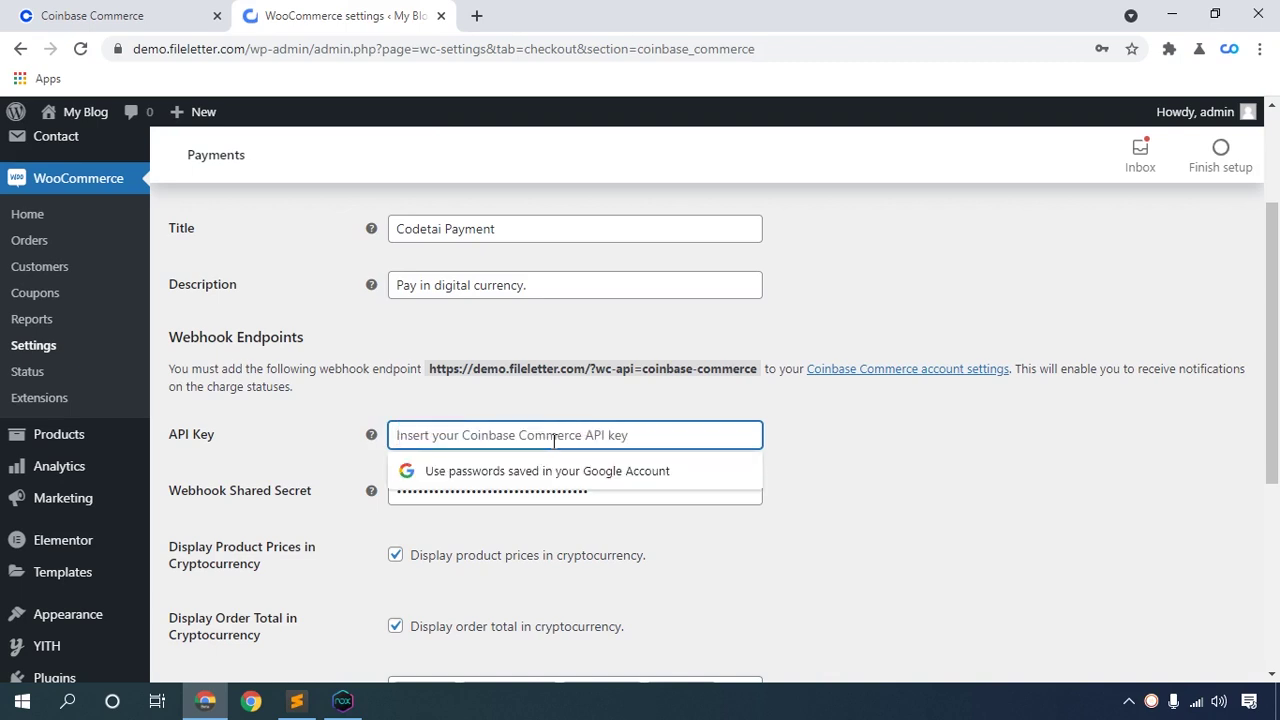
key(ctrl+v)
scroll(338, 483, down, 1)
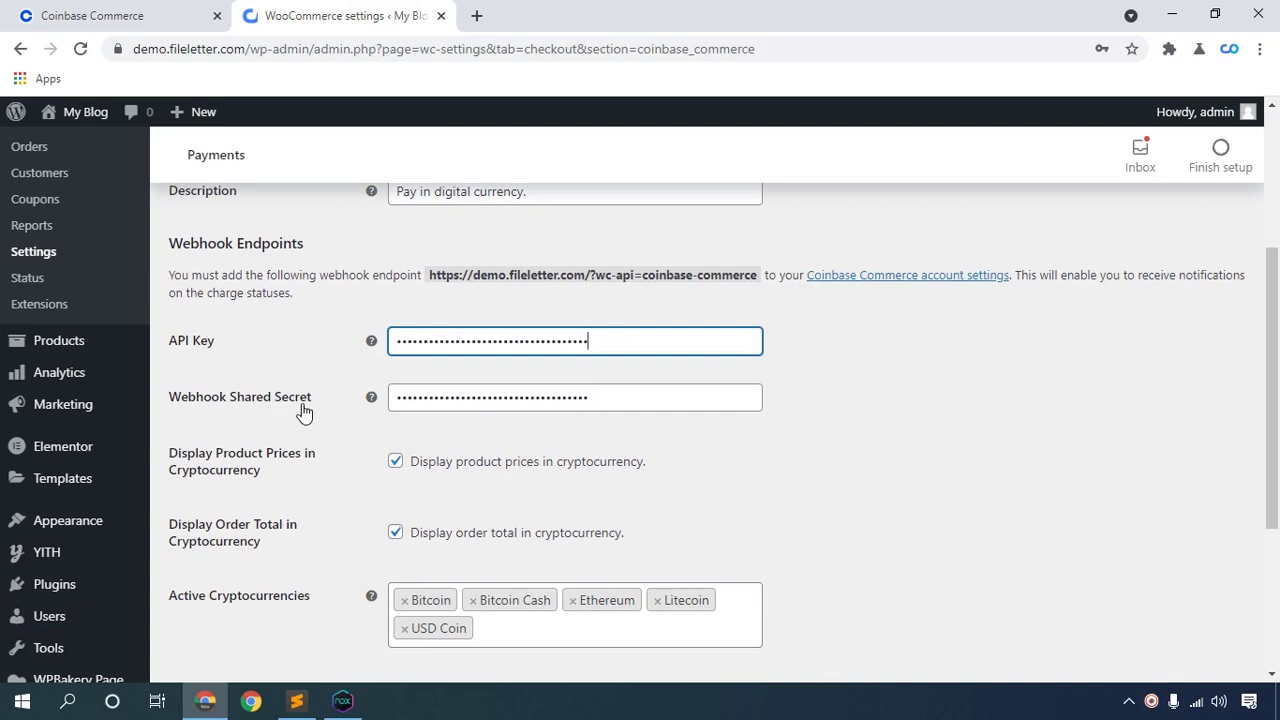
- Clear the Webhook Shared Secret field and copy the webhook endpoint URL
double_click(484, 403)
key(BackSpace)
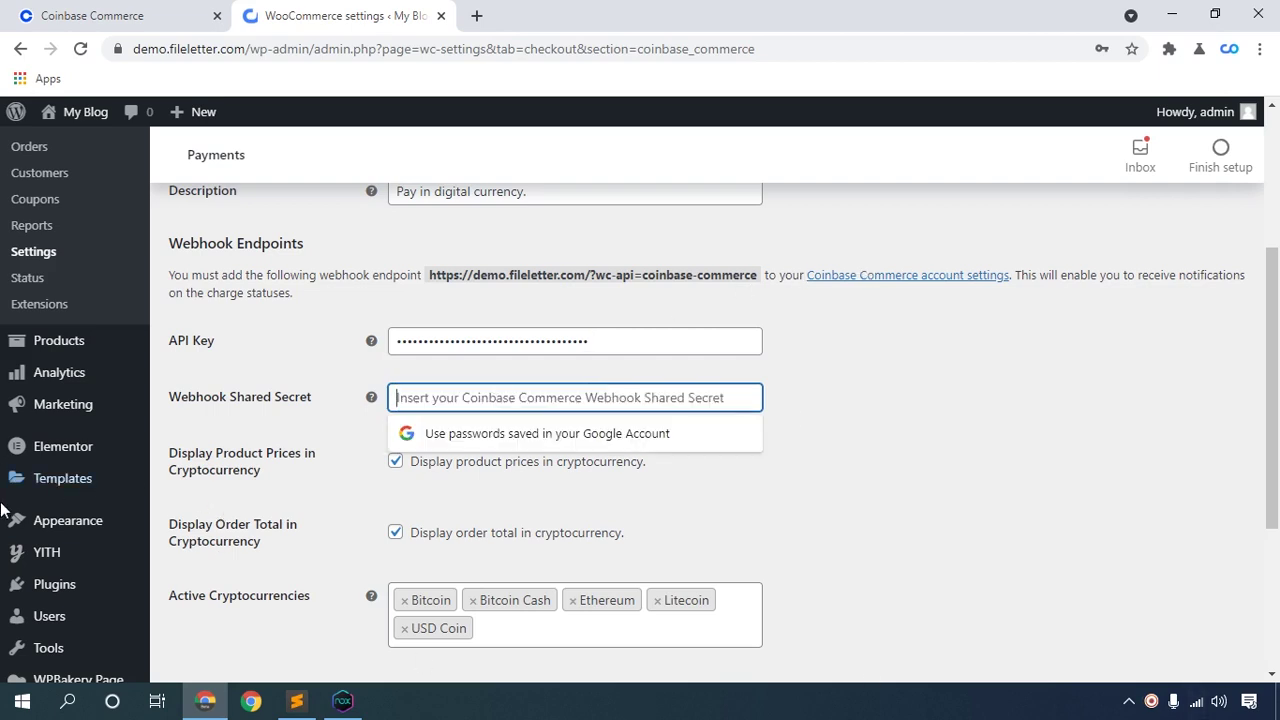
drag(757, 275, 431, 278)
right_click(482, 276)
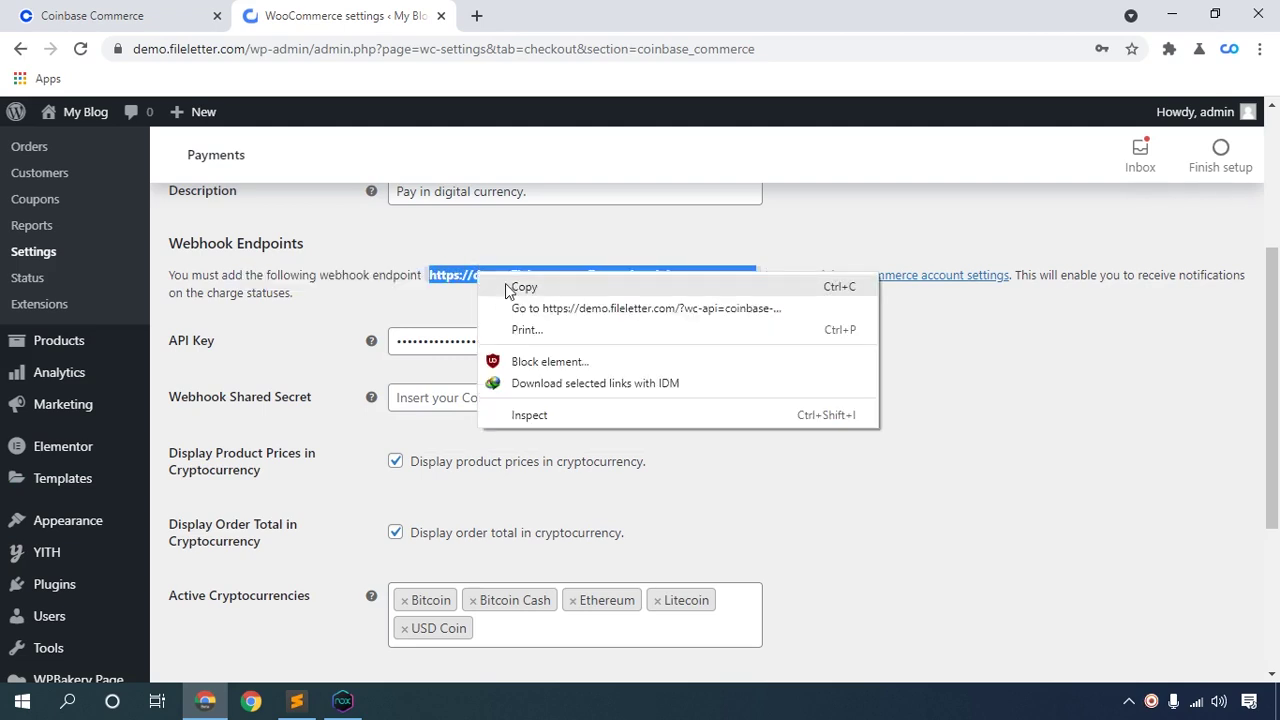
click(520, 288)
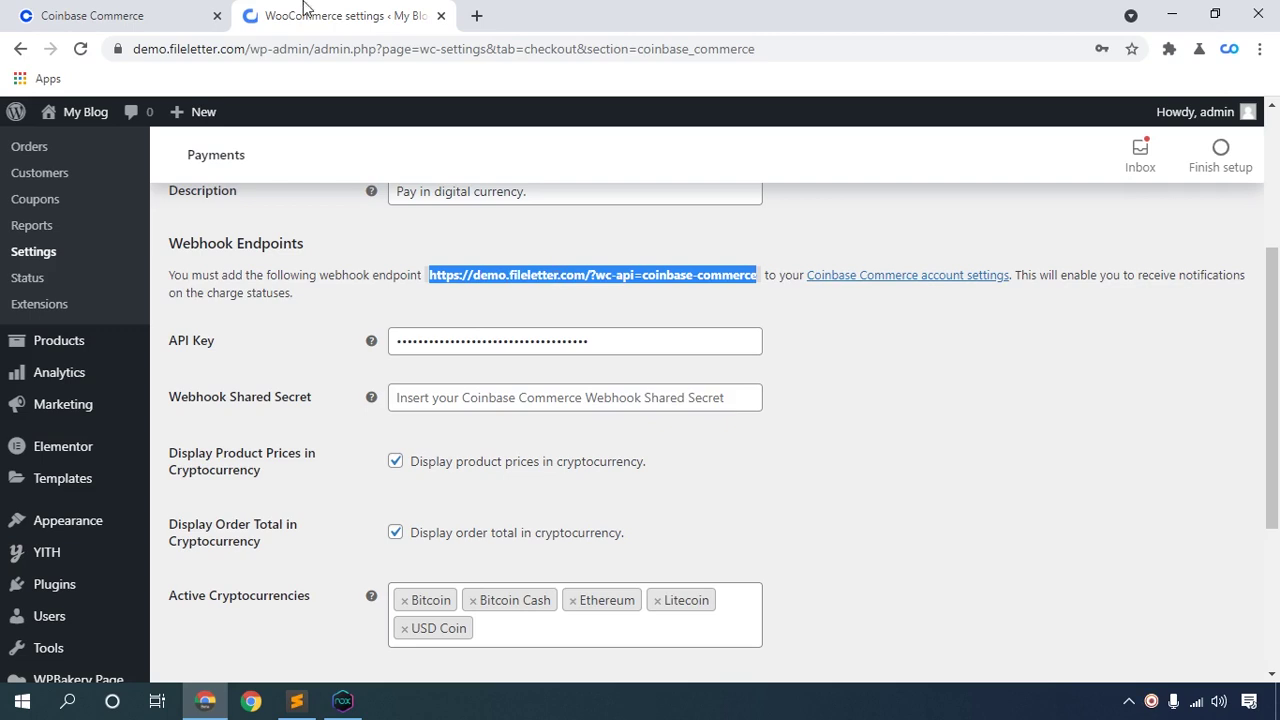
click(160, 16)
scroll(530, 420, down, 2)
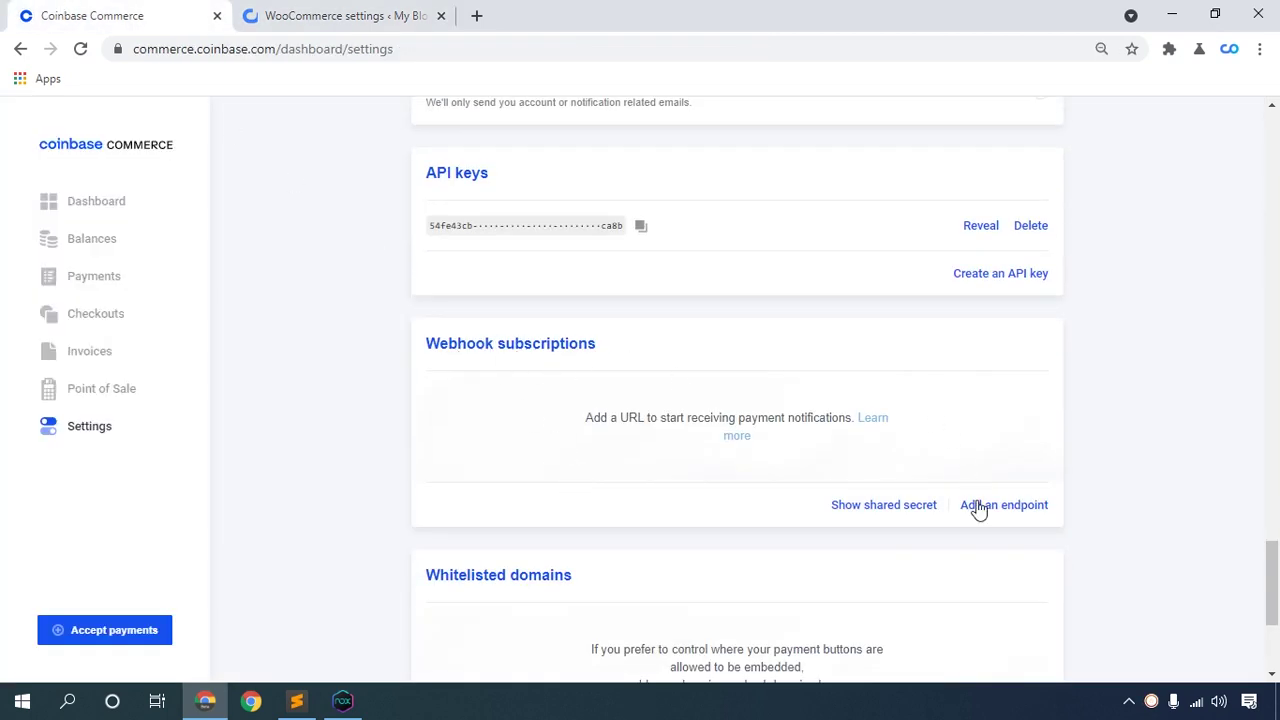
scroll(876, 452, down, 1)
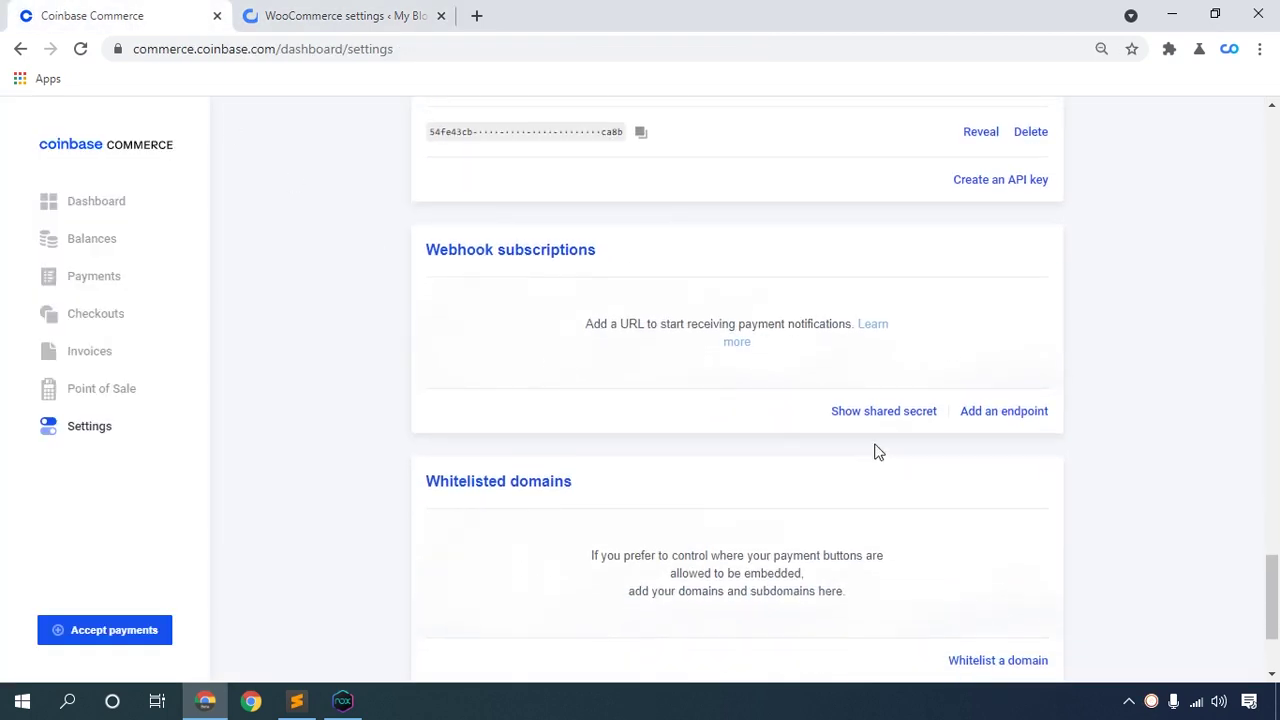
click(996, 418)
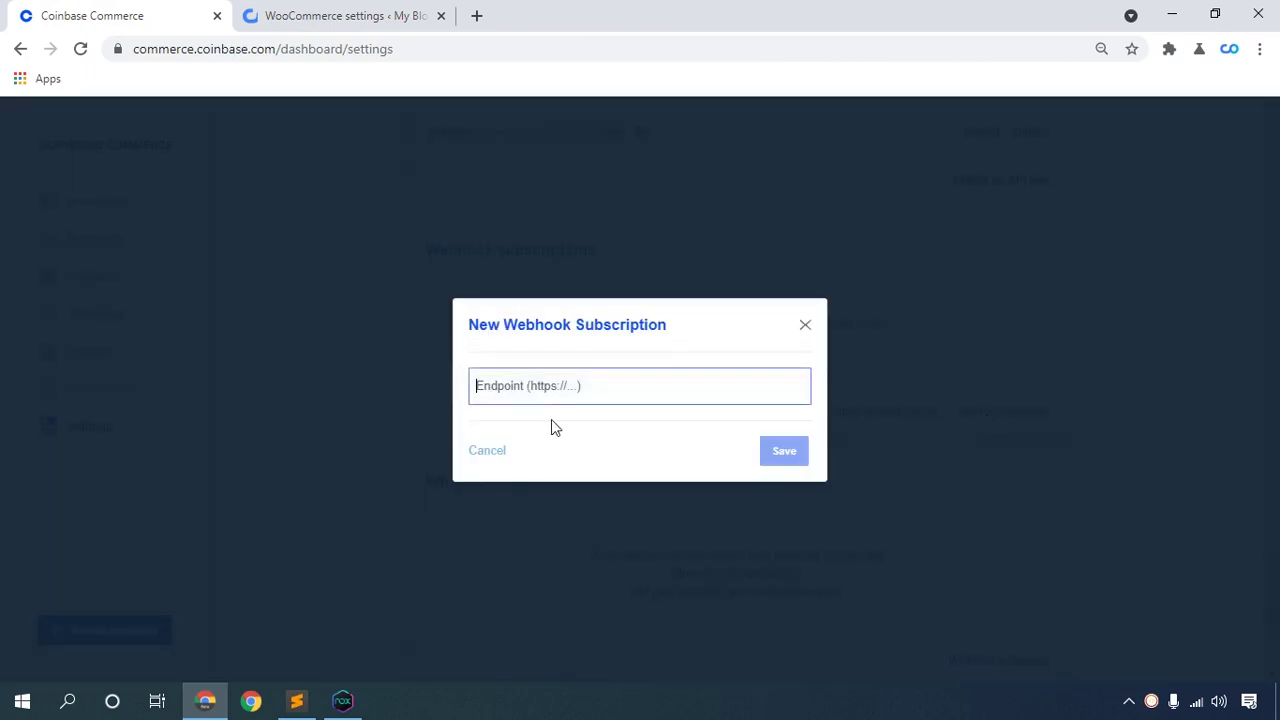
right_click(552, 380)
click(628, 163)
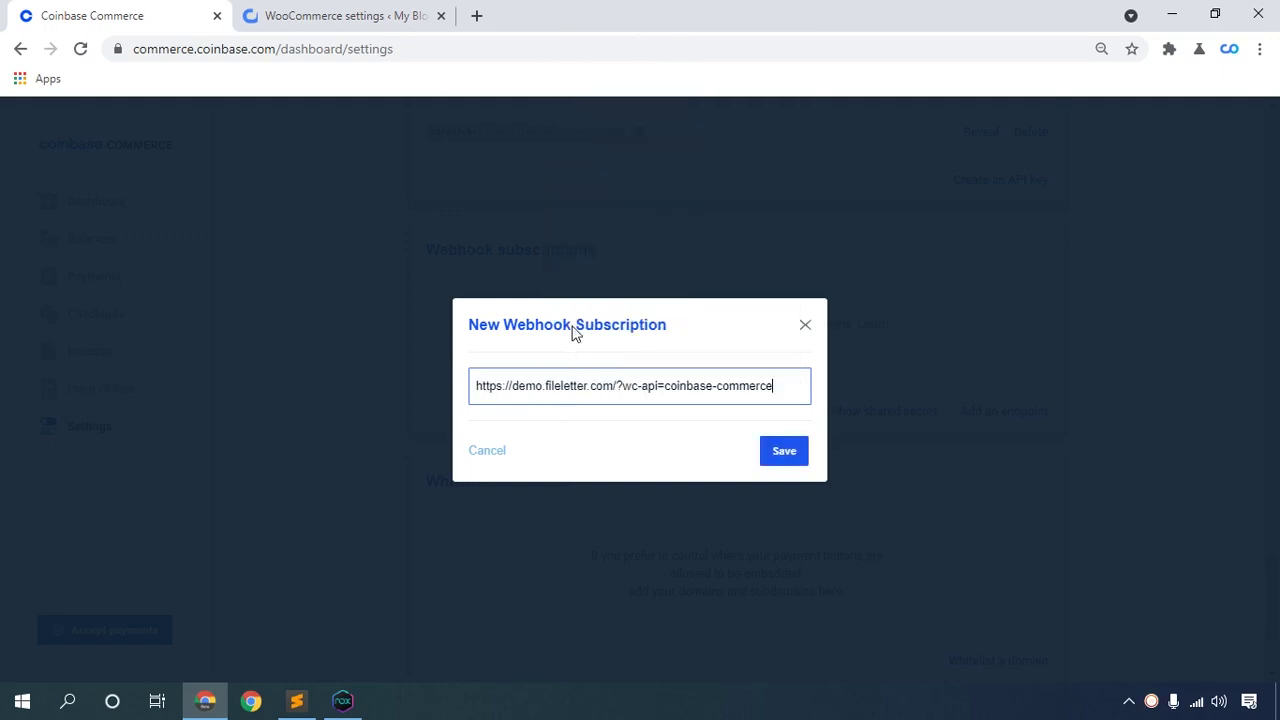
click(768, 455)
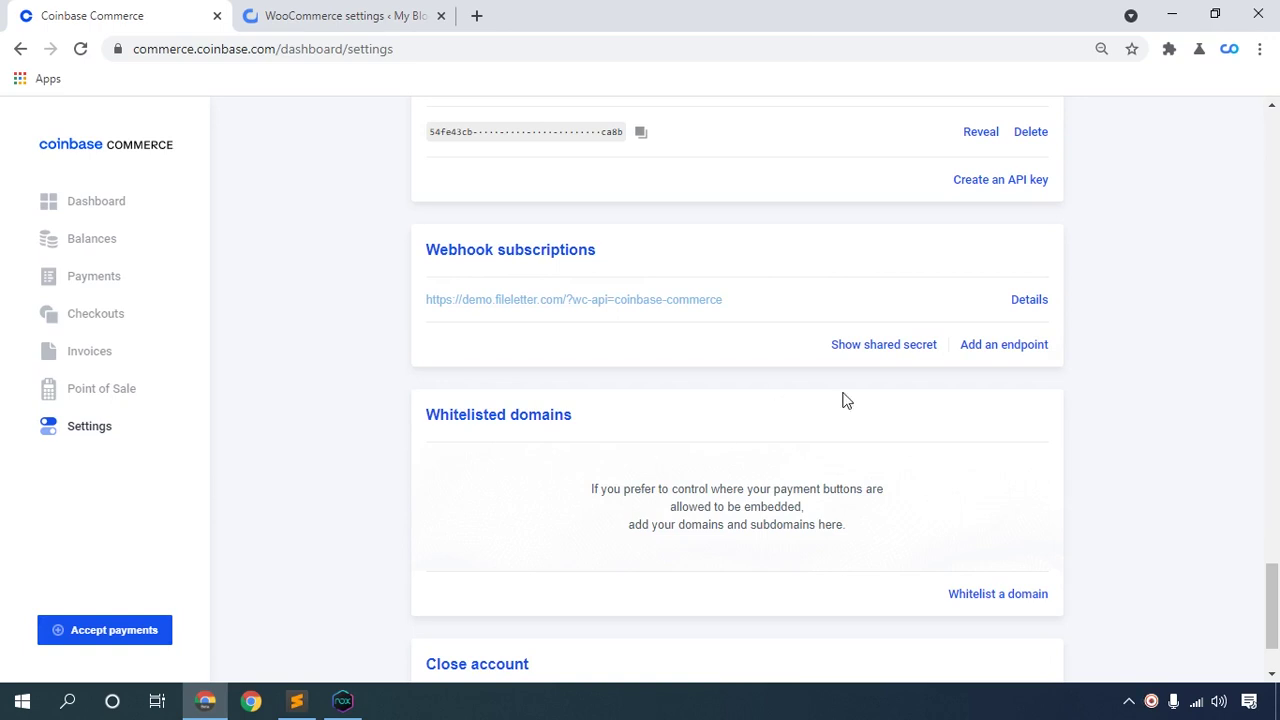
- Reveal and copy the webhook shared secret, then return to the WooCommerce settings
click(875, 346)
click(752, 396)
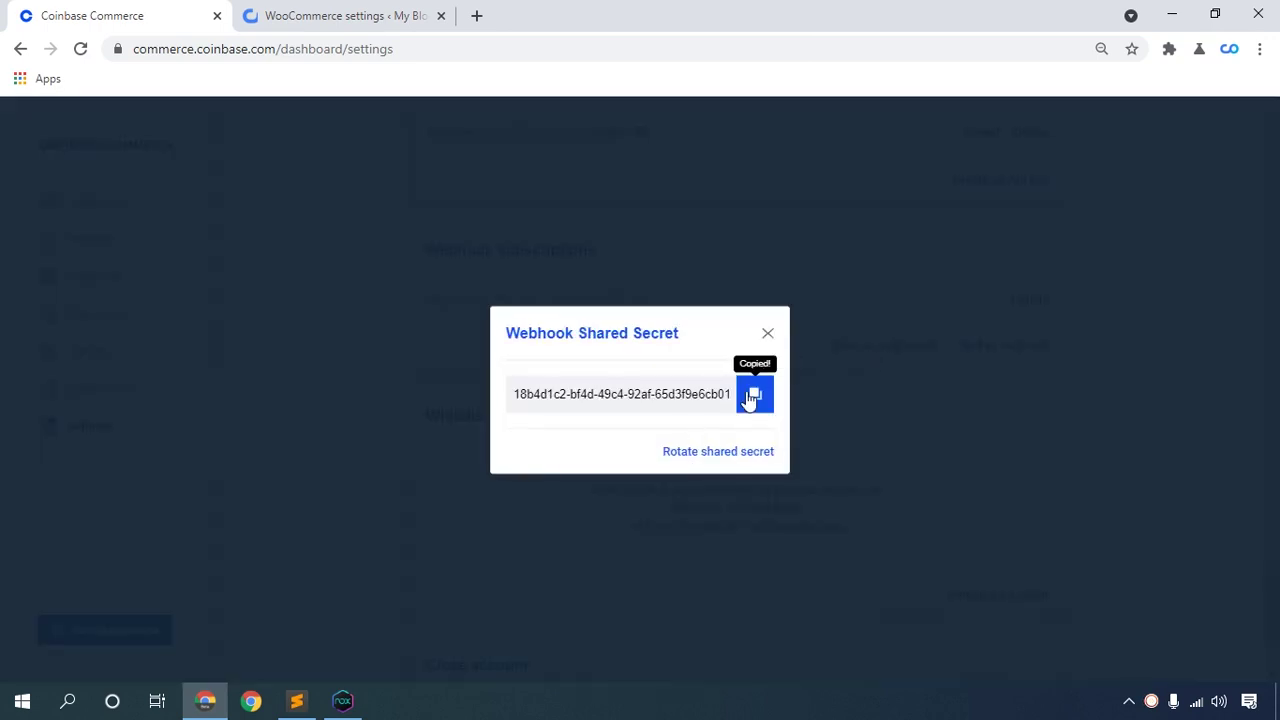
click(400, 18)
- Paste the copied shared secret into the Webhook Shared Secret field
click(491, 397)
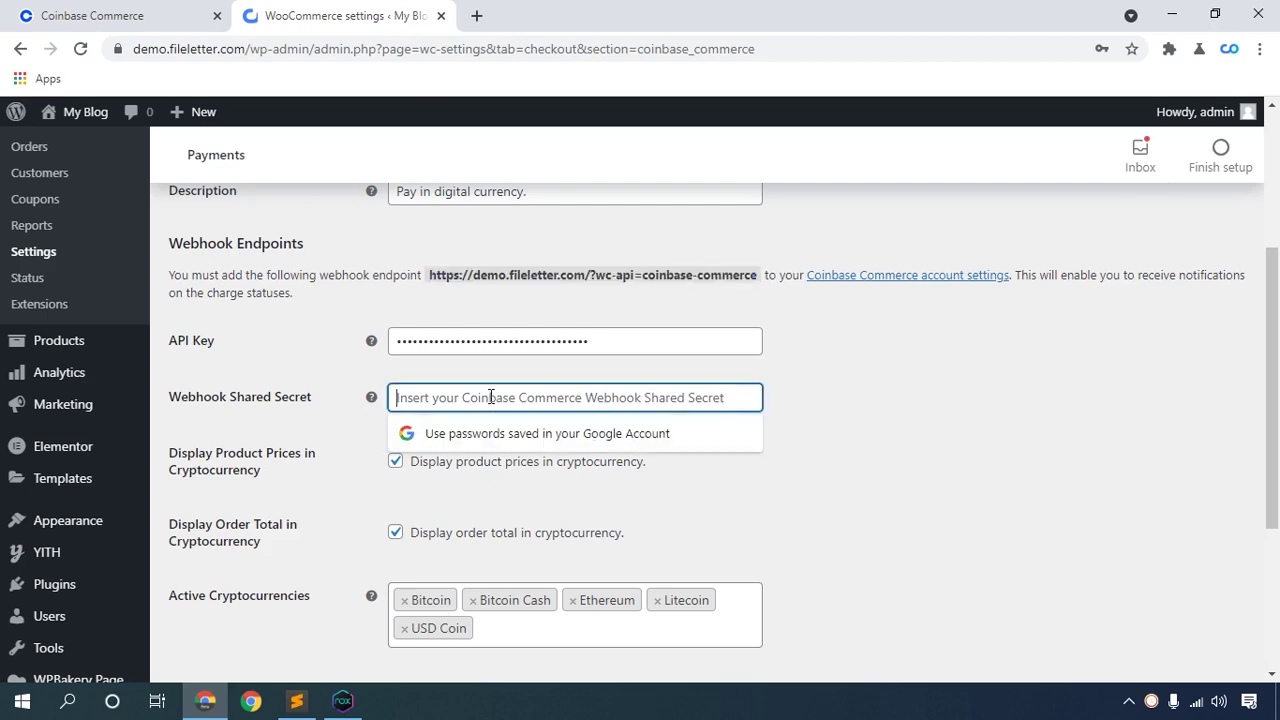
key(ctrl+v)
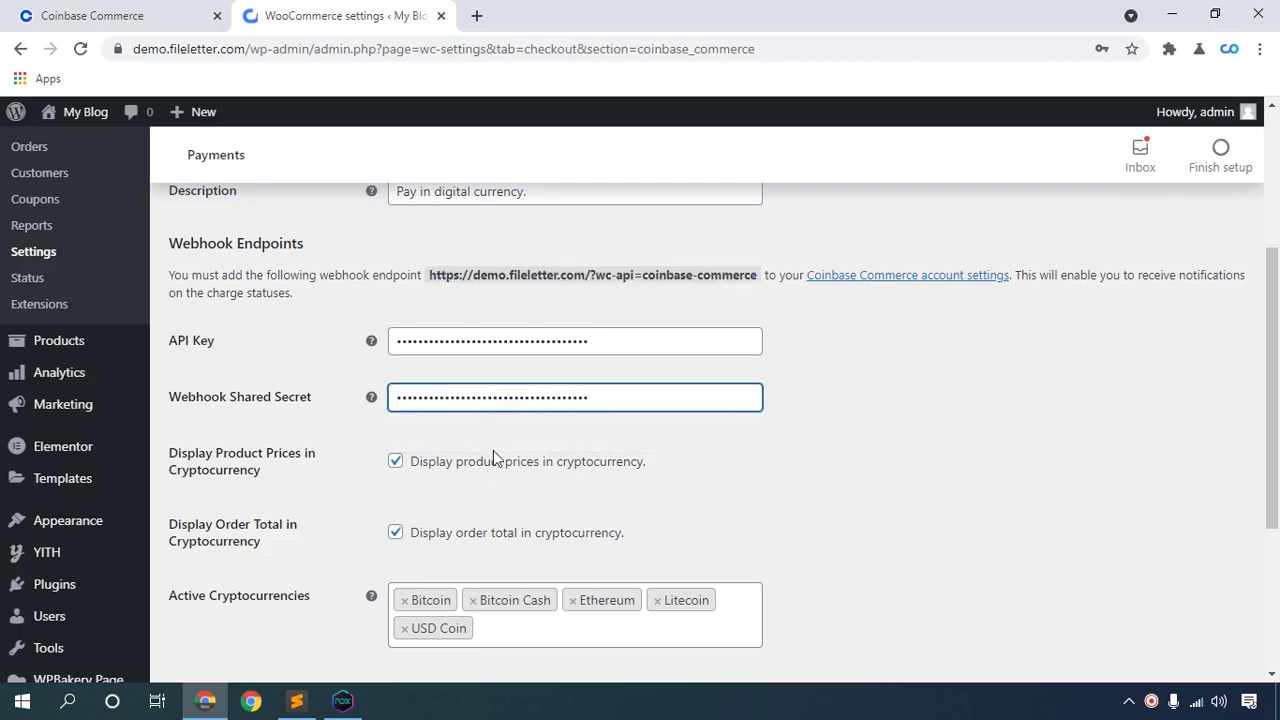
scroll(500, 470, down, 1)
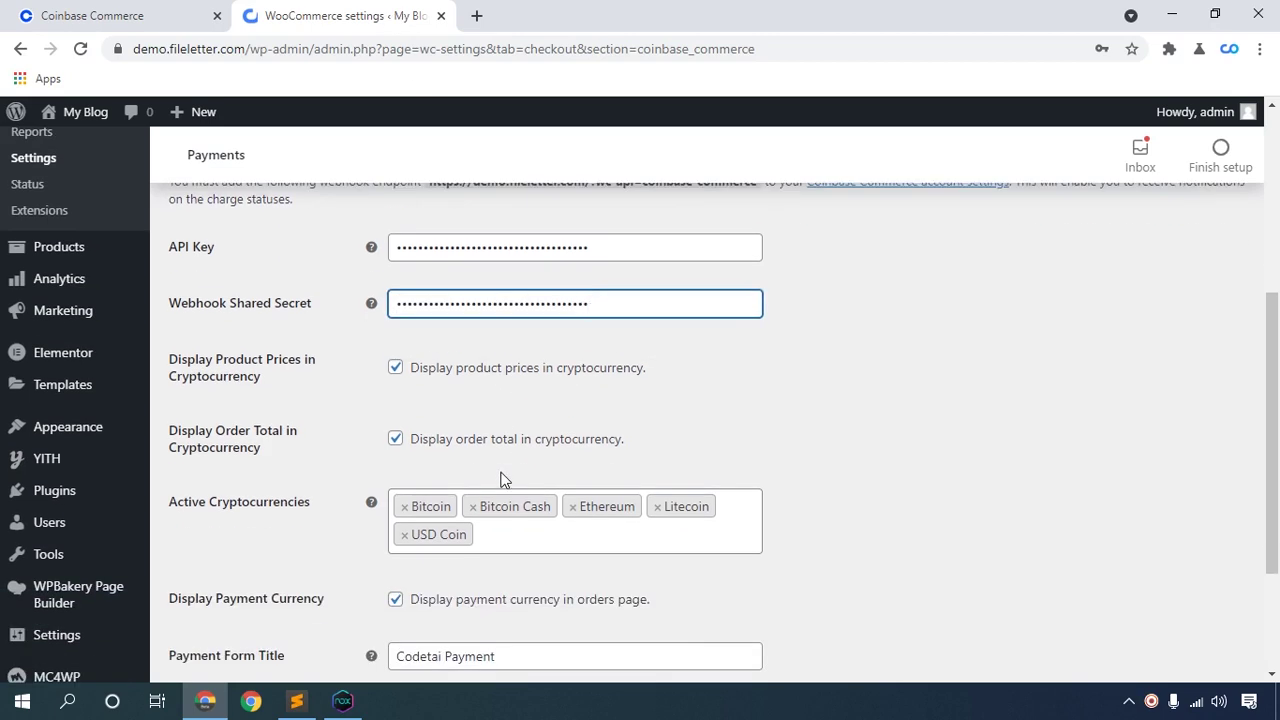
scroll(501, 479, down, 1)
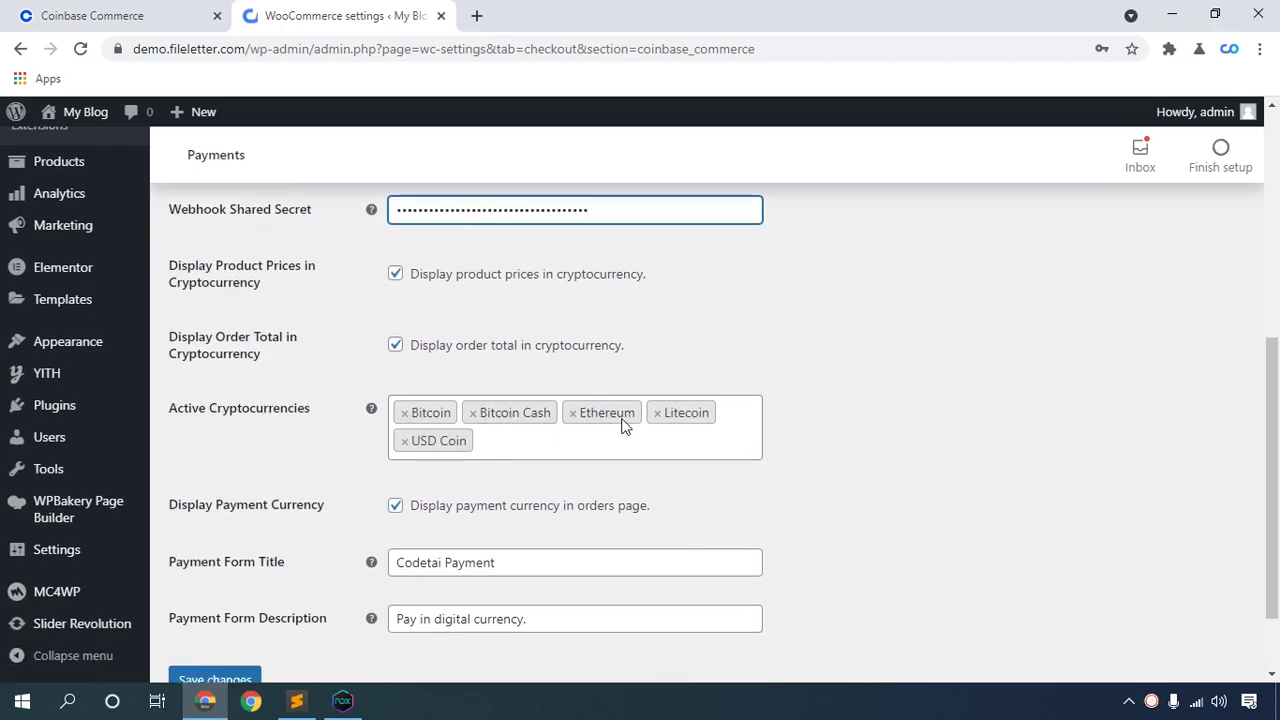
- Remove USD Coin from the active cryptocurrencies and add it back
click(478, 444)
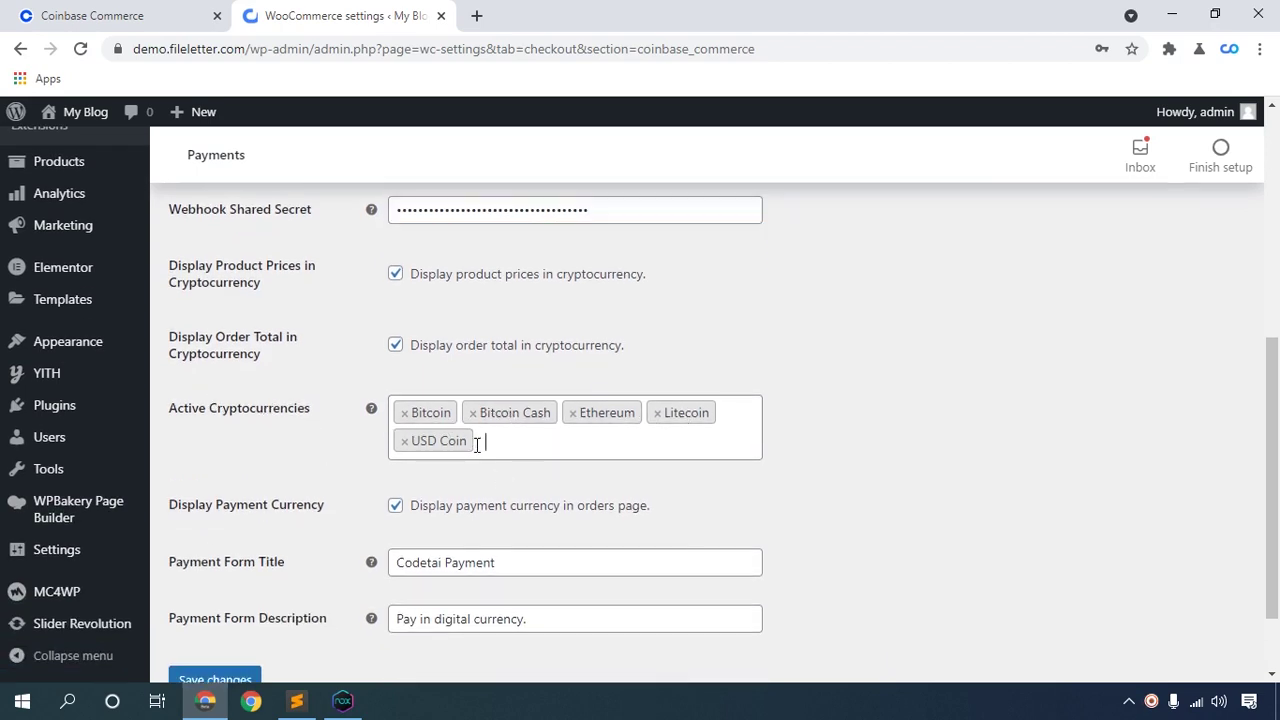
click(404, 441)
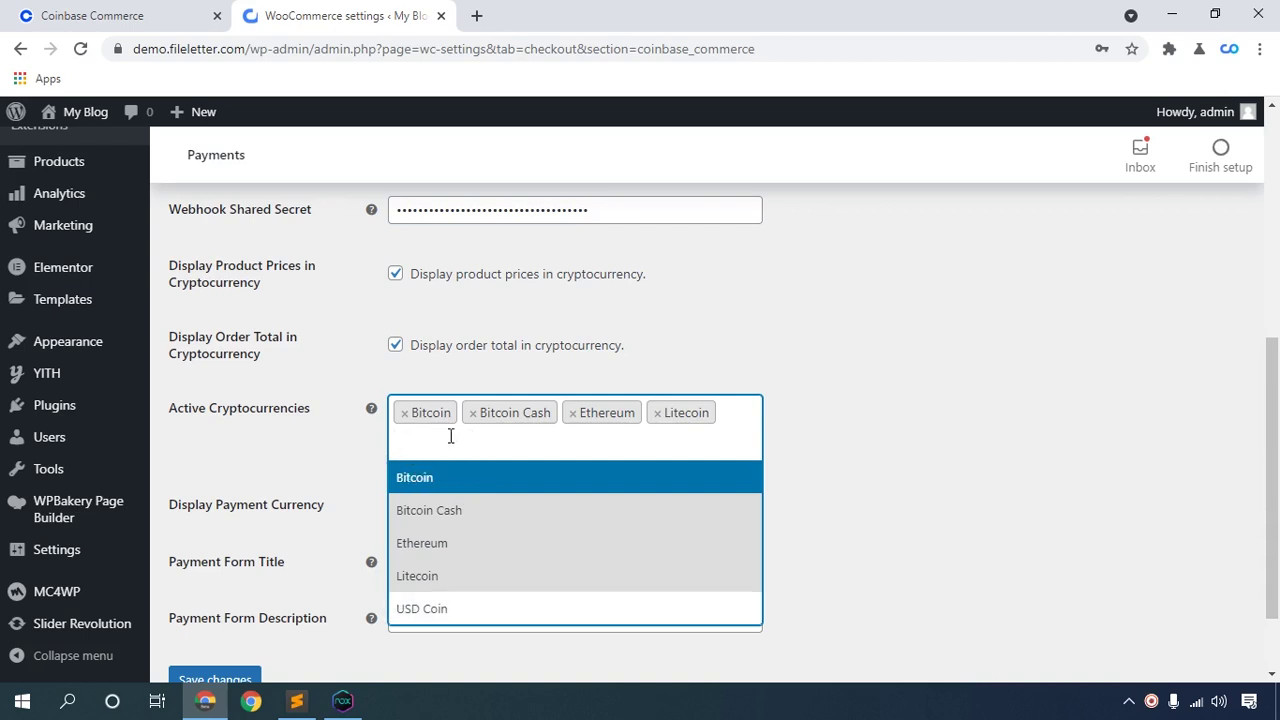
click(487, 606)
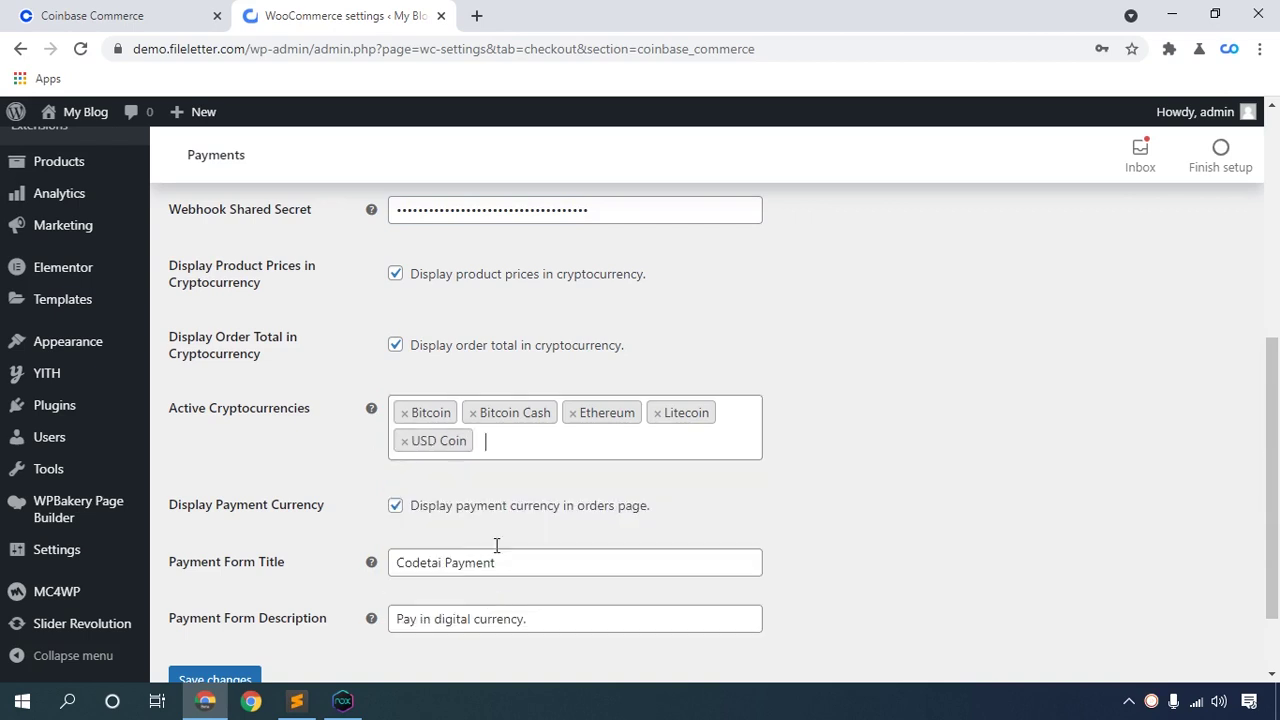
scroll(511, 517, down, 1)
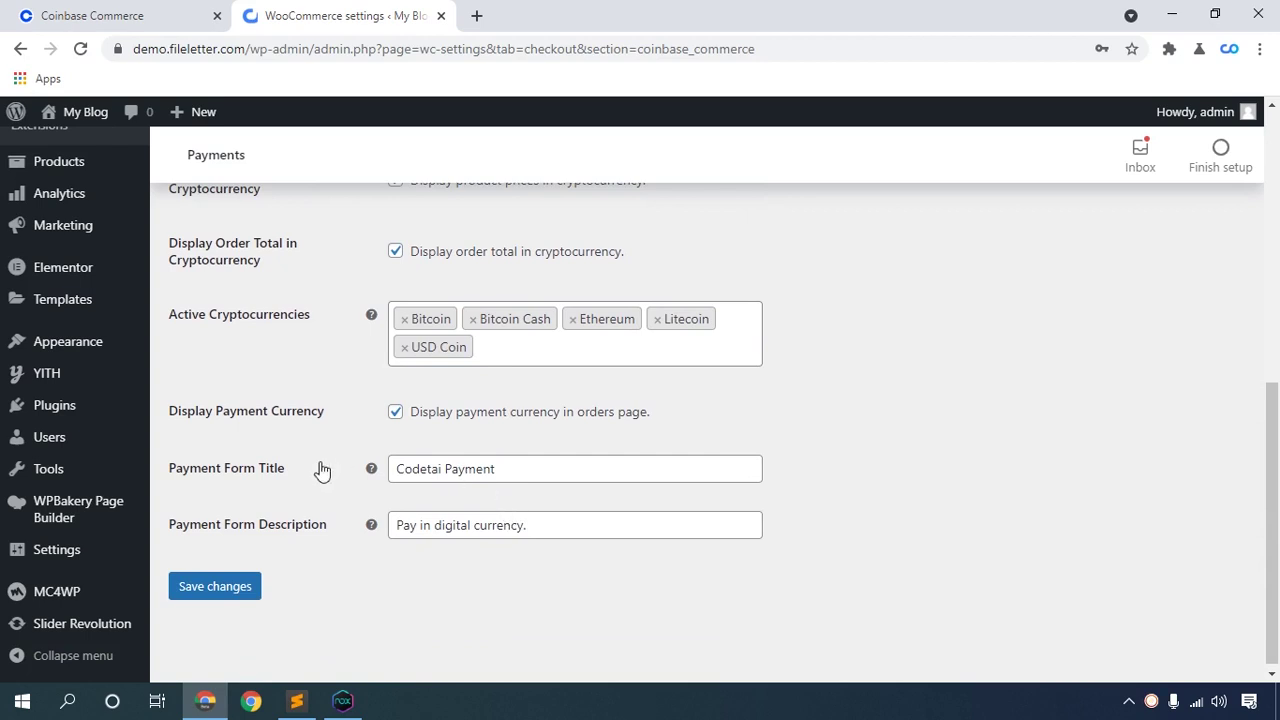
- Leave the payment form title and description unchanged and save the gateway settings
triple_click(522, 470)
click(195, 532)
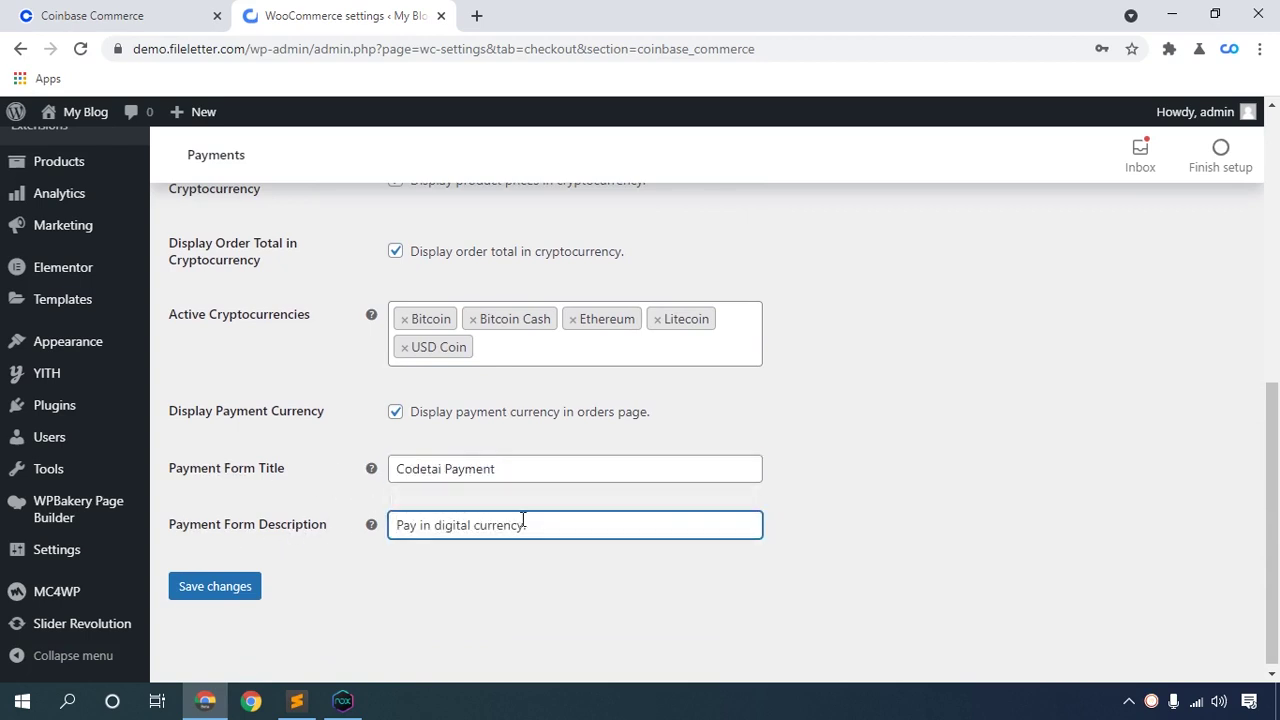
drag(580, 522, 314, 534)
click(391, 569)
scroll(391, 569, up, 6)
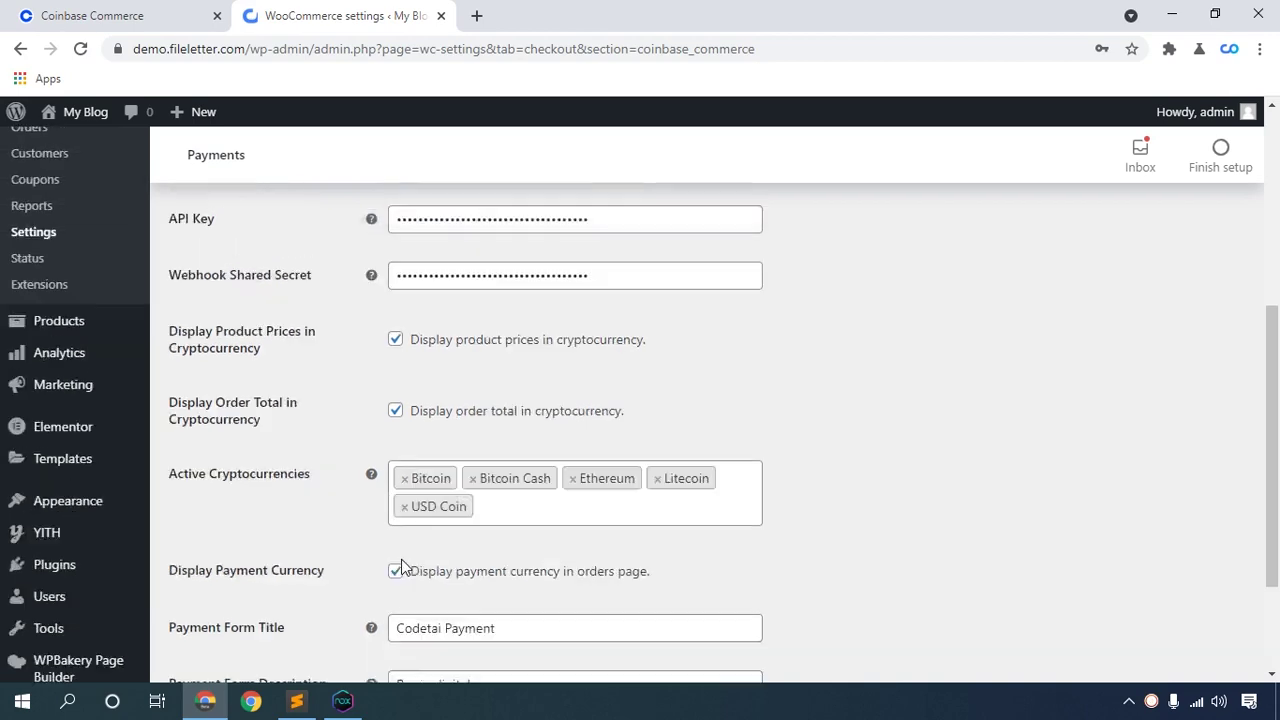
scroll(400, 550, down, 10)
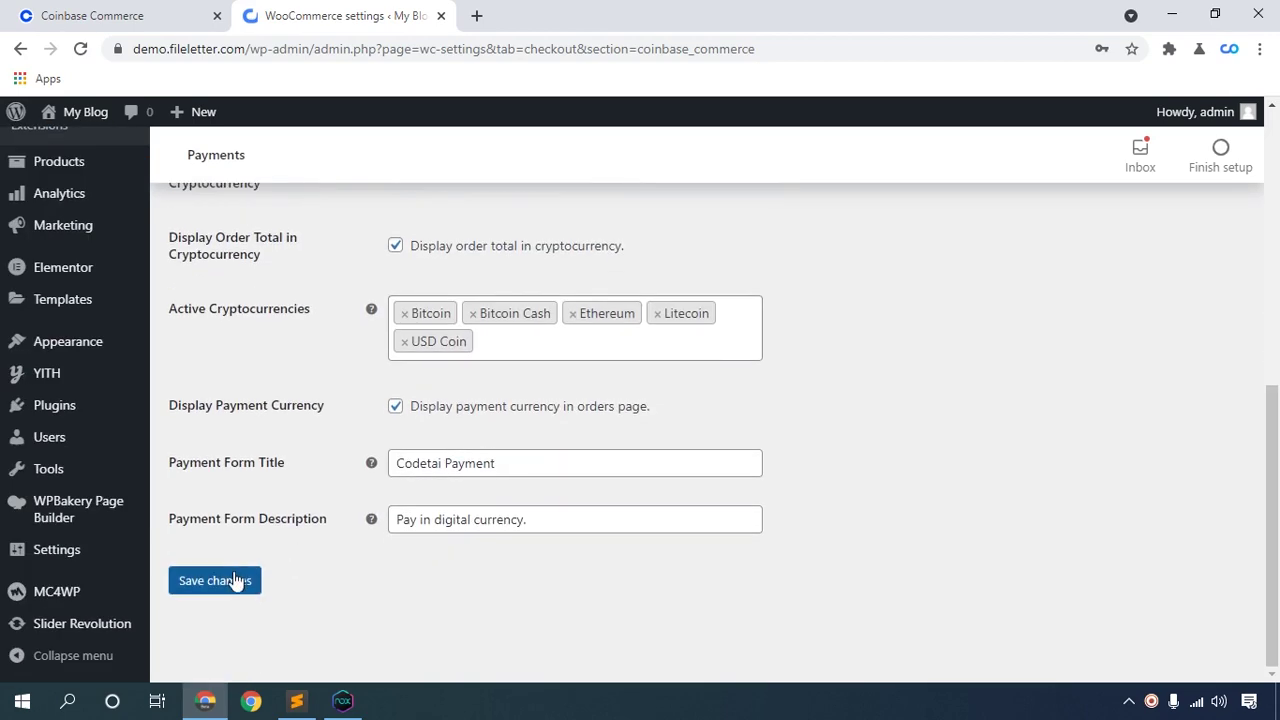
click(234, 581)
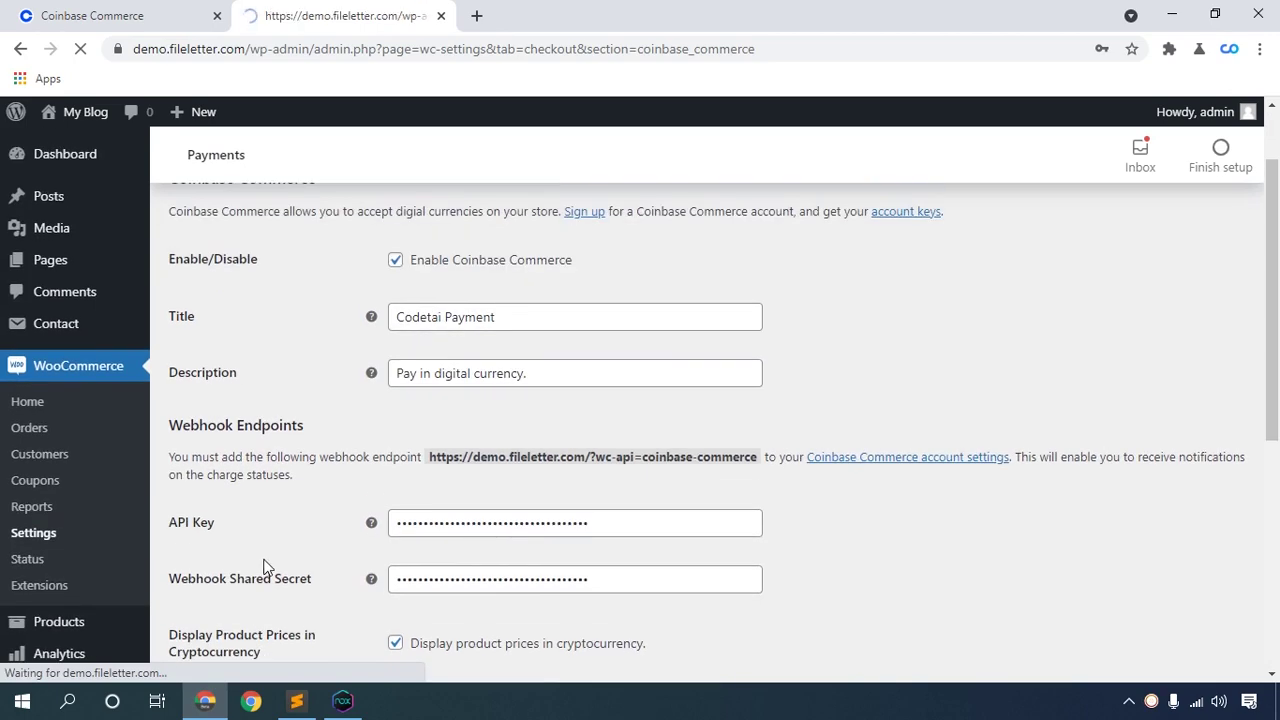
- Dismiss the feedback prompt and re-tick Enable Coinbase Commerce
scroll(264, 567, down, 2)
scroll(264, 567, up, 2)
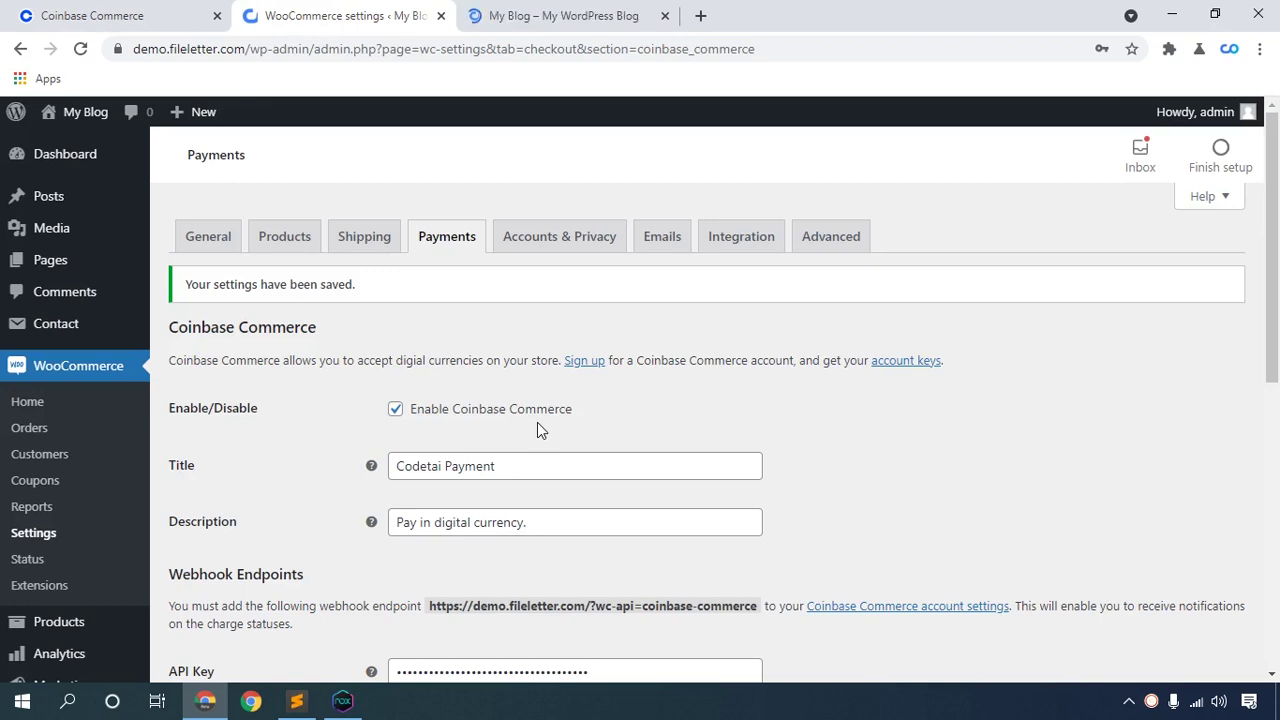
scroll(537, 422, down, 1)
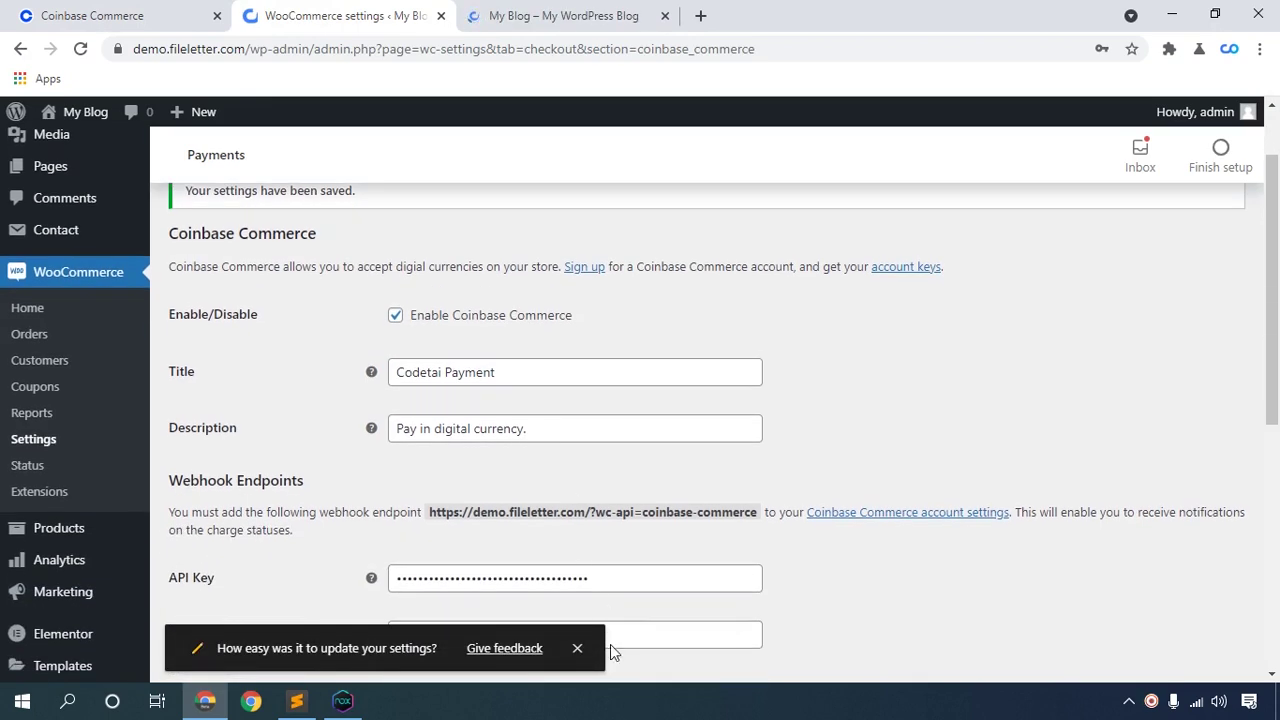
click(578, 649)
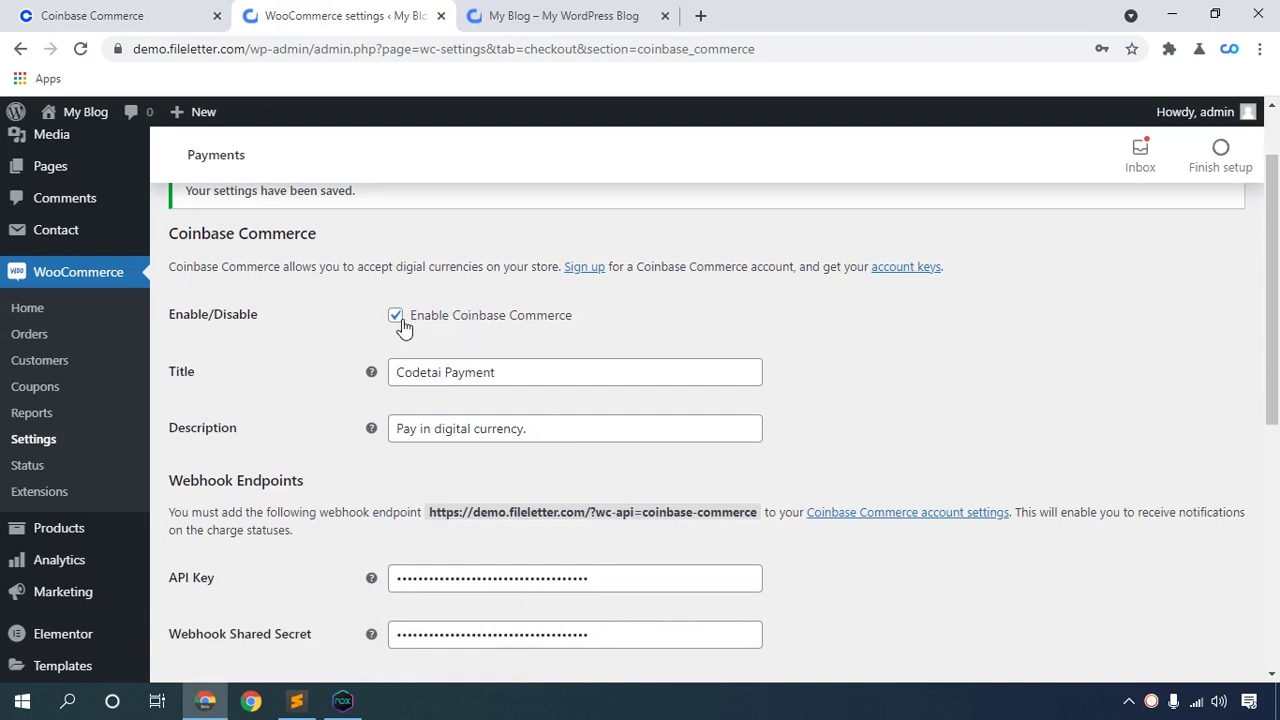
click(398, 318)
click(398, 318)
scroll(547, 371, down, 10)
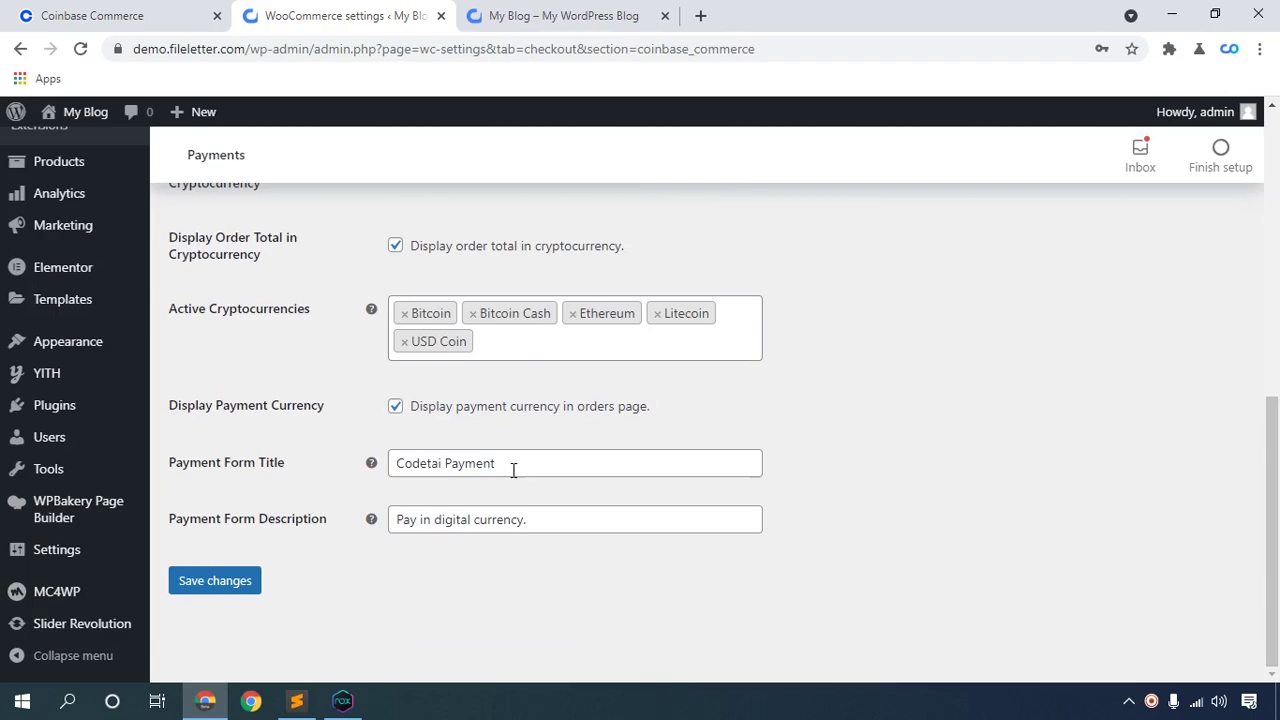
- Save the gateway settings again and open the store's home page
click(243, 580)
click(560, 15)
scroll(443, 451, down, 15)
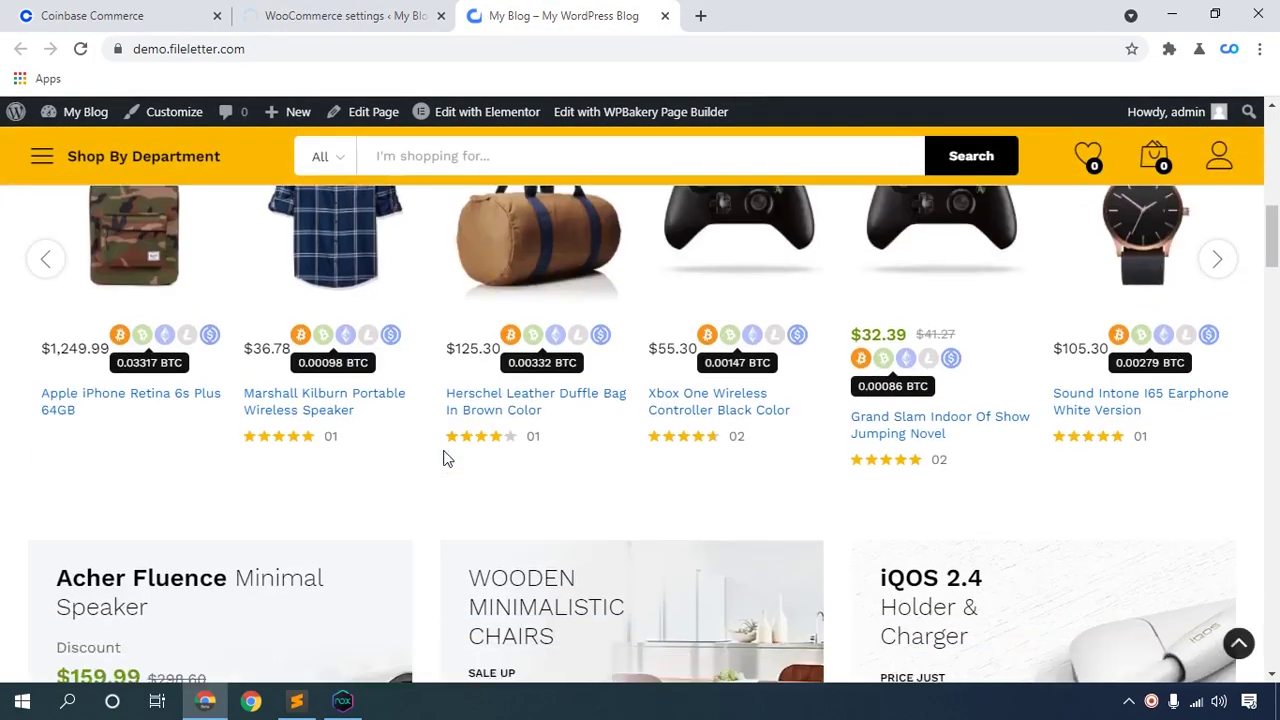
scroll(167, 345, up, 1)
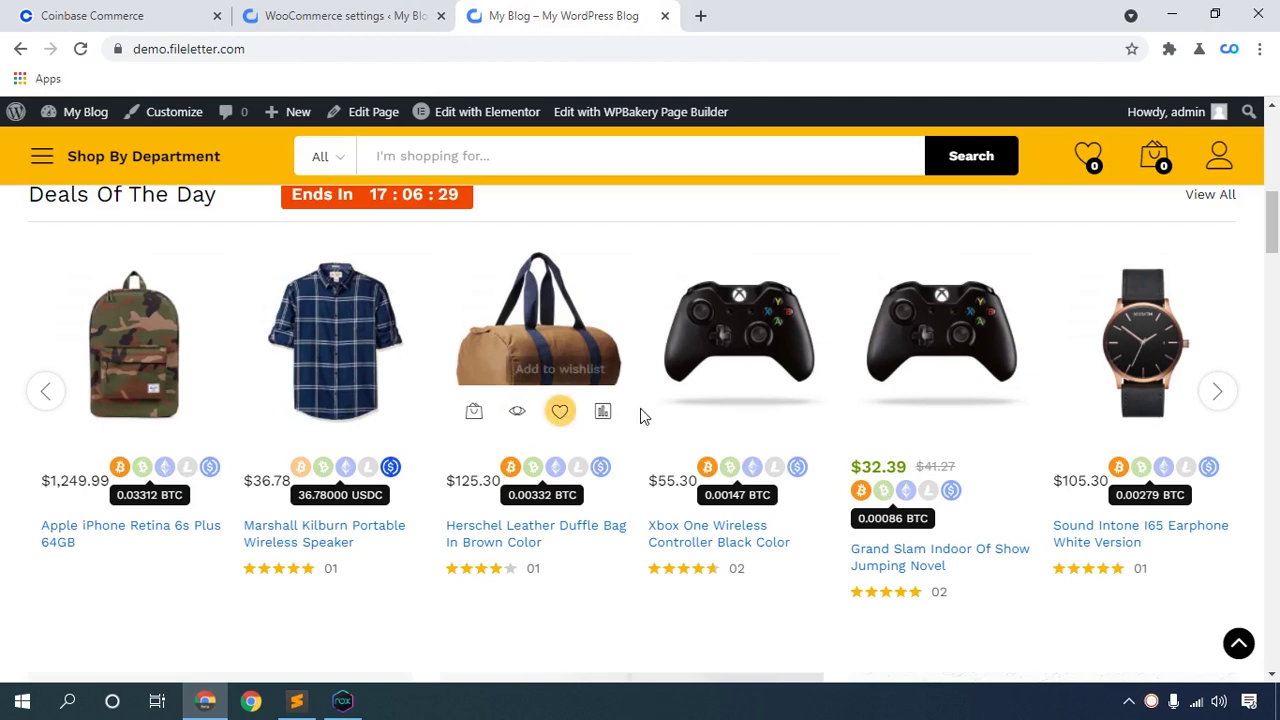
- Add the Xbox One Wireless Controller Black Color to the cart and proceed to checkout
click(698, 374)
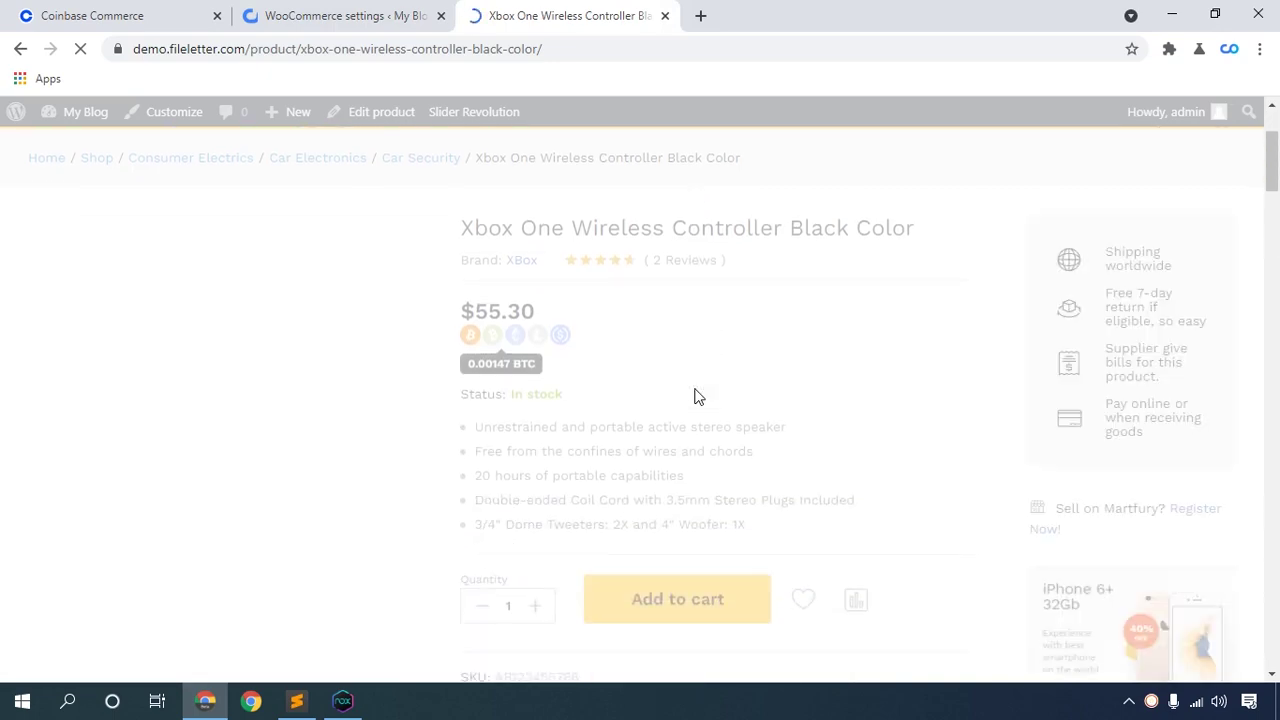
scroll(690, 400, down, 2)
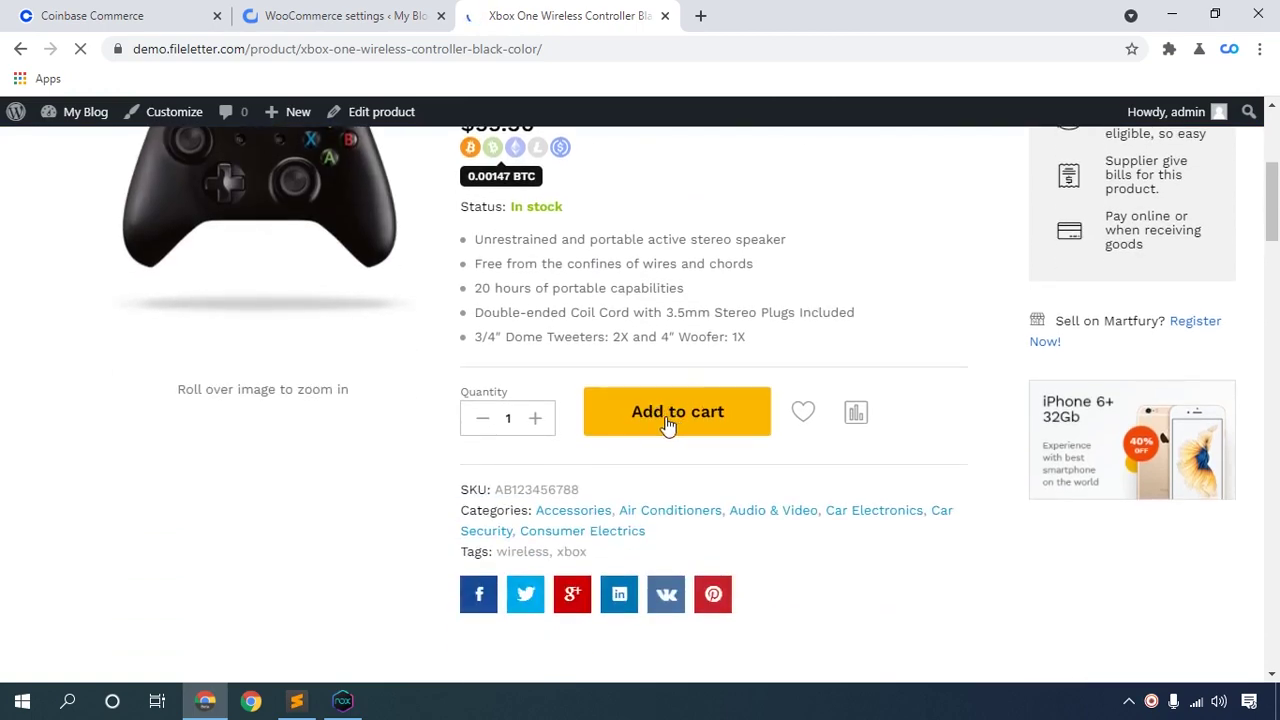
click(668, 421)
scroll(717, 424, up, 2)
scroll(740, 420, up, 2)
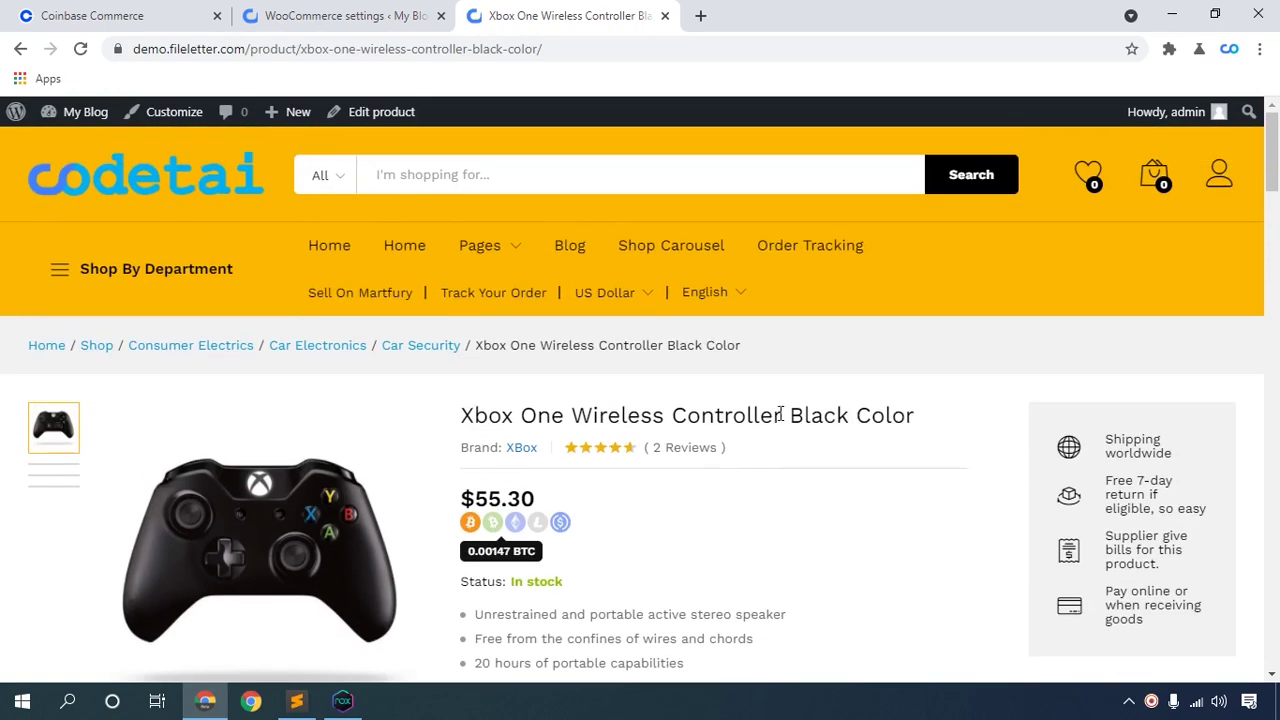
scroll(880, 410, down, 5)
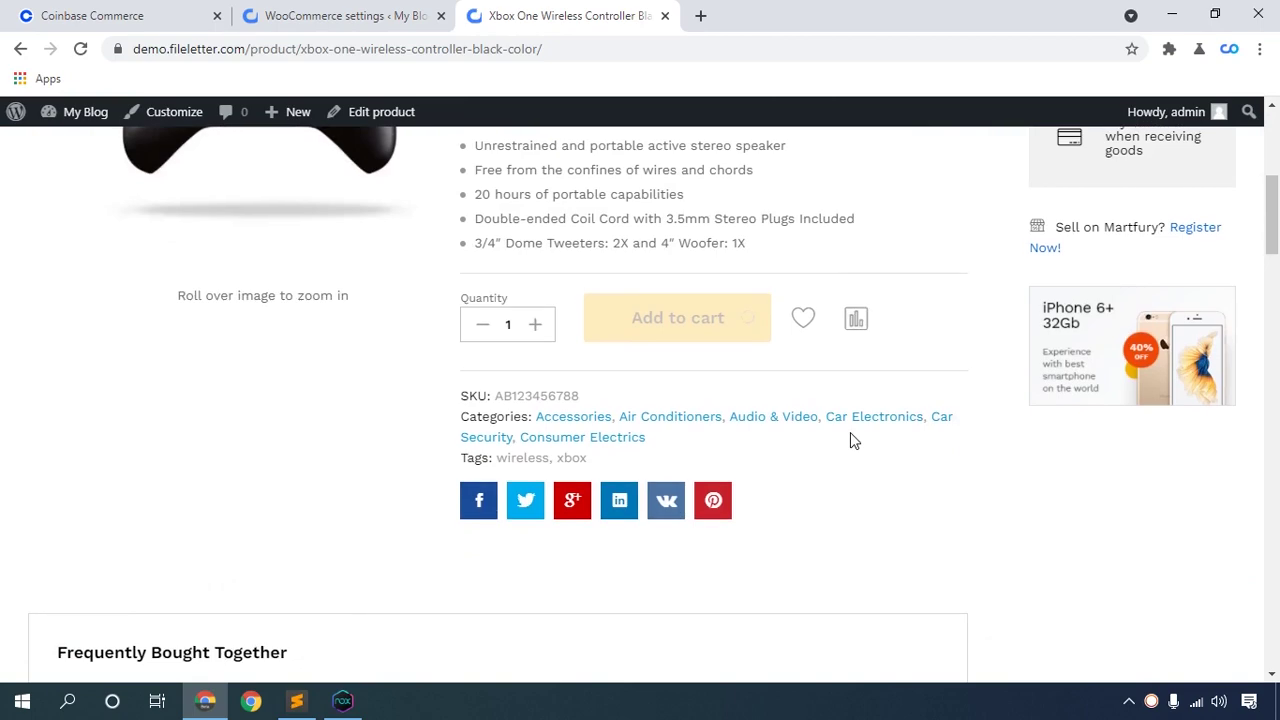
scroll(850, 435, up, 3)
scroll(1017, 331, up, 2)
scroll(966, 357, down, 3)
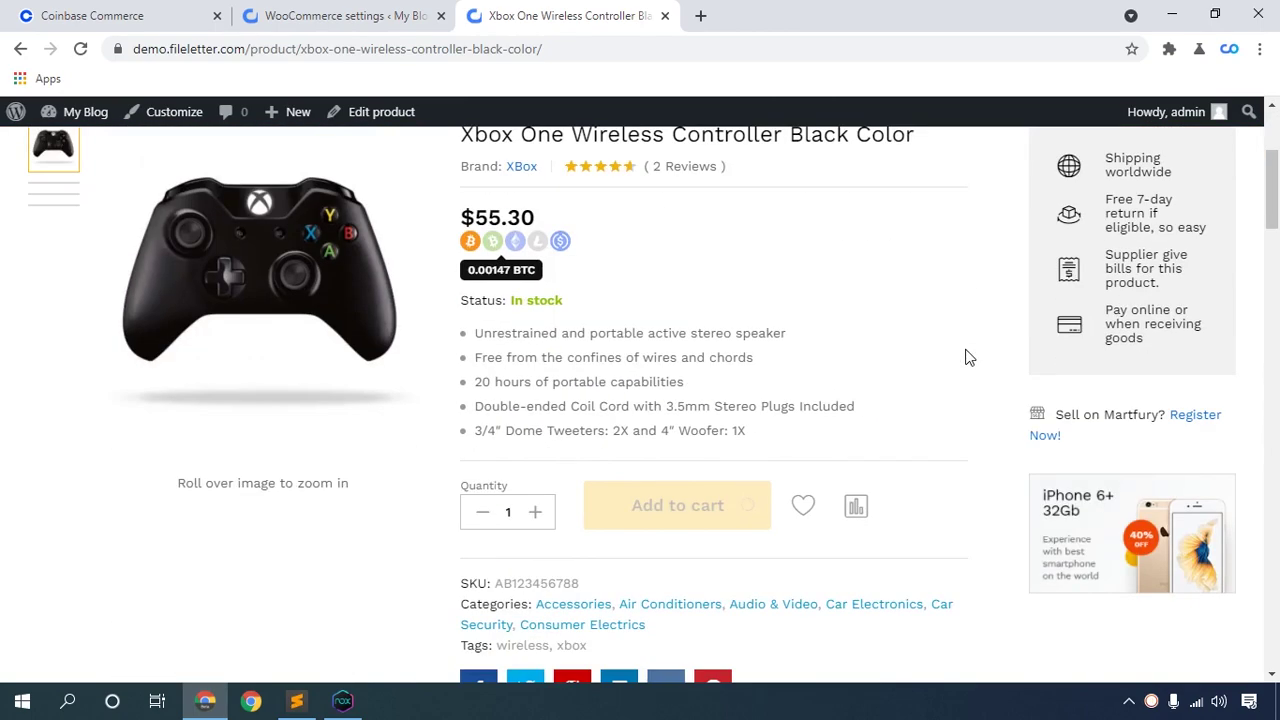
scroll(990, 372, up, 3)
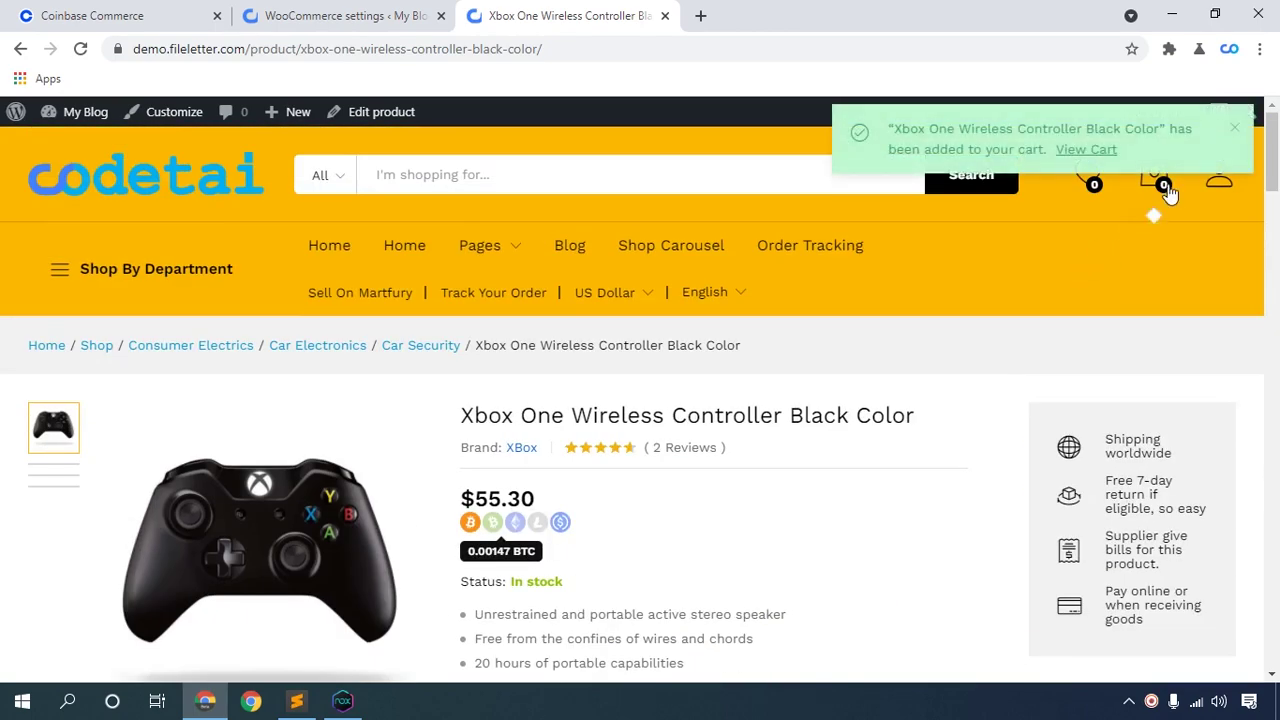
mouse_move(1160, 192)
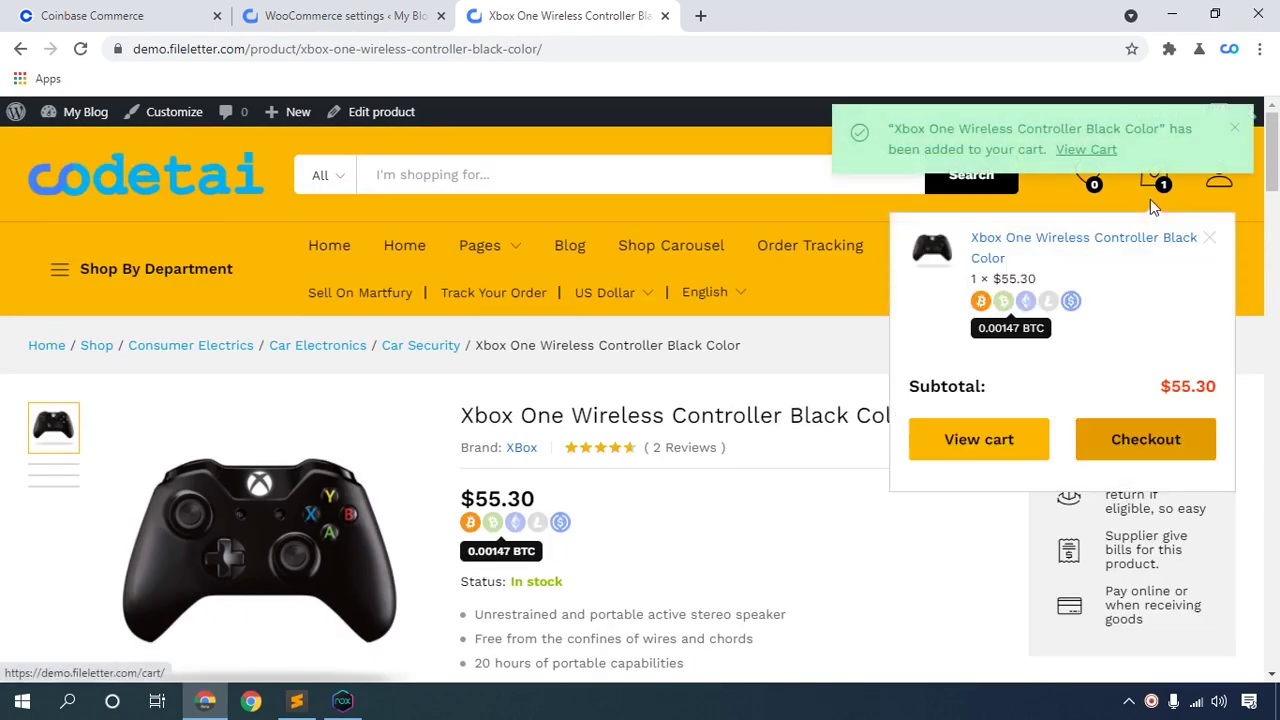
click(1121, 450)
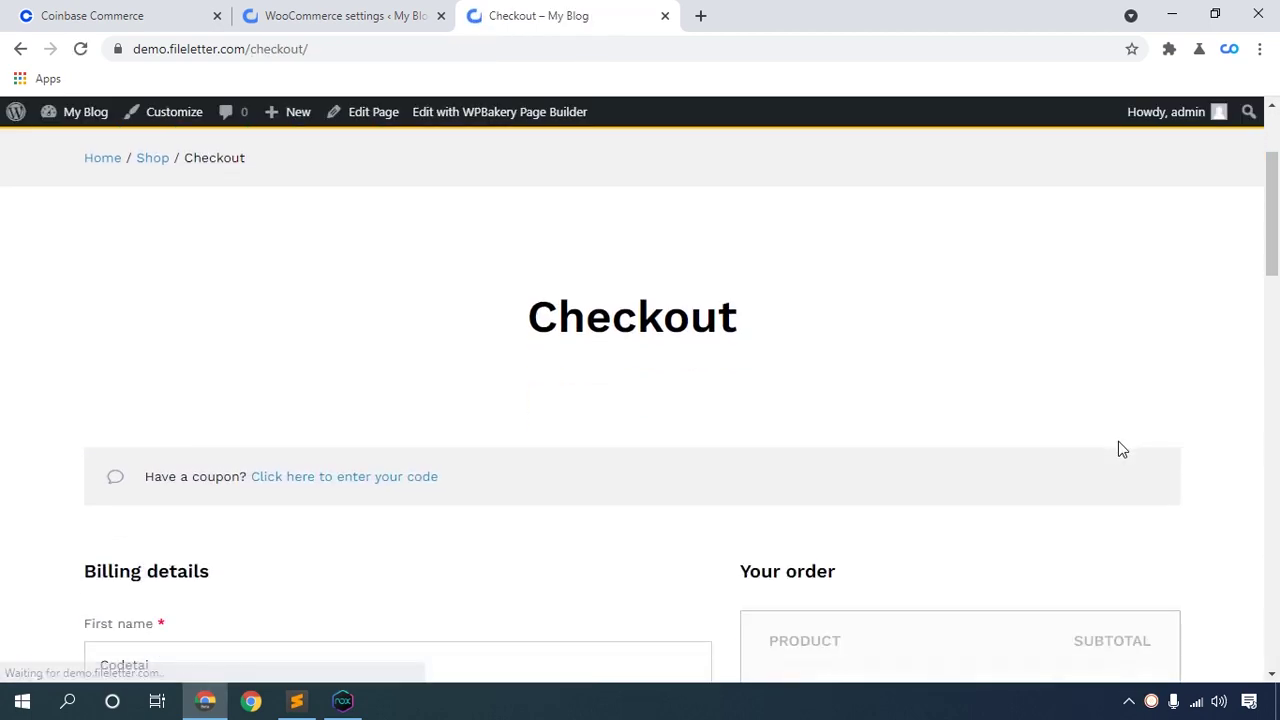
- Review the Codetai Payment method on checkout and close the Coinbase Commerce account tab
scroll(1118, 441, down, 3)
scroll(1118, 445, down, 3)
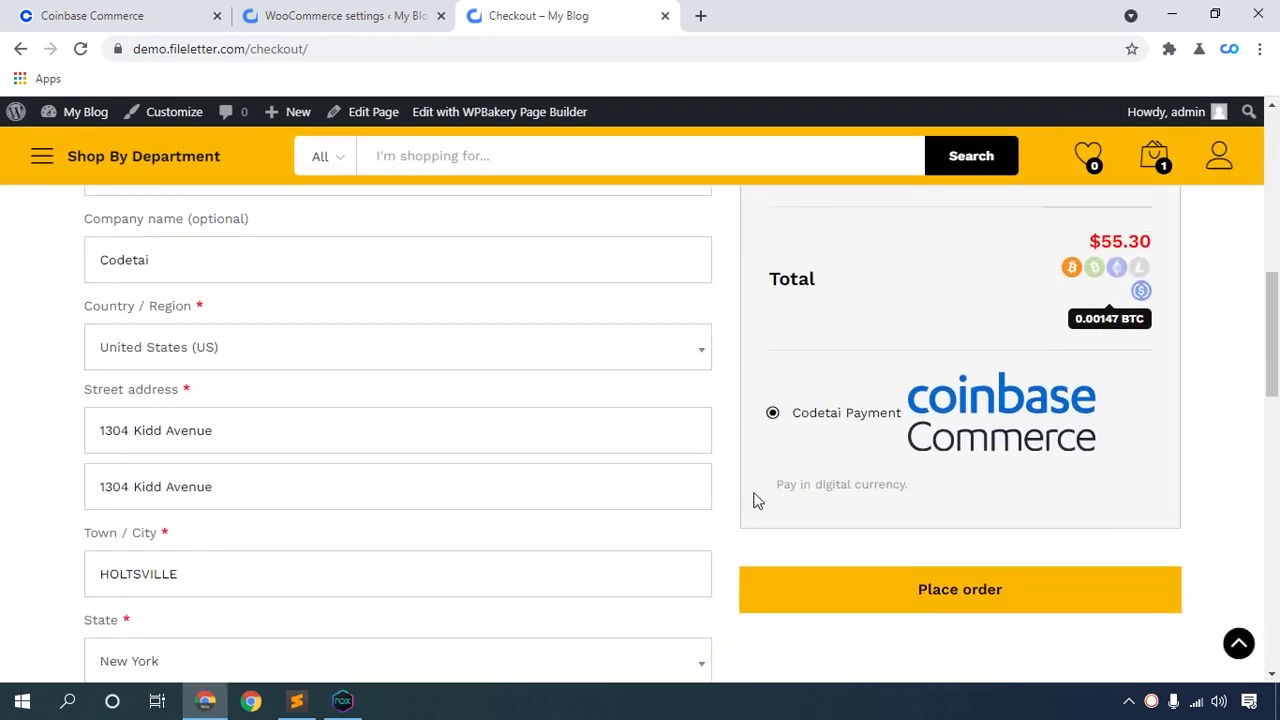
drag(757, 500, 911, 502)
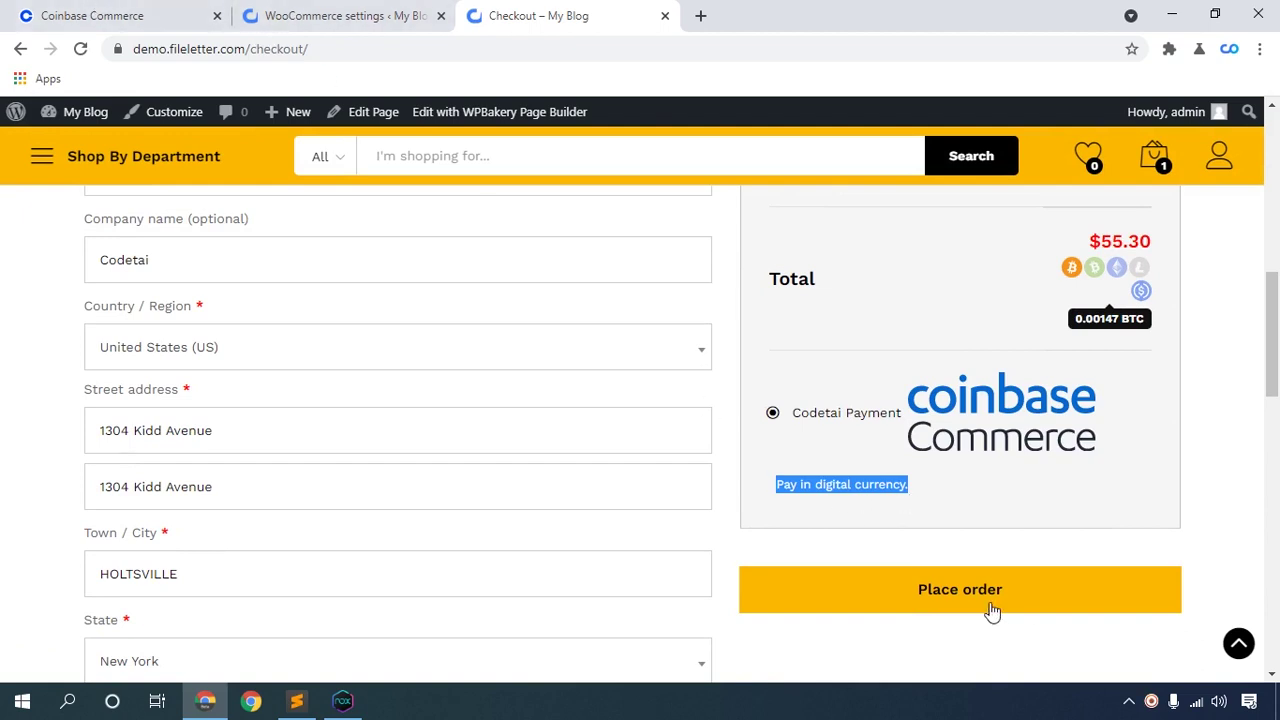
click(14, 10)
click(252, 14)
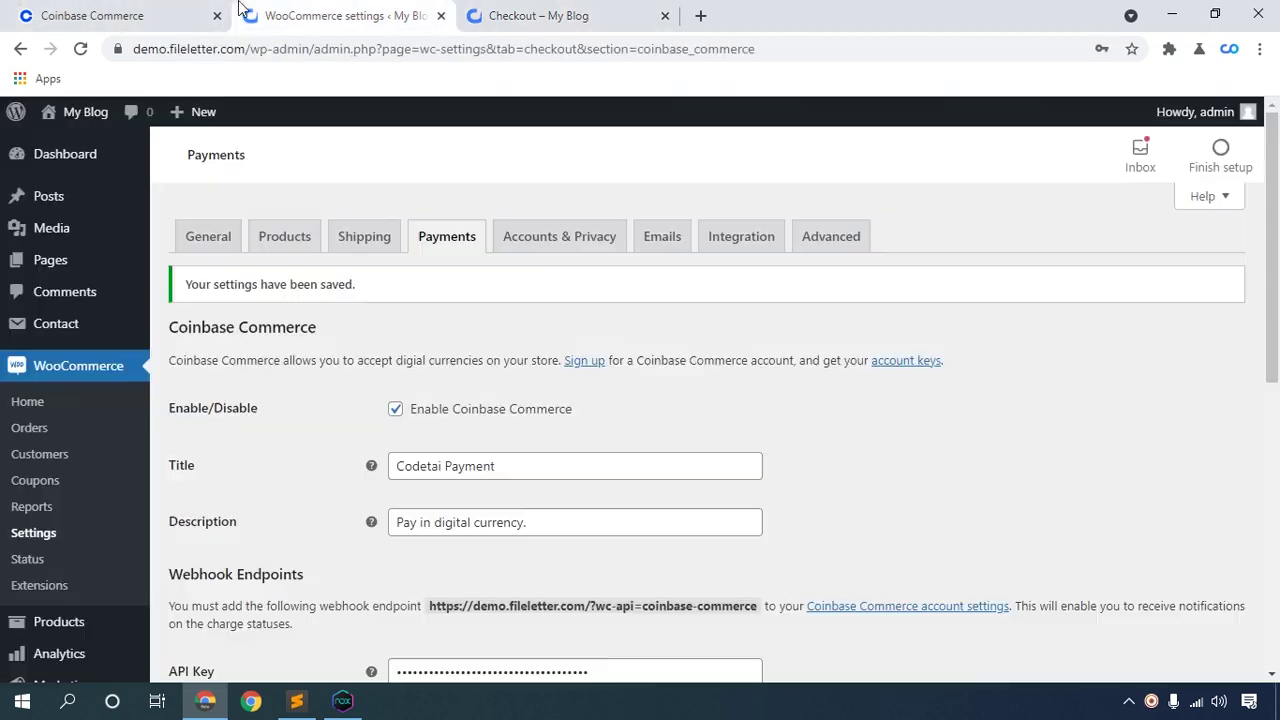
click(114, 14)
click(217, 16)
- Check the payment form description, then place the $55.30 test order via Codetai Payment
scroll(538, 531, down, 10)
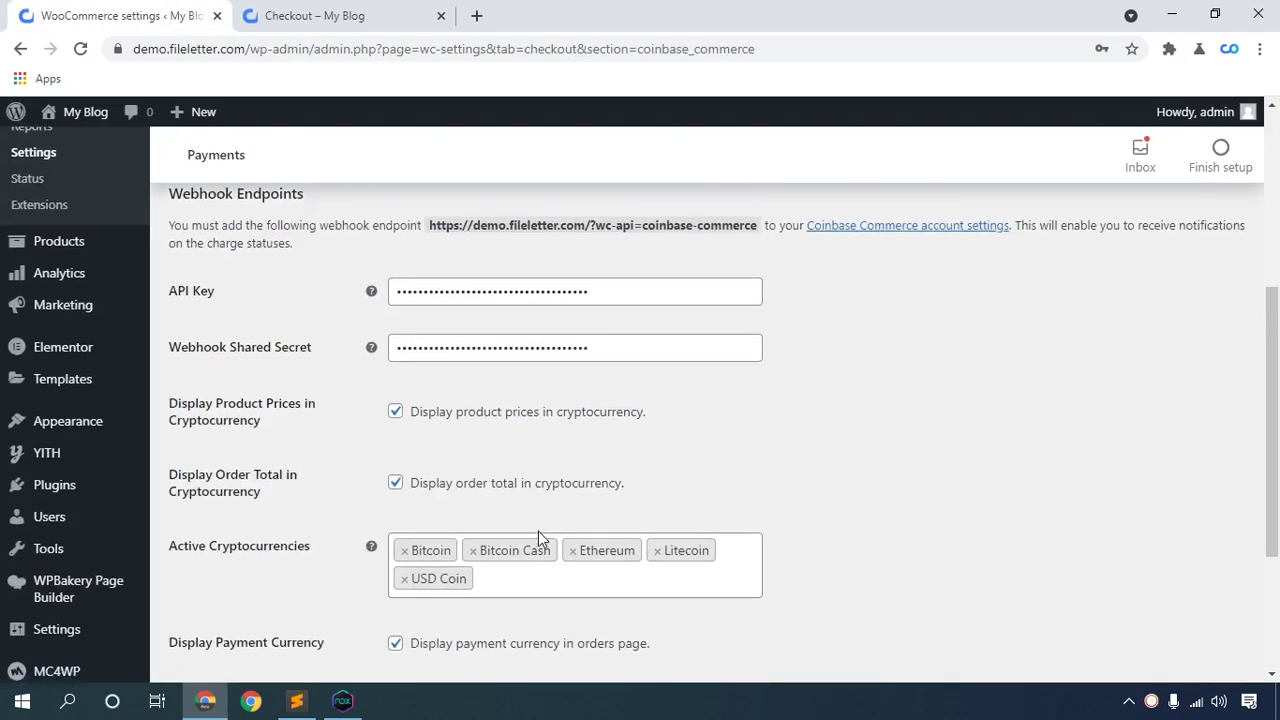
drag(538, 531, 309, 531)
click(429, 557)
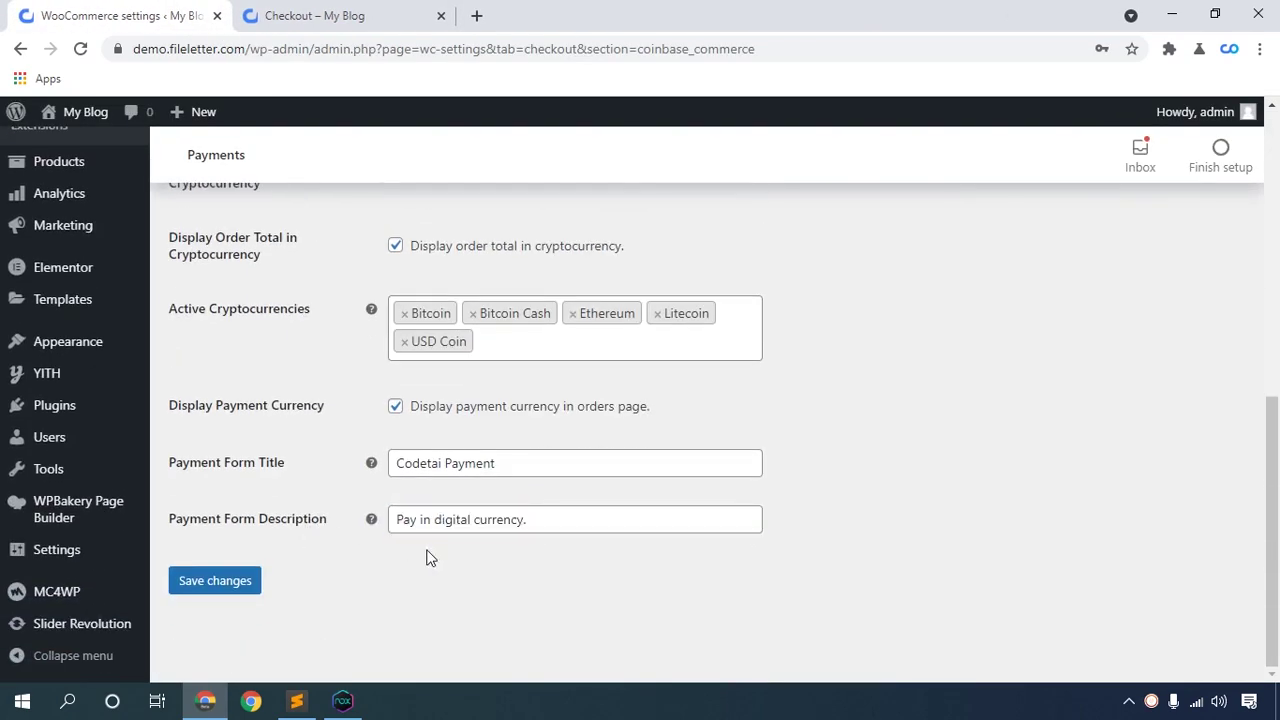
drag(526, 526, 400, 525)
click(464, 576)
drag(537, 513, 389, 519)
click(436, 565)
click(398, 10)
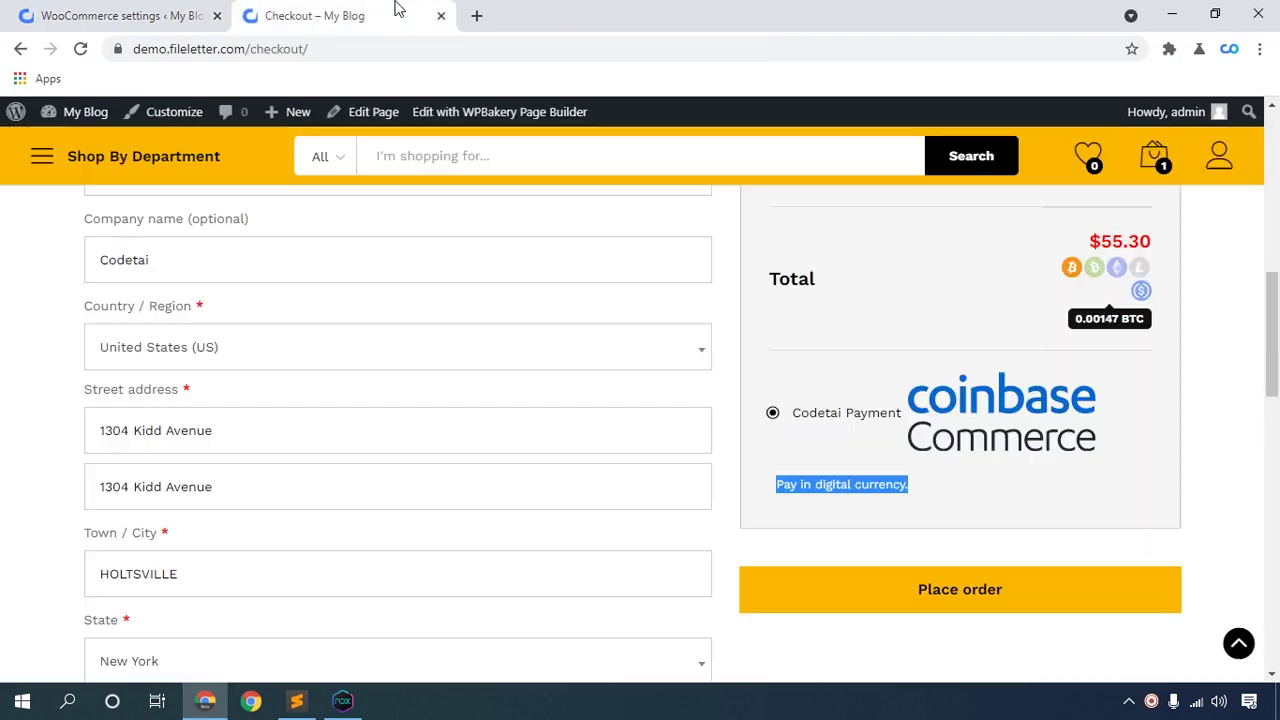
click(946, 603)
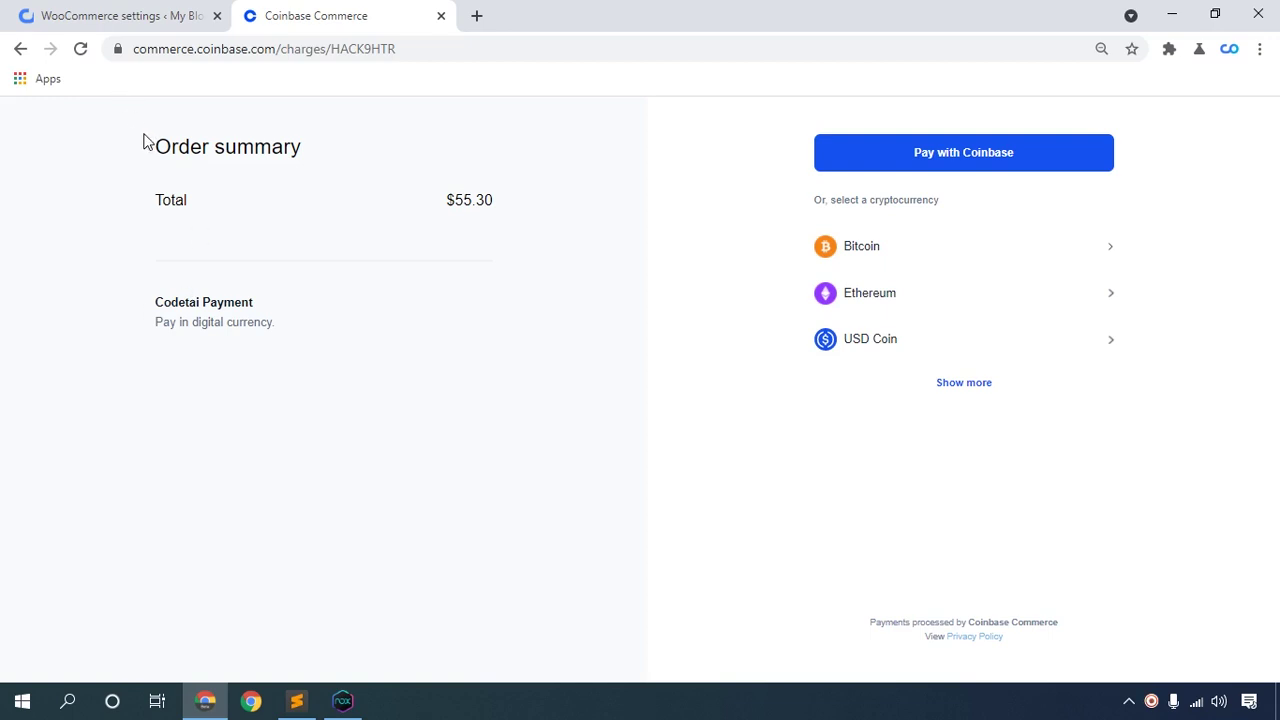
- Compare the charge page's Codetai Payment title with the Payment Form Title setting
drag(143, 142, 322, 142)
click(276, 195)
drag(155, 307, 280, 300)
key(ctrl+shift+Tab)
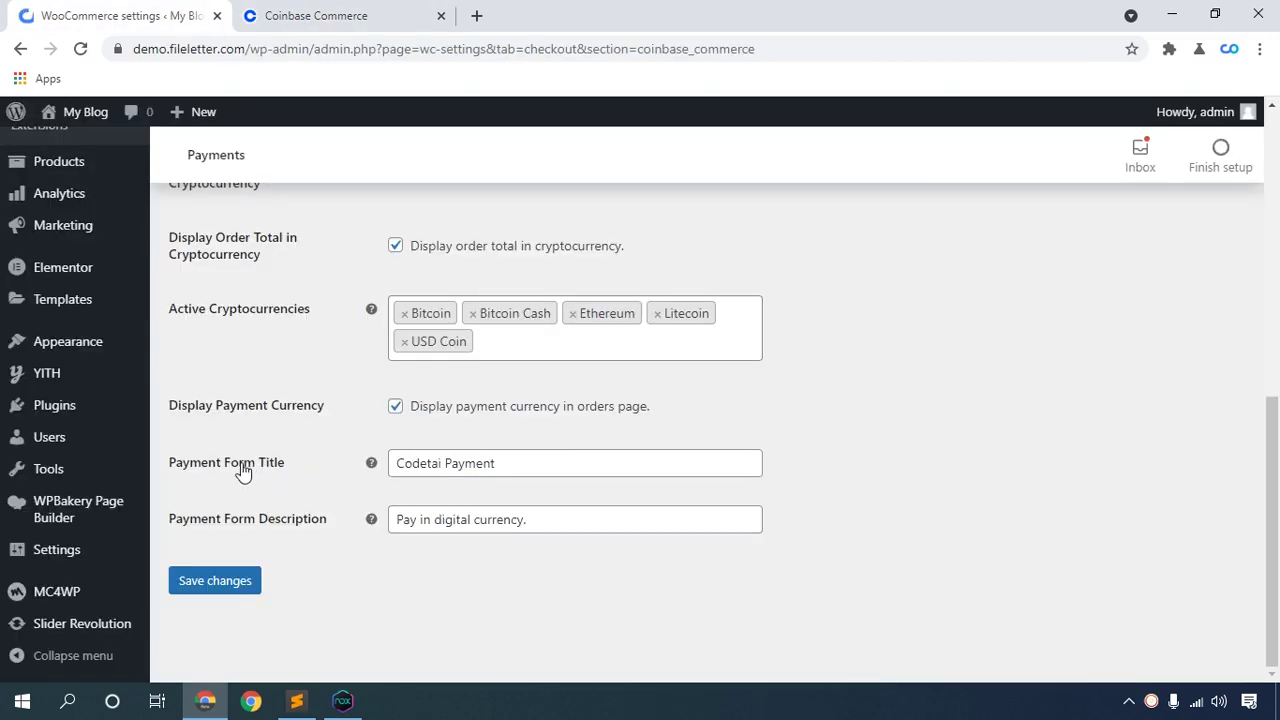
drag(194, 477, 420, 463)
click(494, 465)
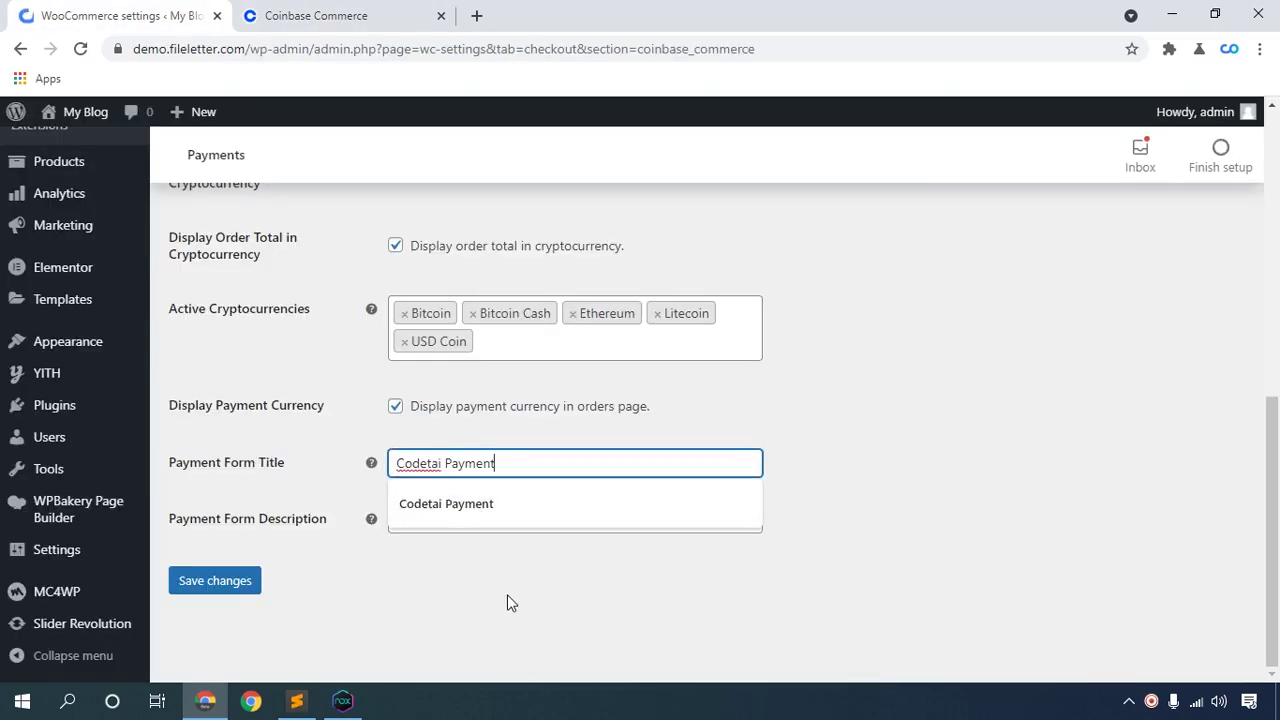
click(481, 519)
- Compare the charge page's payment description with the Payment Form Description setting
click(317, 12)
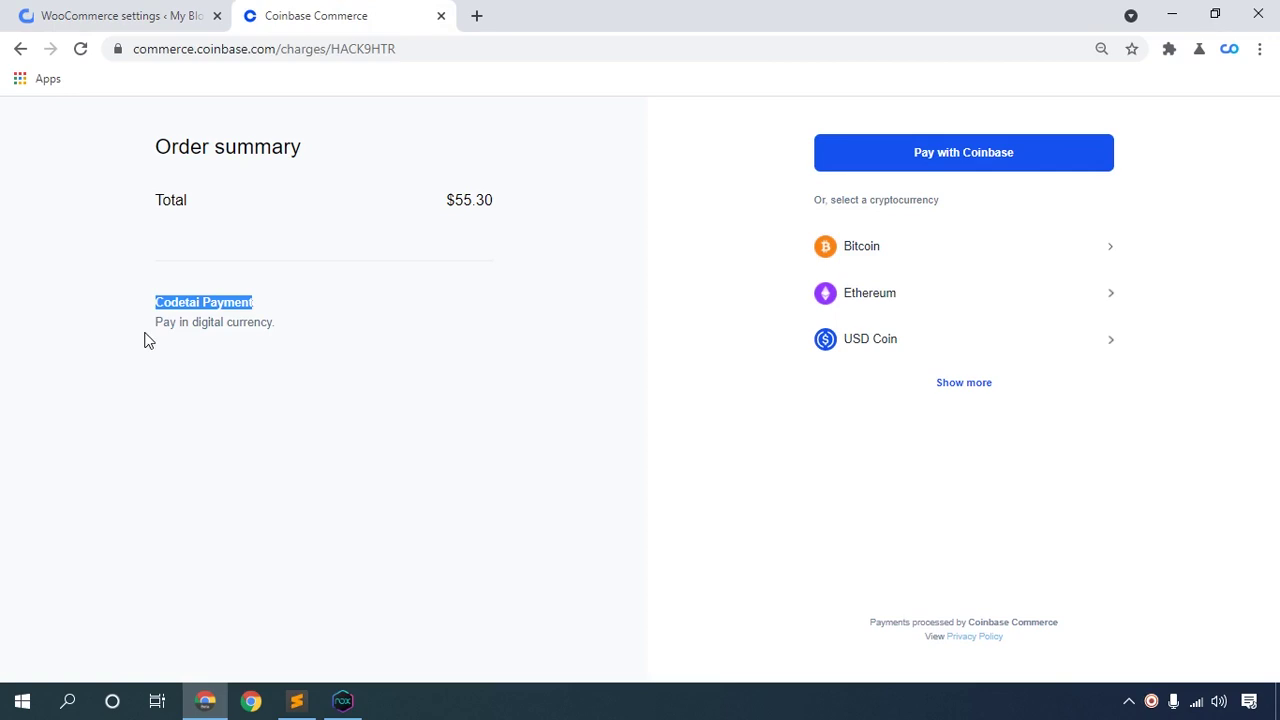
drag(144, 332, 280, 327)
click(190, 20)
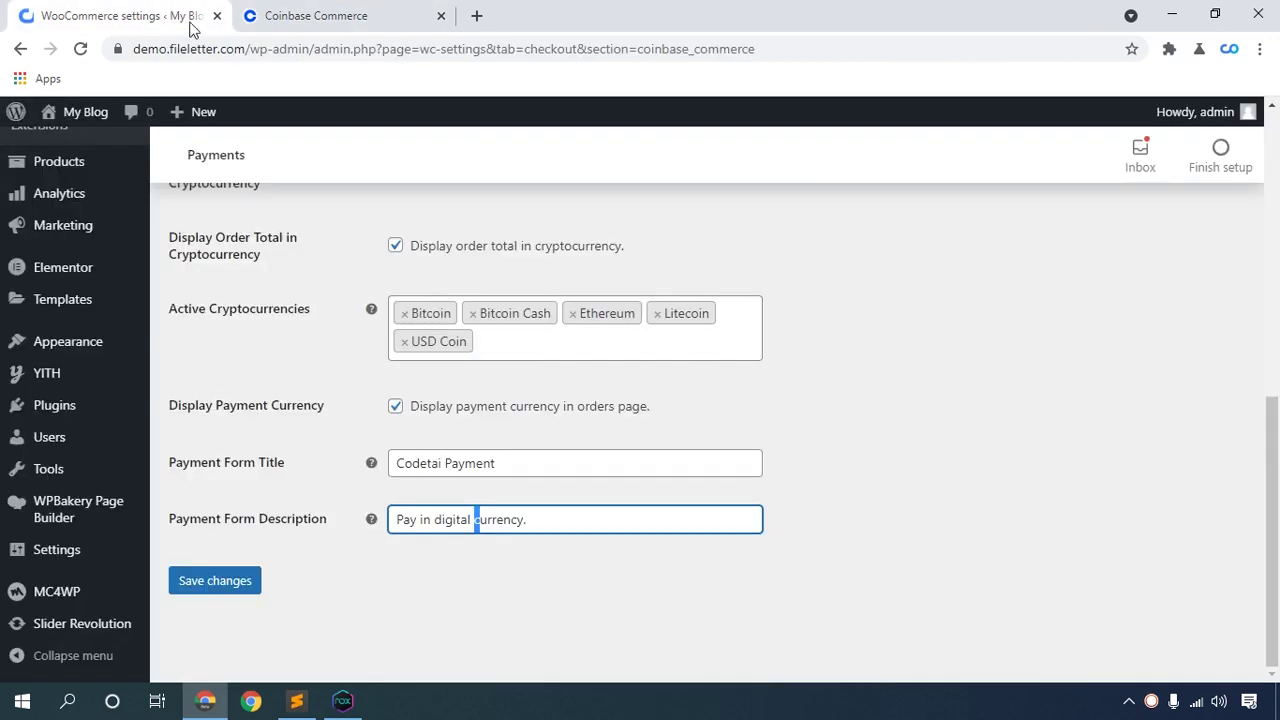
drag(300, 442, 583, 548)
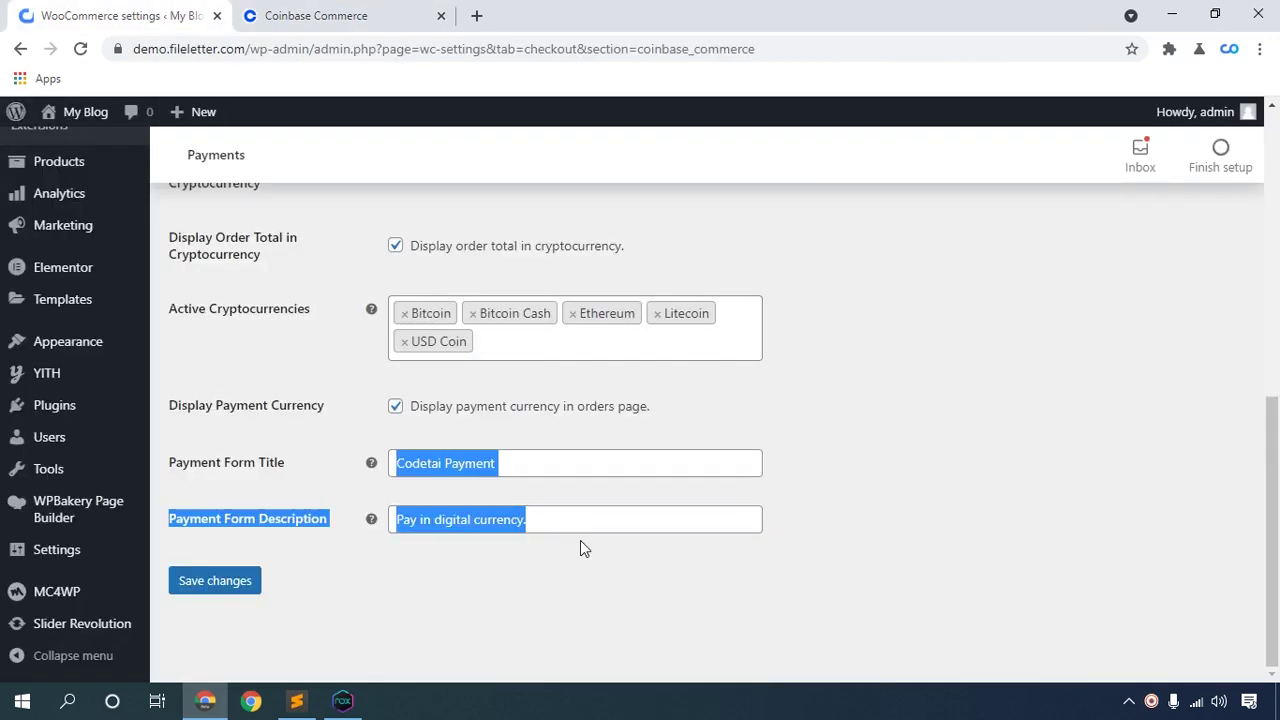
double_click(272, 463)
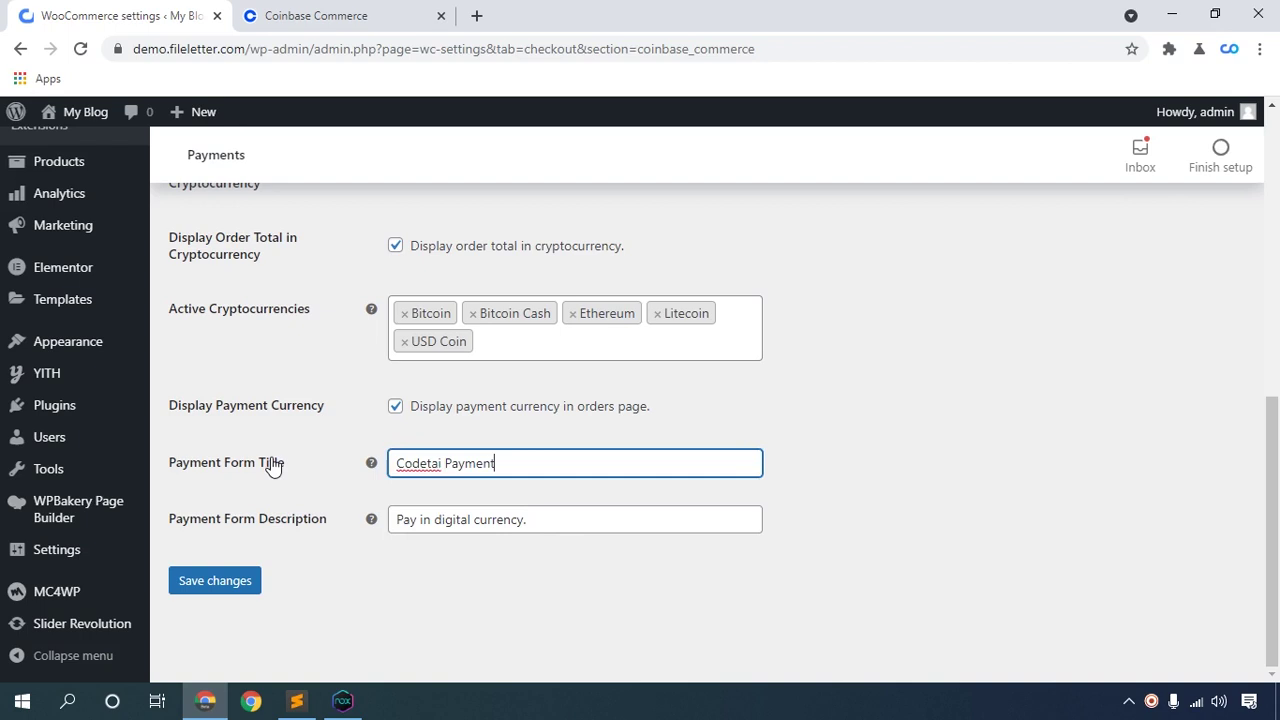
triple_click(284, 522)
click(346, 598)
click(357, 12)
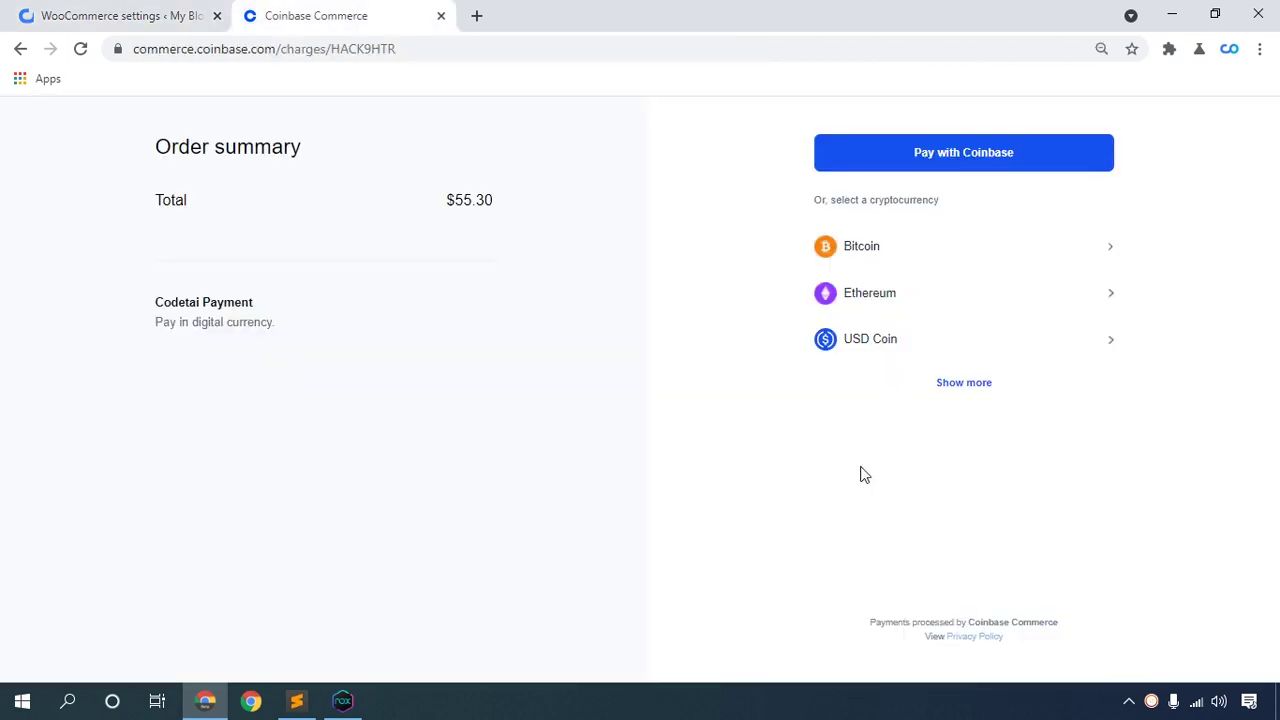
- Choose Ethereum on the charge page and copy the ETH payment address
click(974, 384)
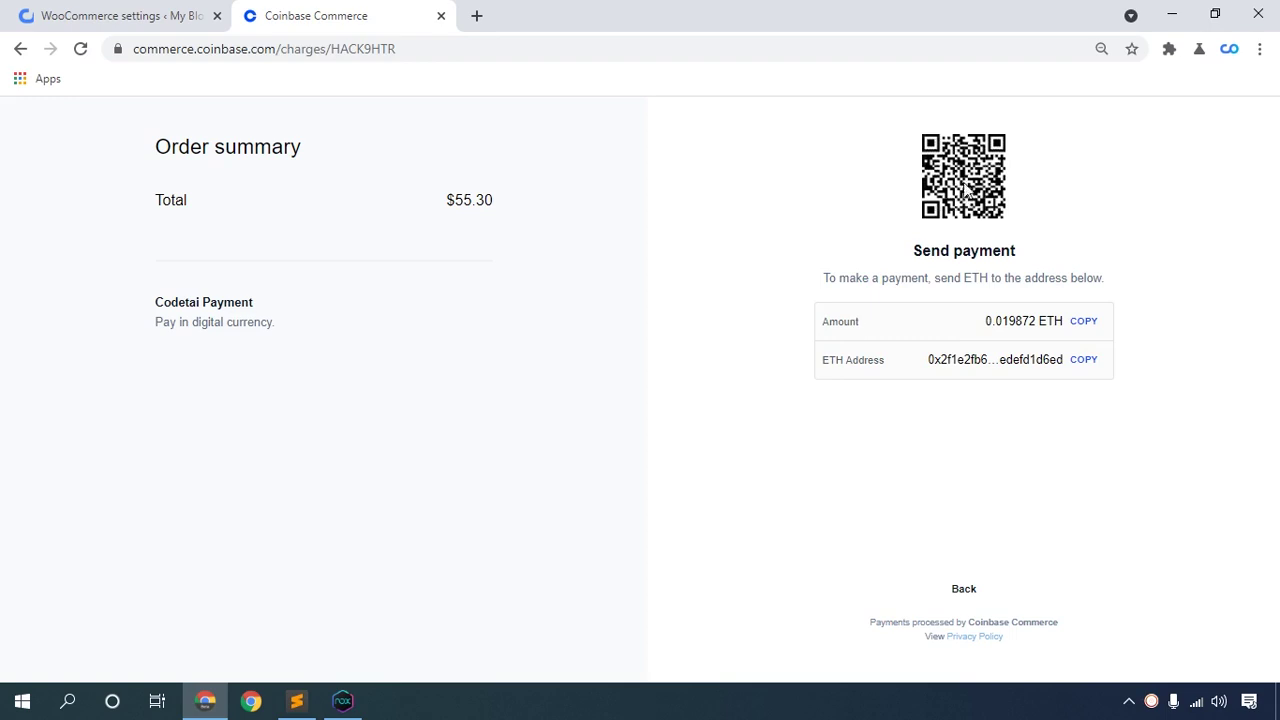
drag(908, 251, 1097, 254)
click(1088, 165)
drag(882, 160, 1058, 252)
click(1035, 208)
click(1081, 363)
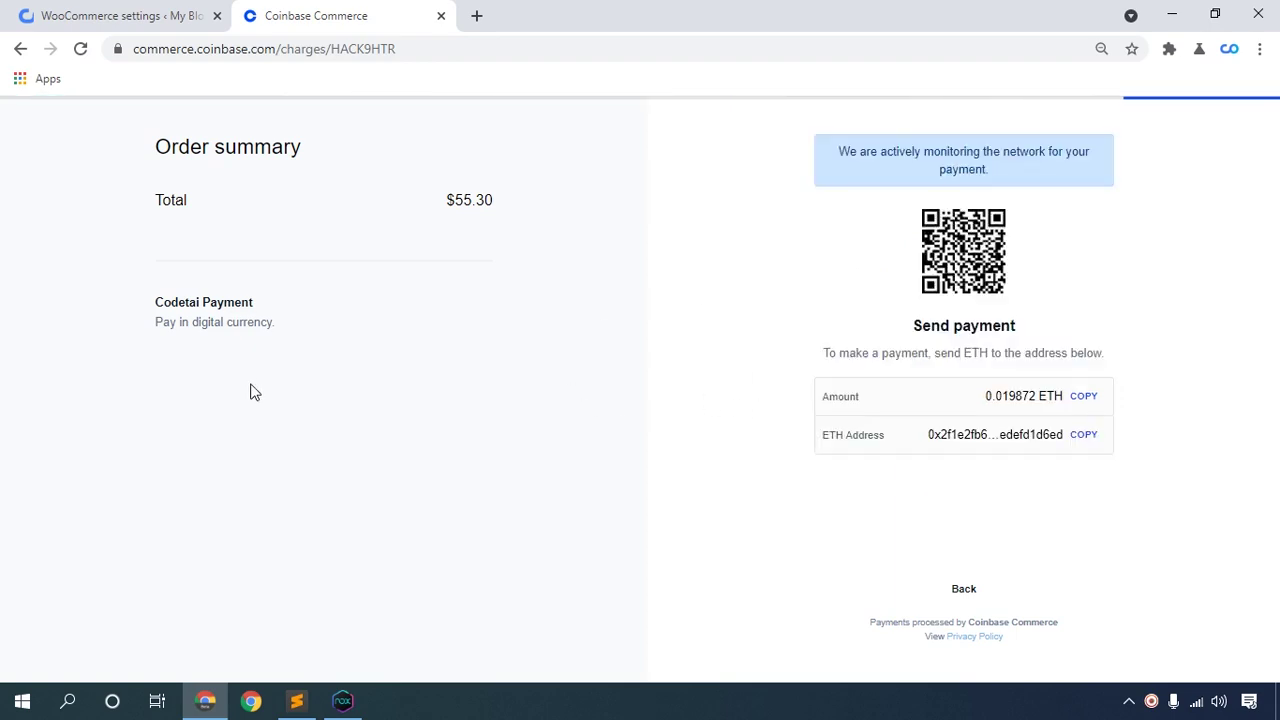
- Open the shop homepage from Visit Site in a new tab
click(185, 12)
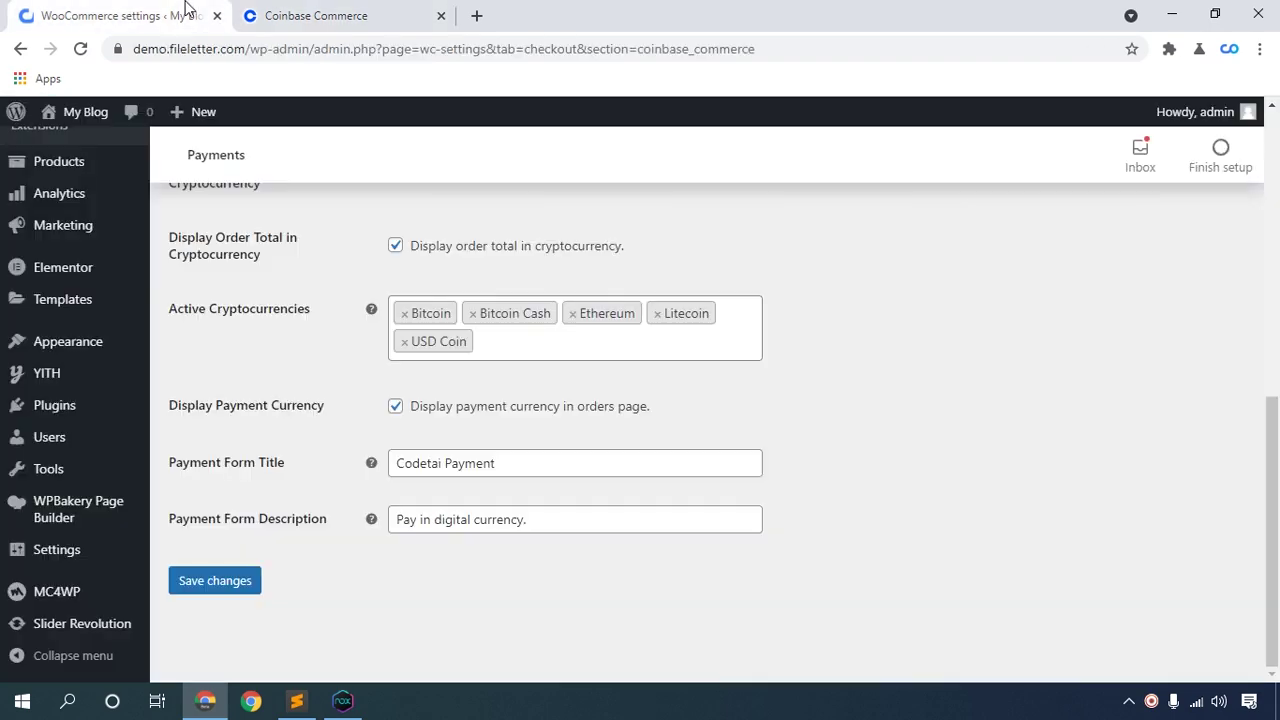
mouse_move(85, 112)
right_click(89, 145)
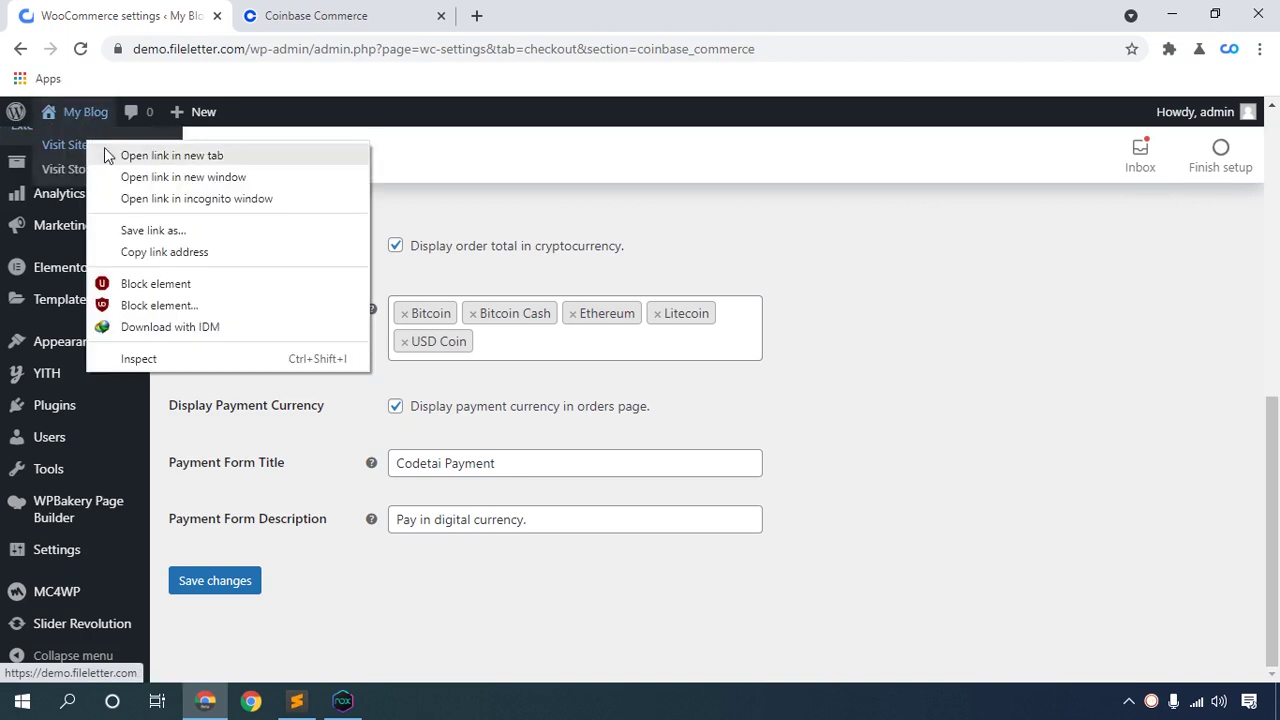
click(108, 155)
- Close the Coinbase Commerce charge tab and scroll to the products showing crypto prices
click(529, 12)
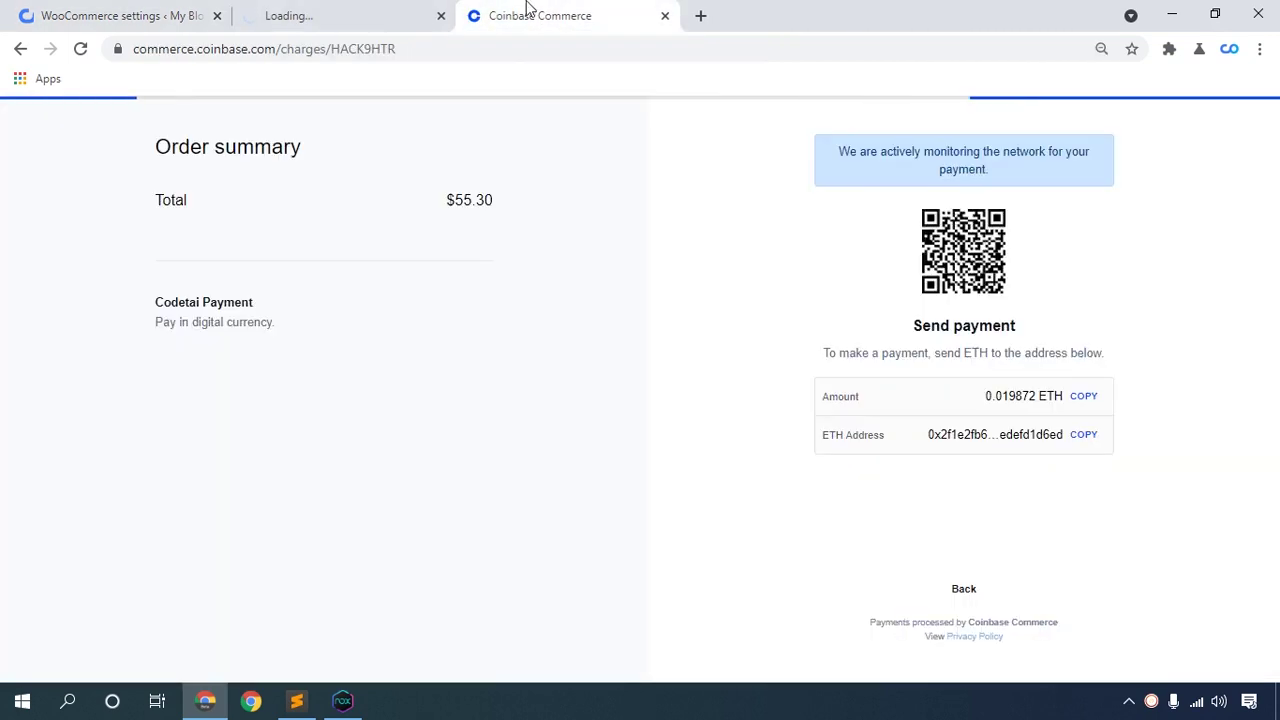
click(665, 17)
scroll(355, 397, down, 3)
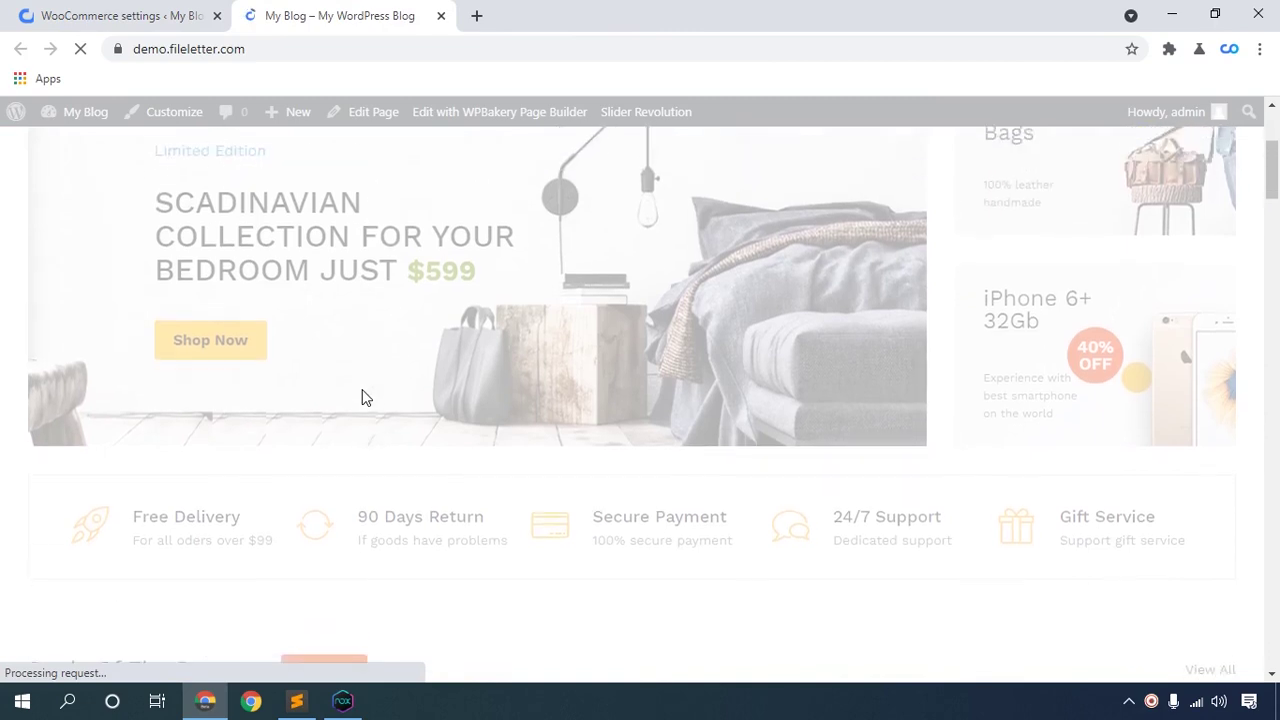
scroll(363, 397, down, 3)
scroll(349, 400, down, 1)
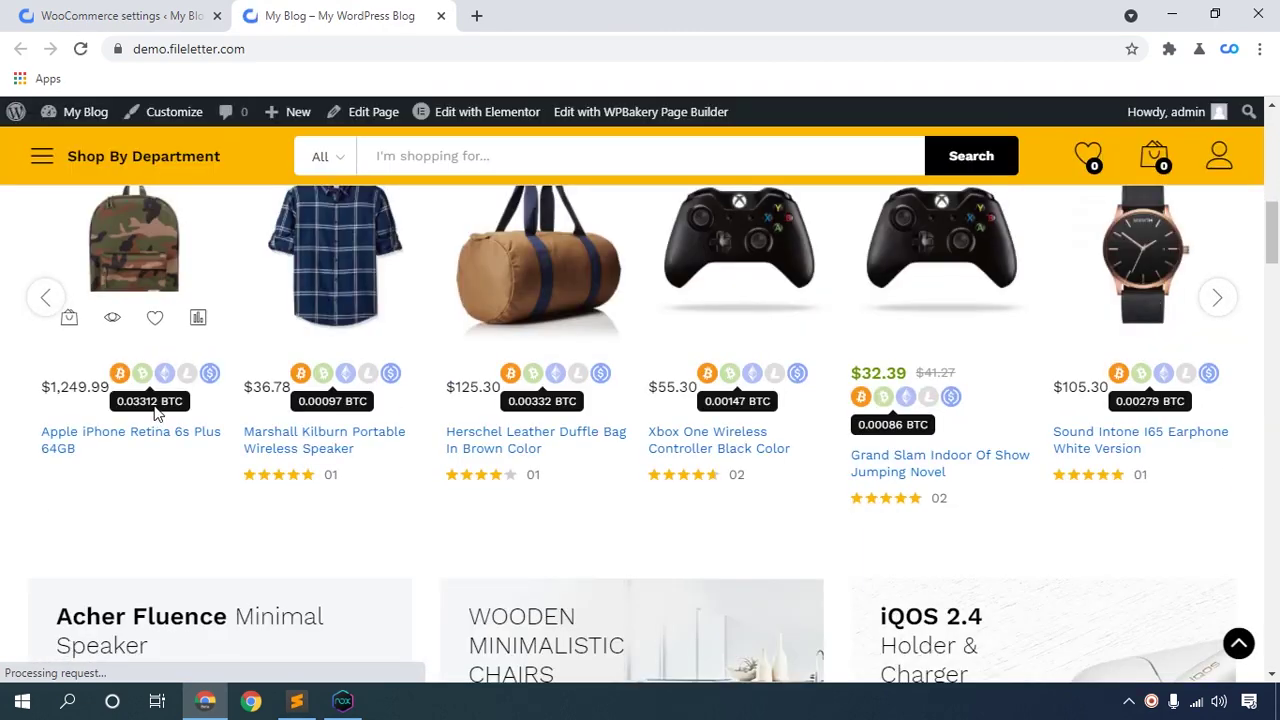
mouse_move(209, 375)
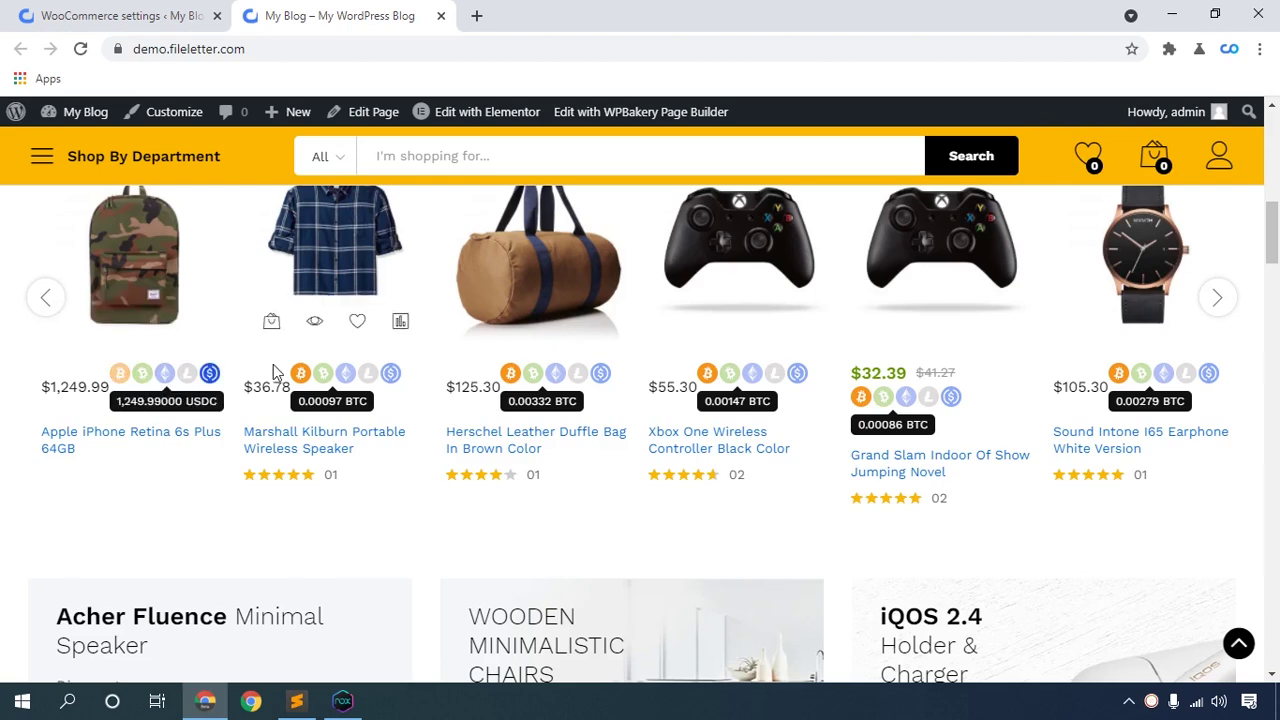
- Untick Display product prices in cryptocurrency and save the gateway settings
click(196, 12)
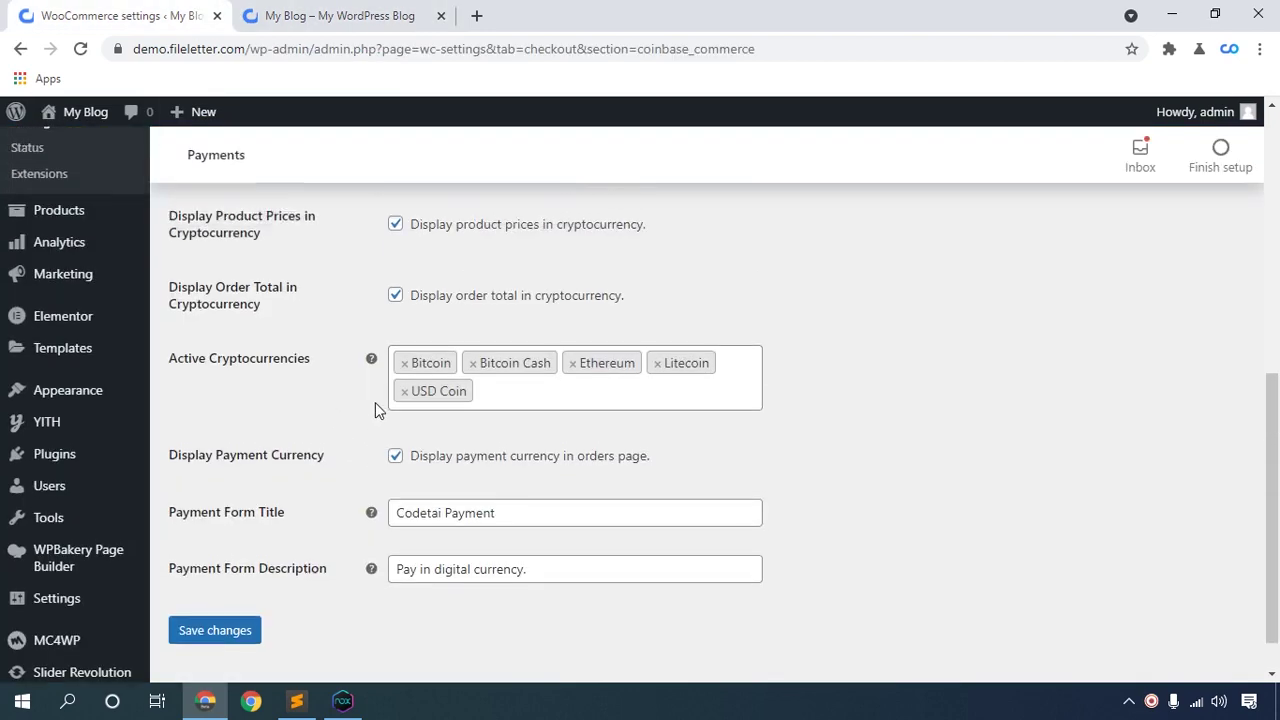
scroll(378, 410, up, 3)
scroll(386, 416, down, 2)
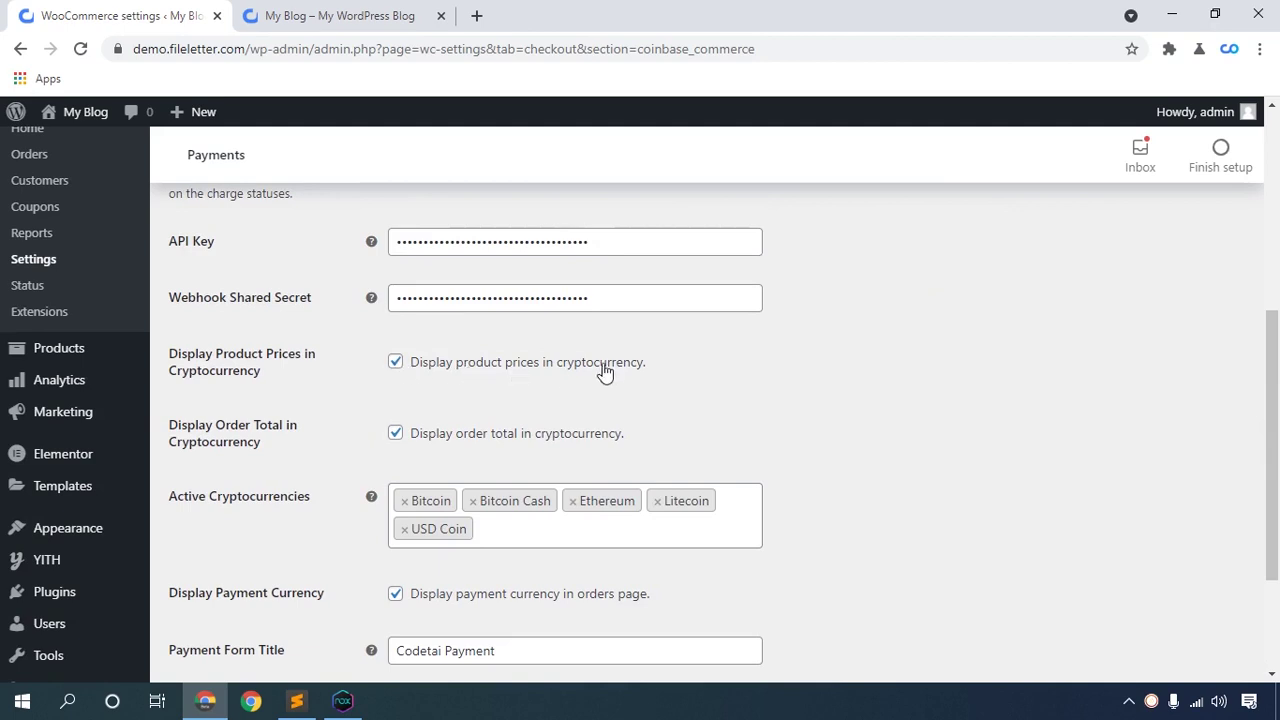
click(396, 362)
scroll(336, 424, down, 2)
click(243, 587)
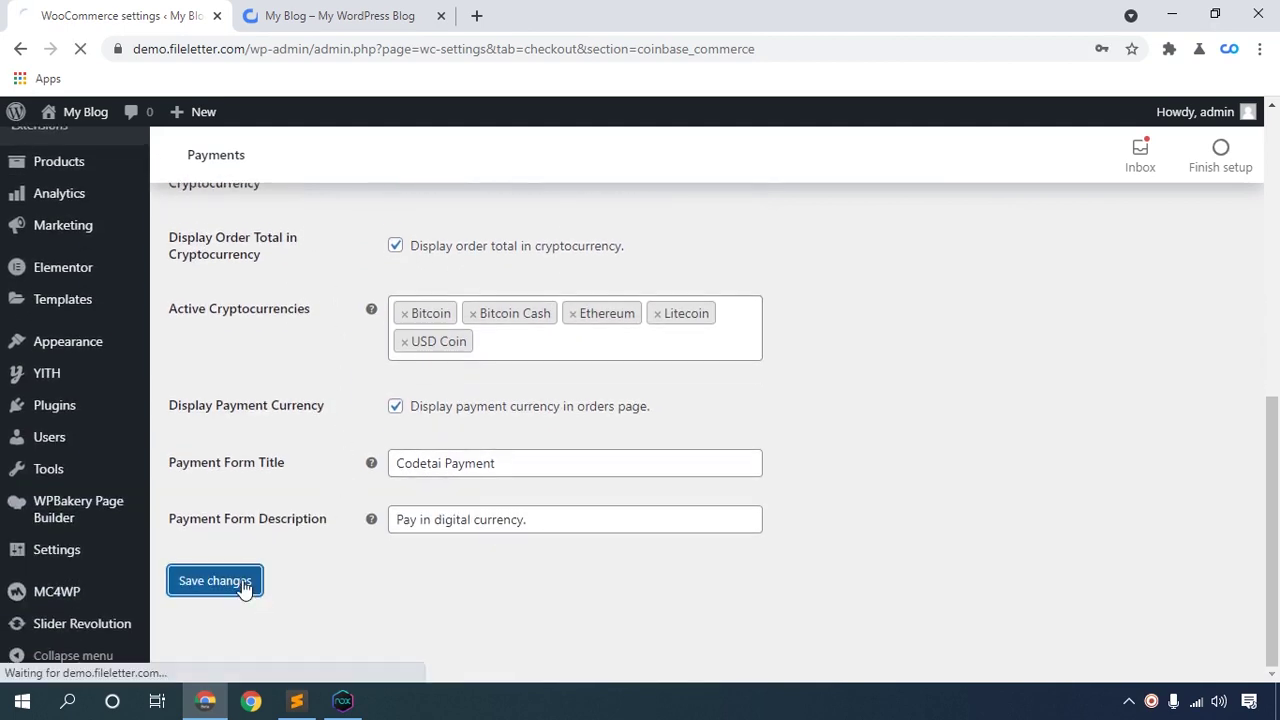
- Reload the shop homepage to confirm products show only dollar prices
click(340, 14)
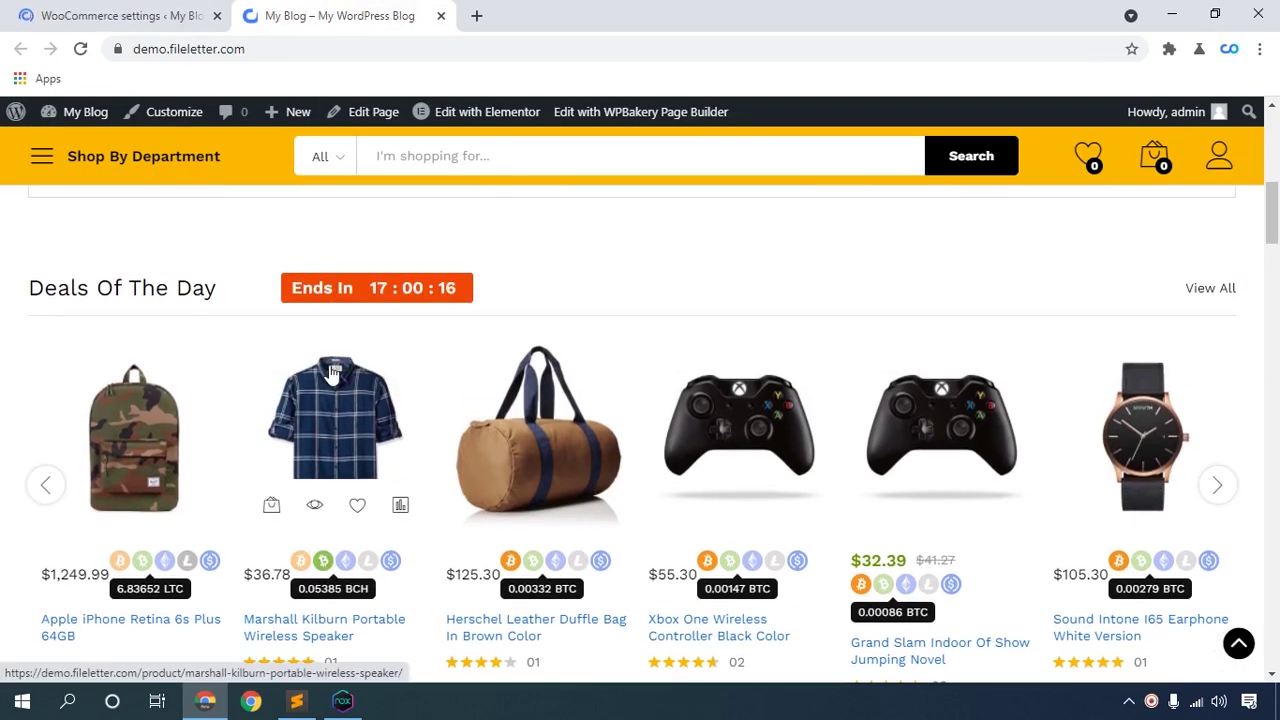
click(79, 50)
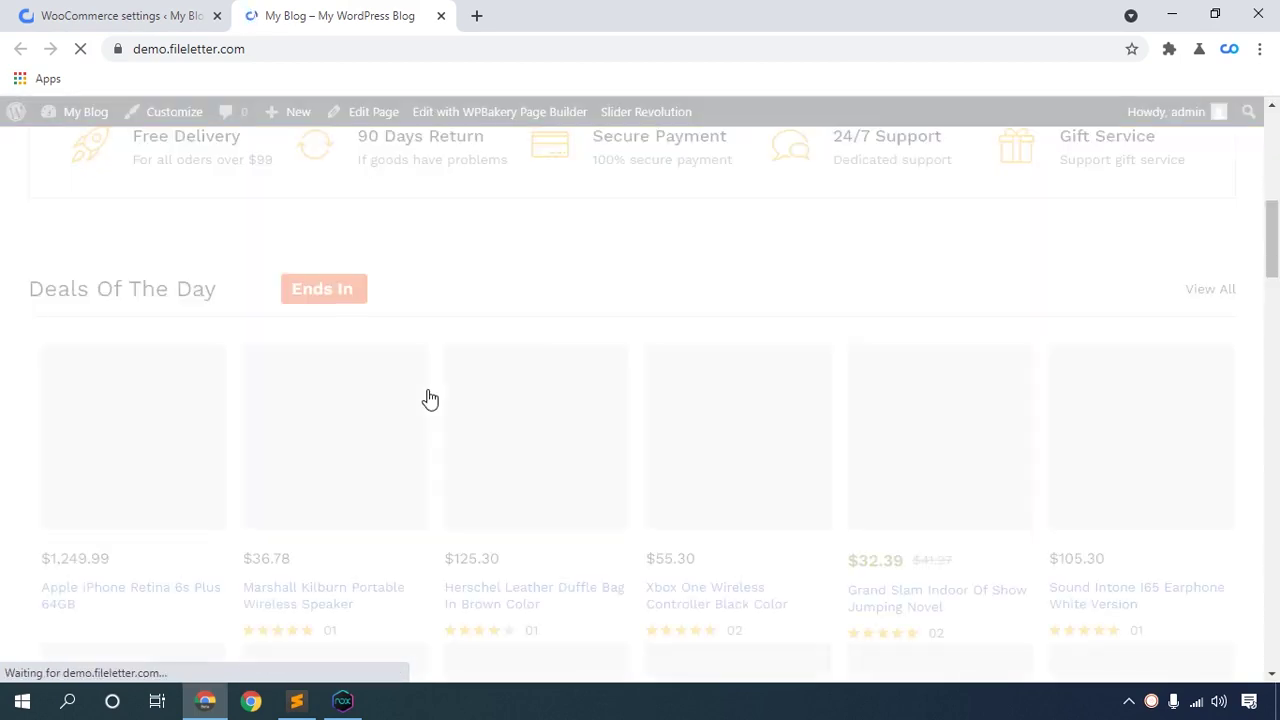
scroll(428, 399, down, 4)
scroll(419, 408, up, 4)
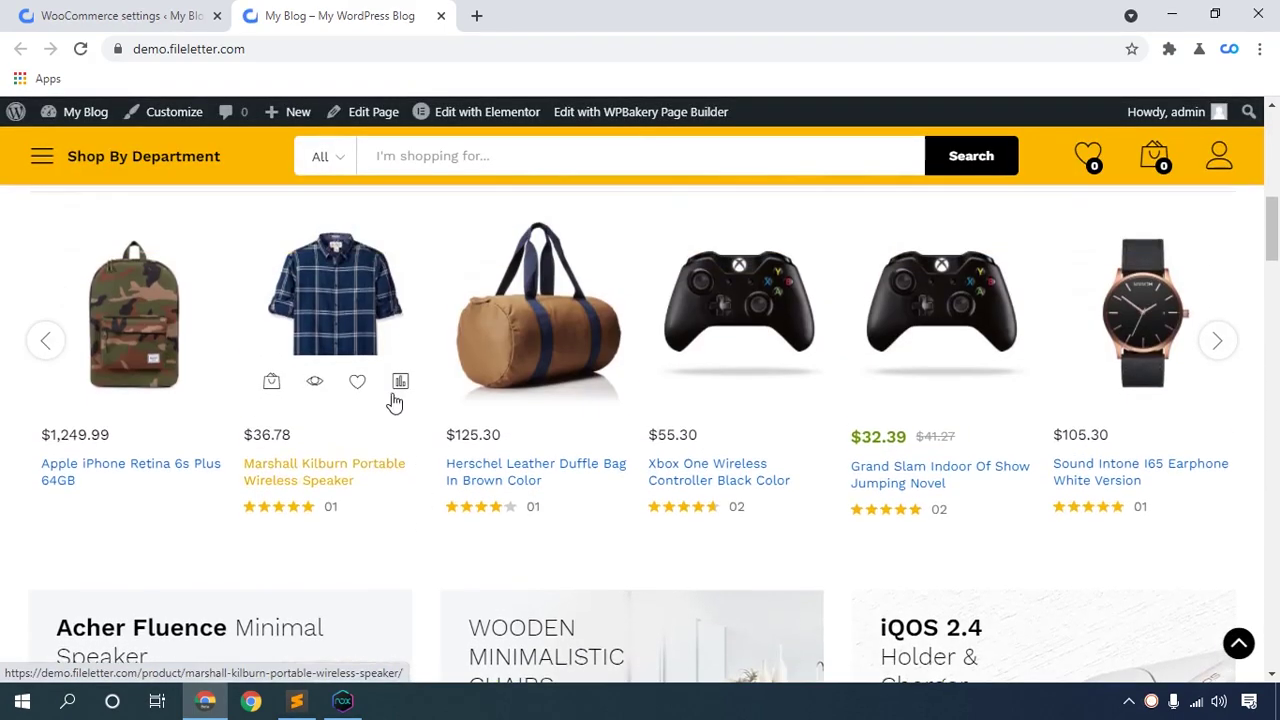